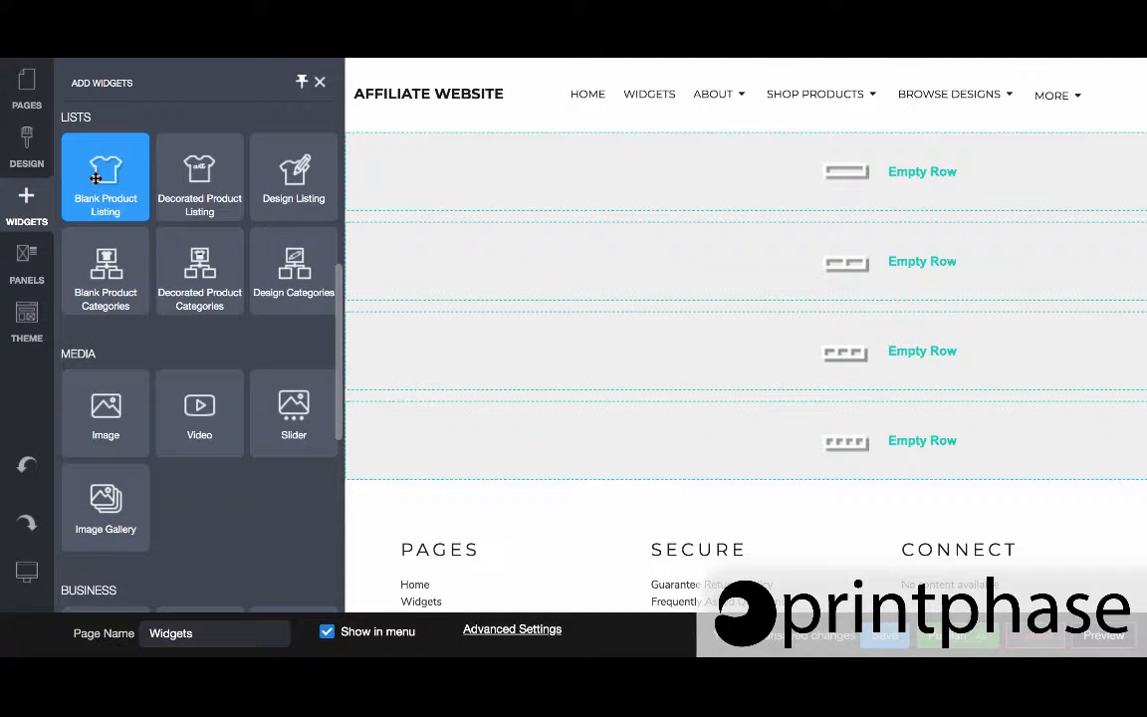
Step: Add a Blank Product Listing widget to the first empty row and set it to 20 products per page
left_click_drag(96, 177, 420, 171)
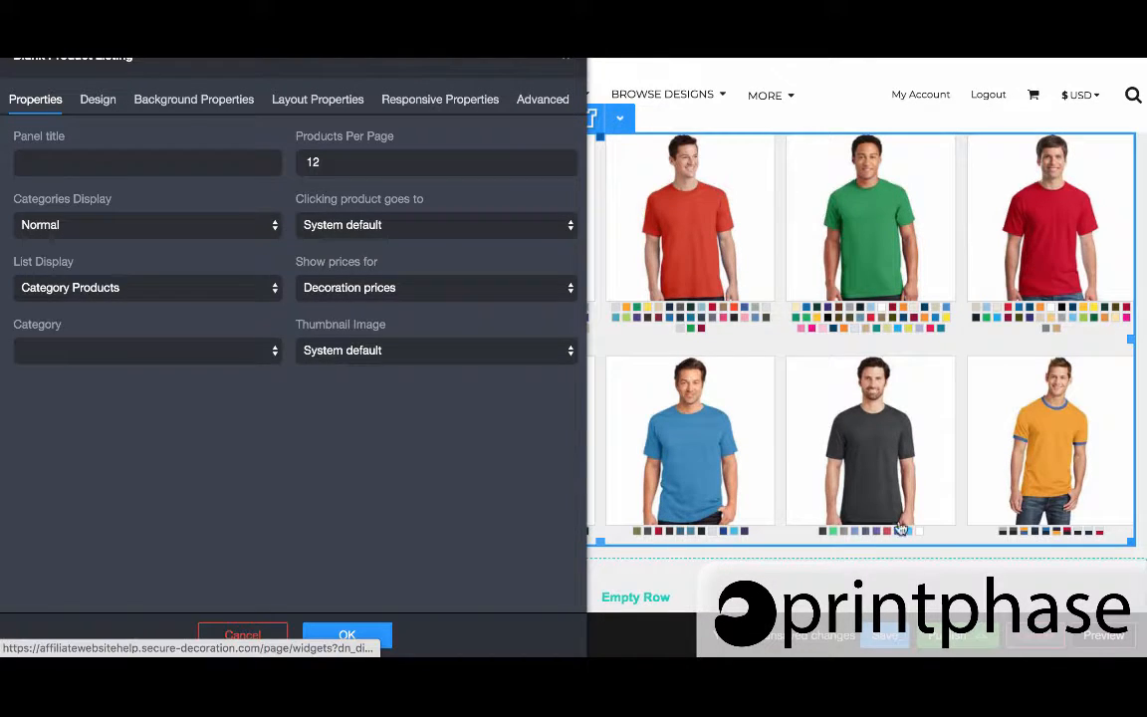
double_click(324, 163)
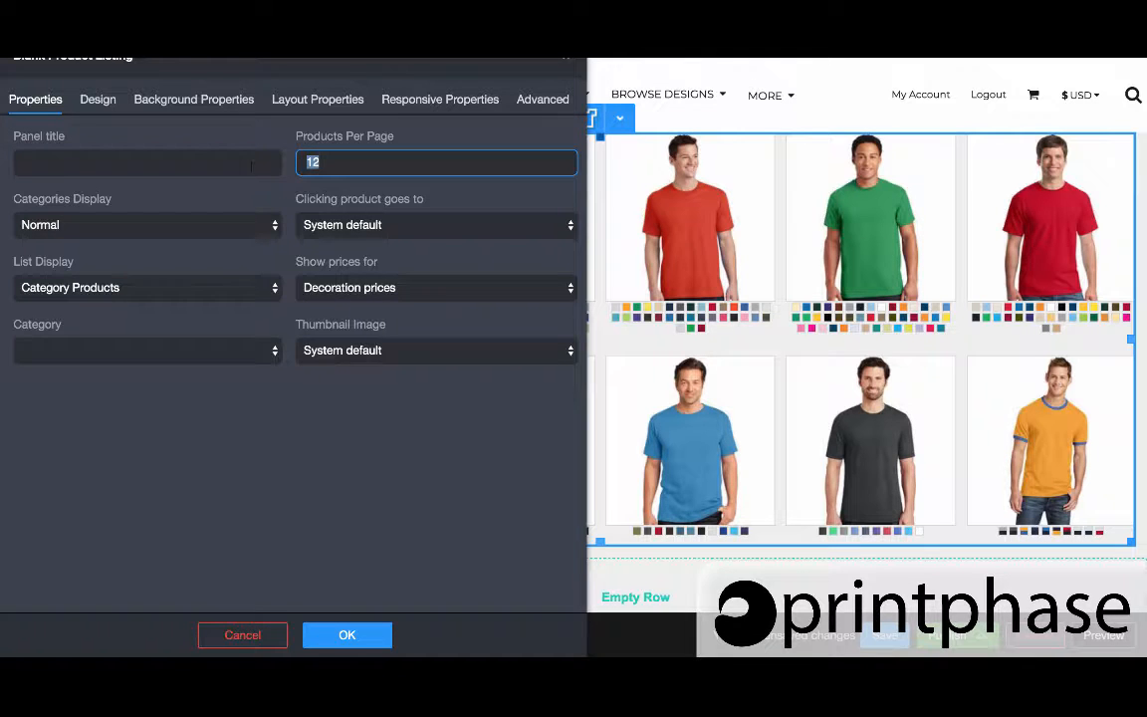
type("20")
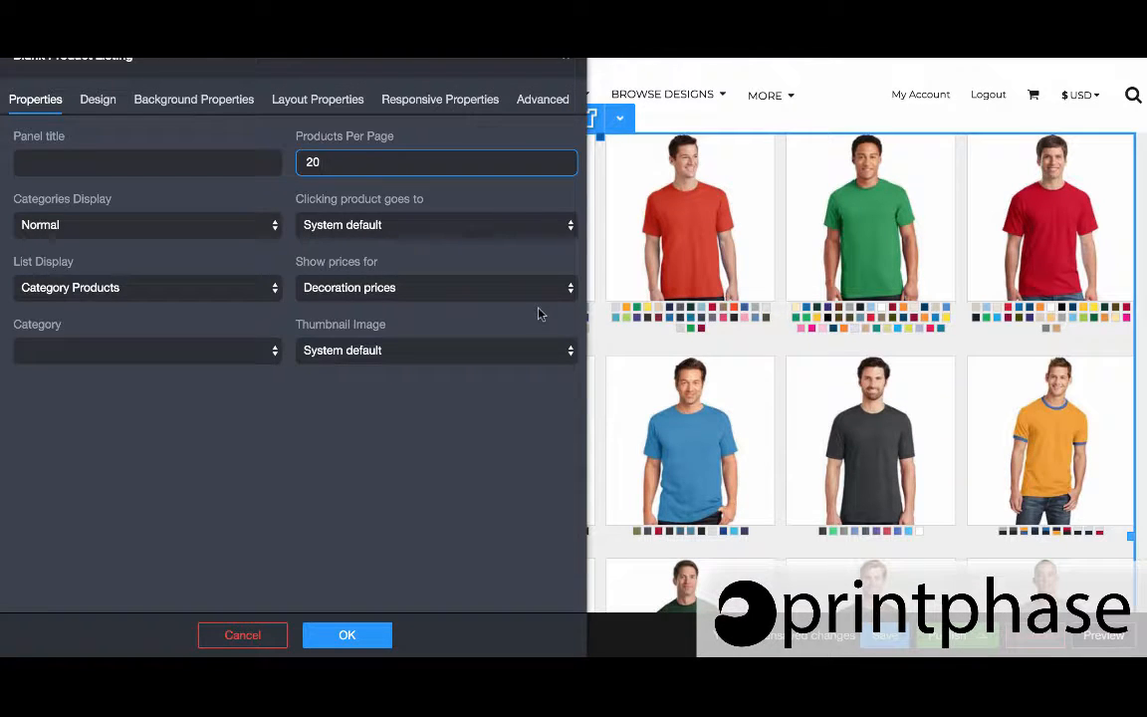
left_click(406, 225)
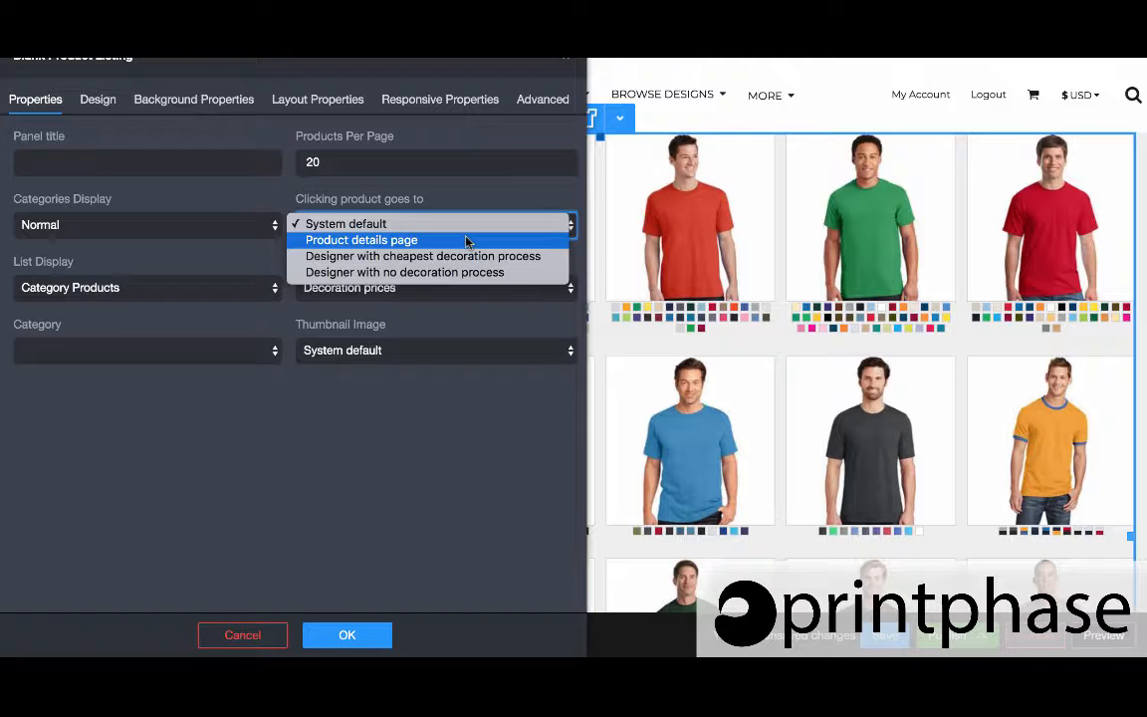
left_click(426, 402)
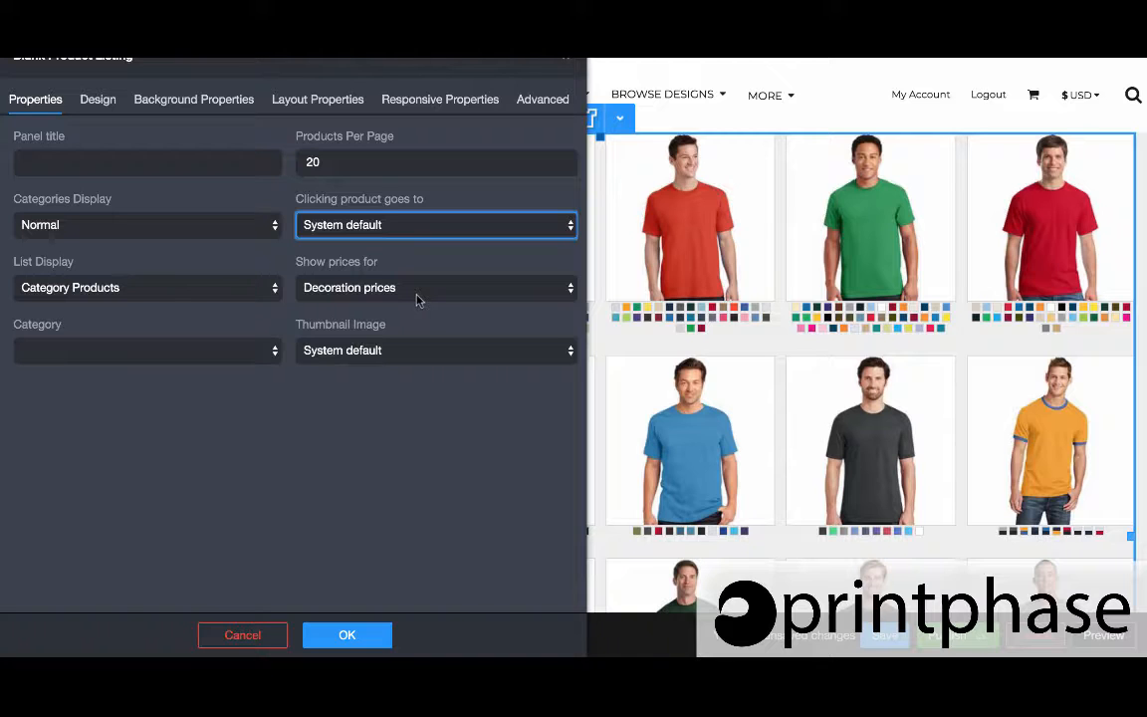
left_click(471, 361)
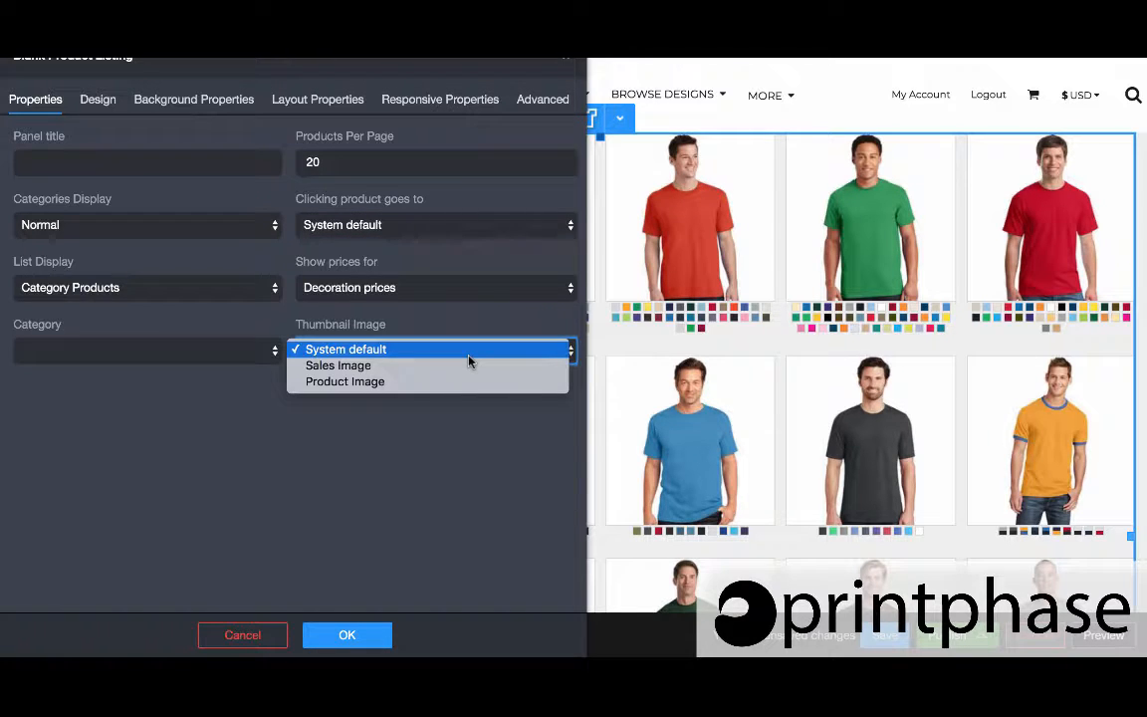
left_click(126, 448)
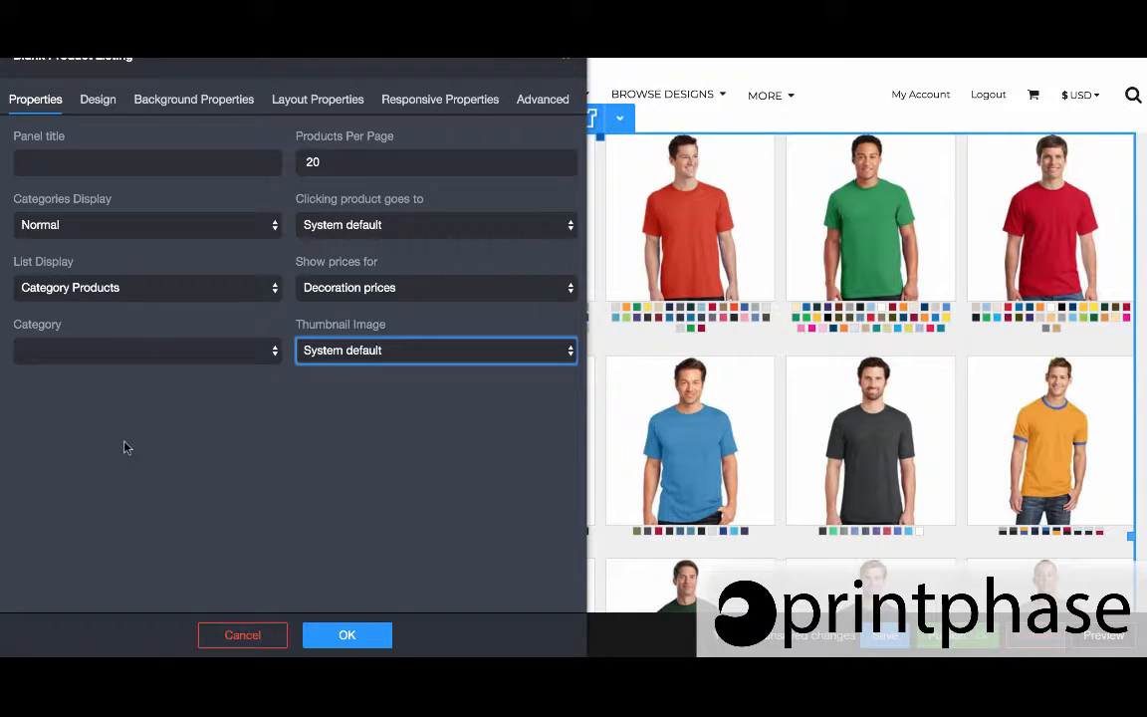
Step: Set the listing's category to Customizable Products > Apparel Printing, and switch its categories display to Display Categories as Tabs
left_click(207, 363)
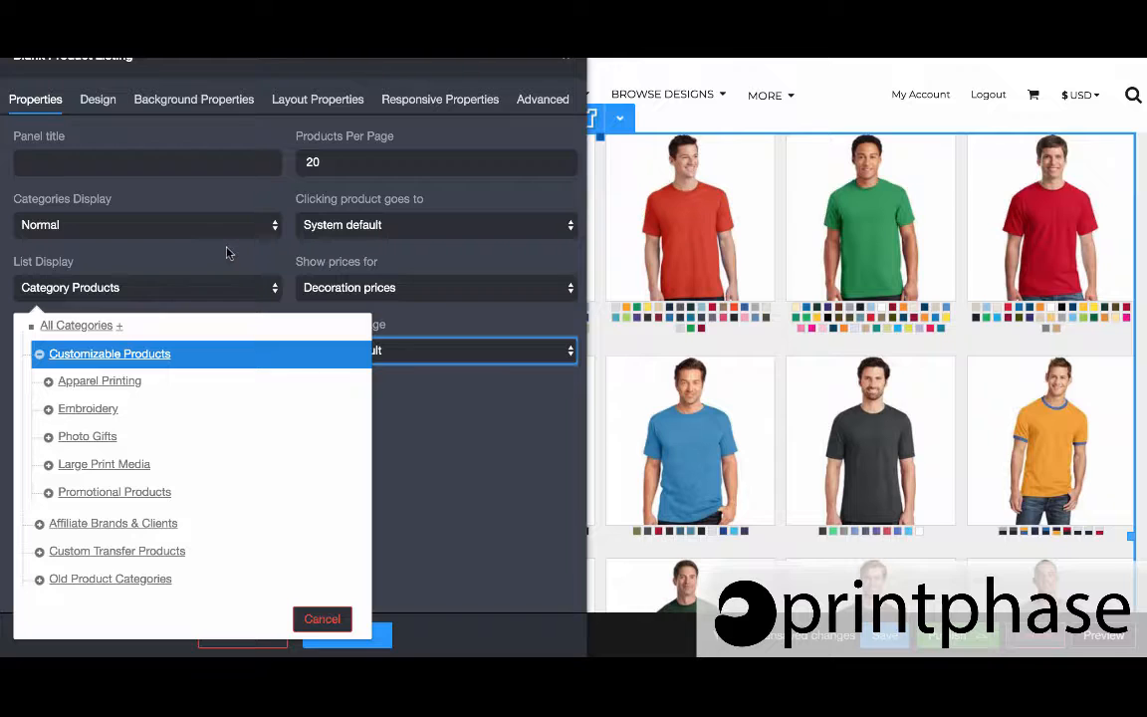
left_click(114, 384)
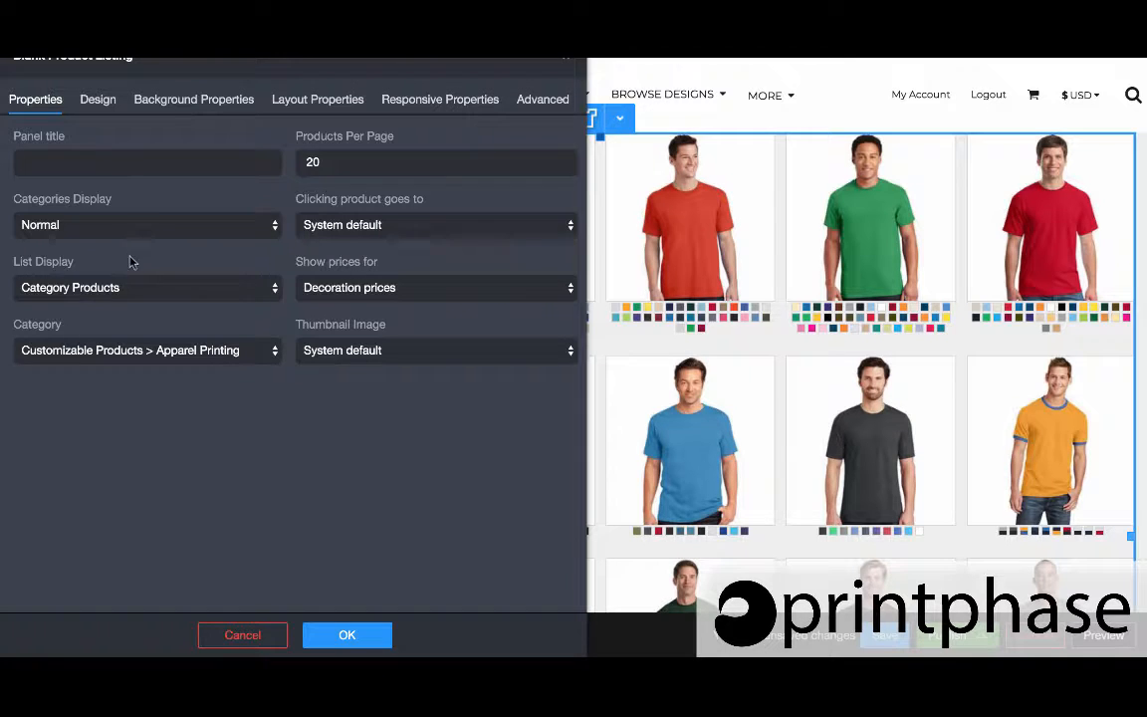
left_click(85, 227)
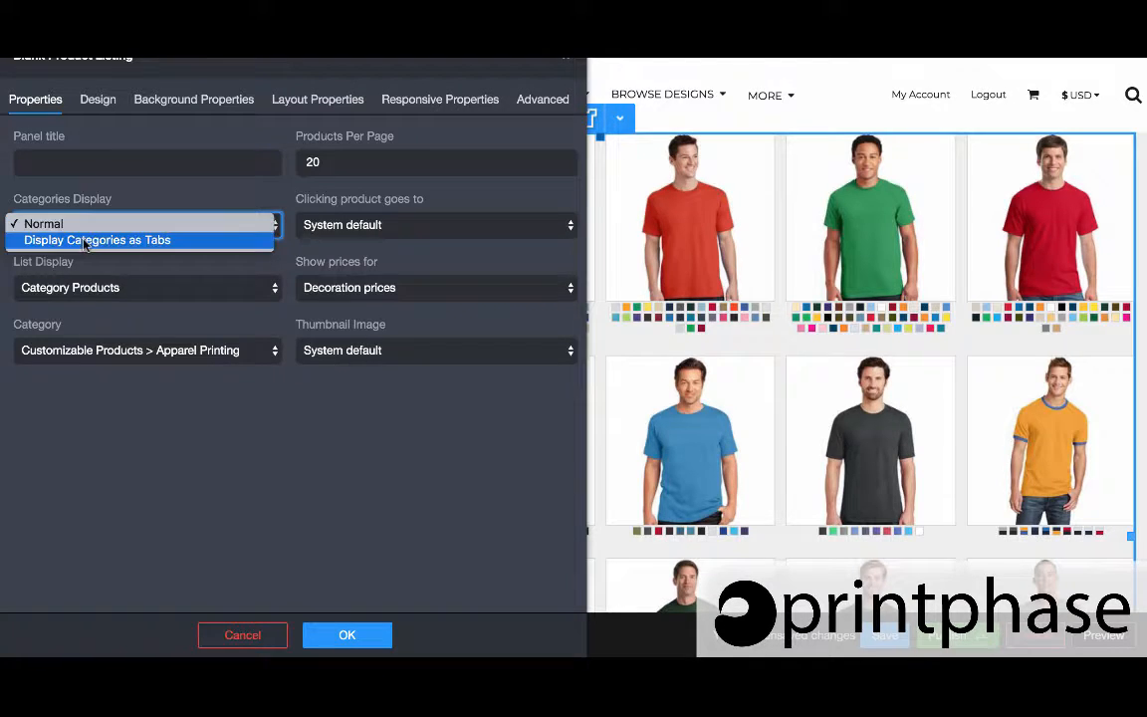
left_click(87, 242)
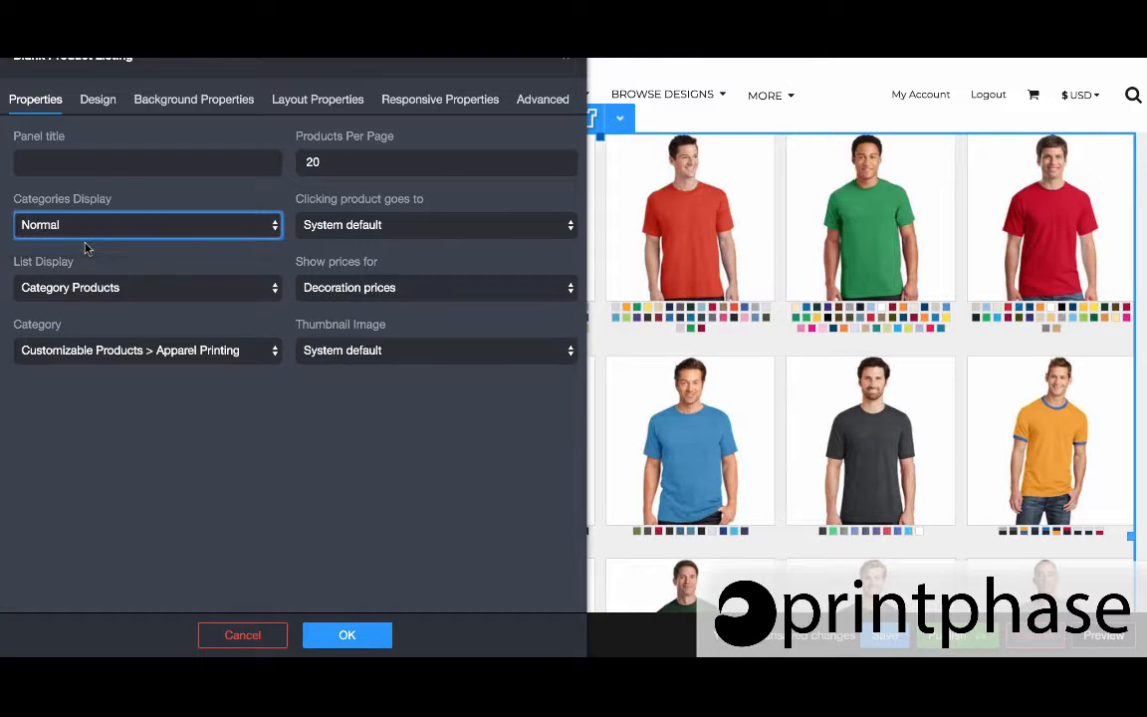
Step: Look at the settings for adding a category tab without adding one, and return the categories display to Normal
left_click_drag(326, 51, 777, 215)
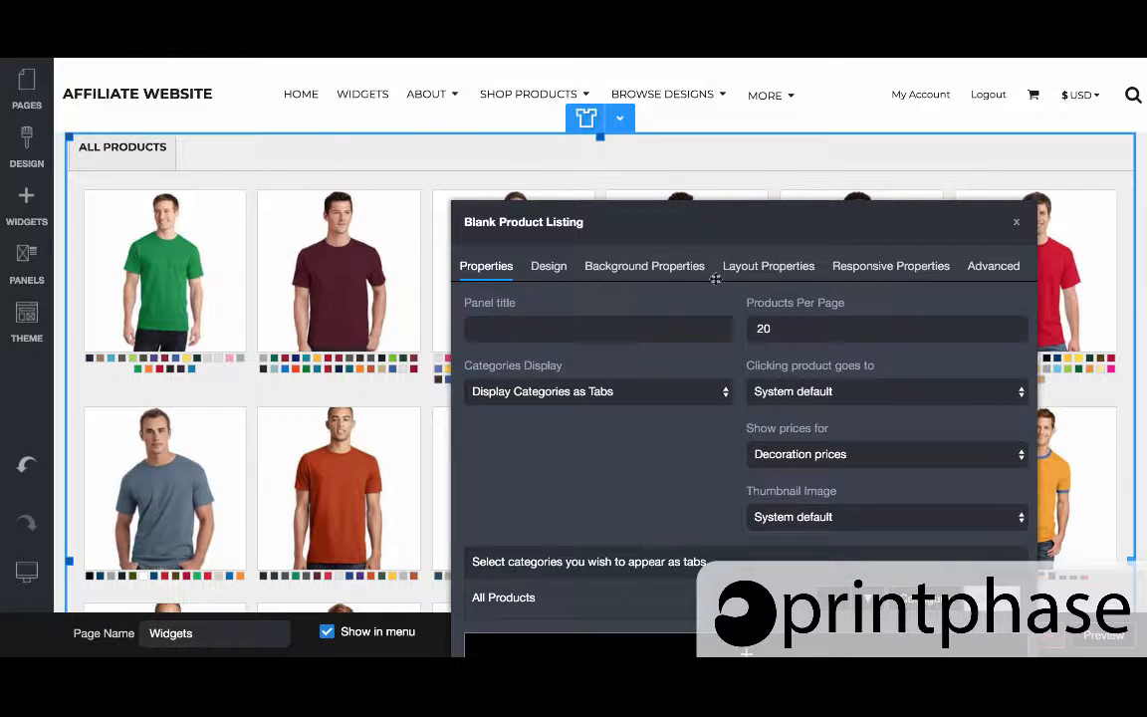
left_click_drag(723, 221, 705, 2)
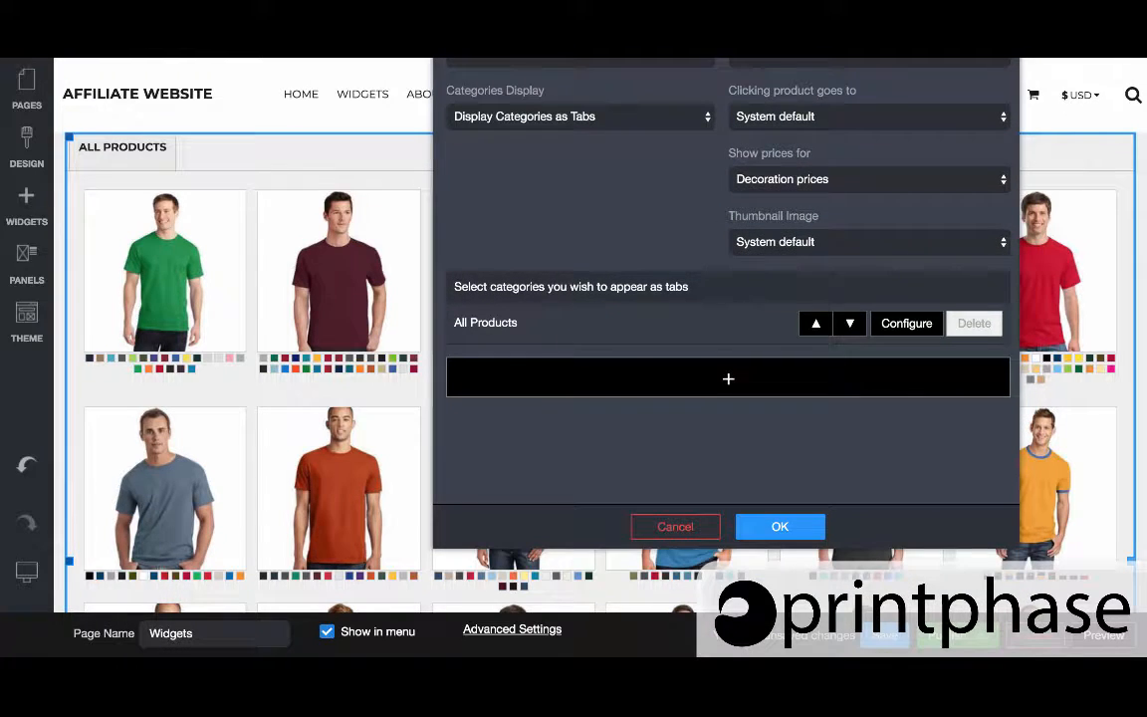
left_click(726, 381)
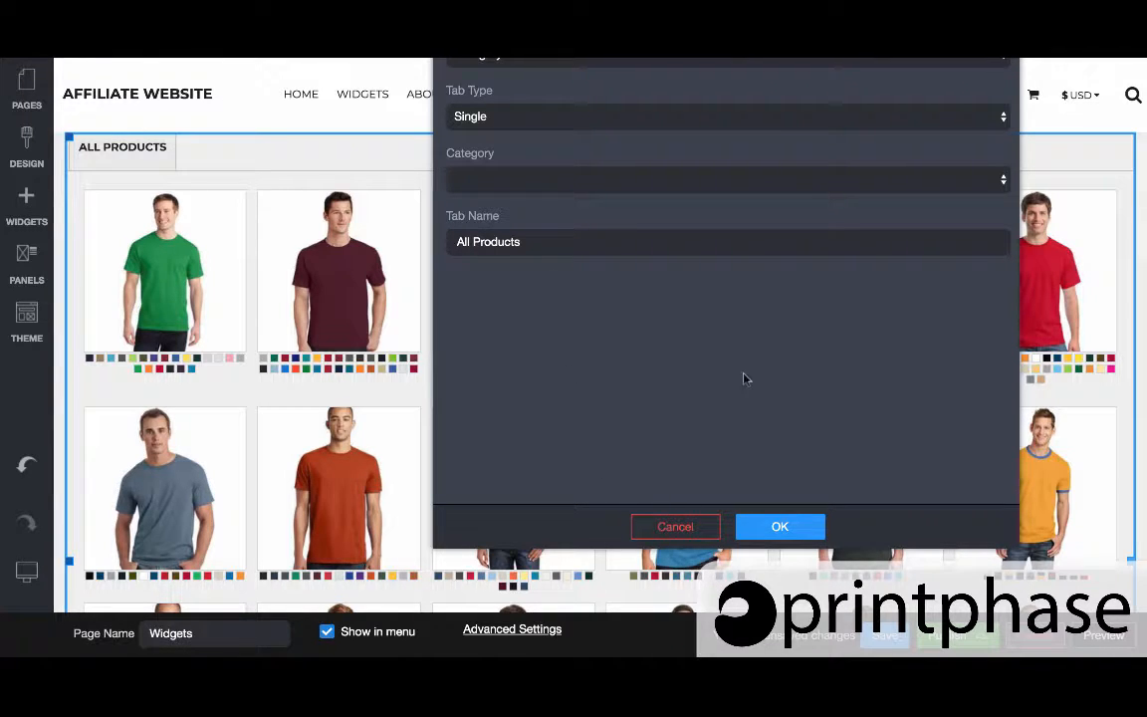
left_click(685, 530)
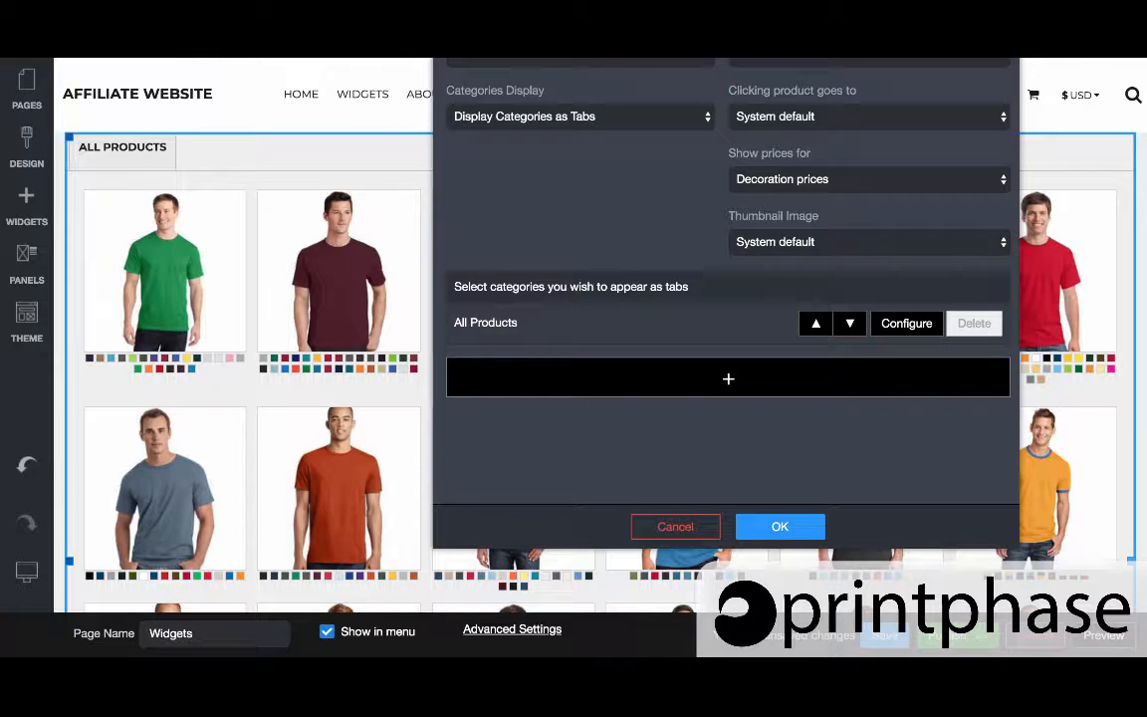
left_click(546, 125)
left_click(569, 100)
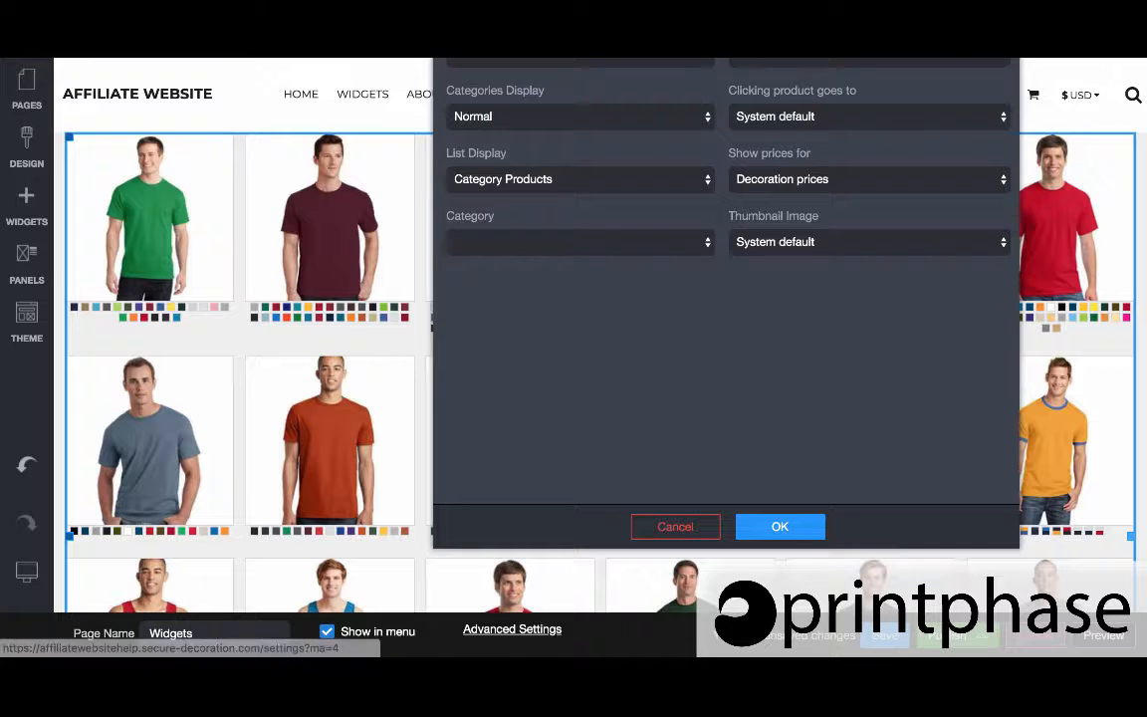
Step: Accept the product listing's settings and narrow the widget on the page to five products per row
left_click_drag(926, 60, 908, 136)
left_click(782, 532)
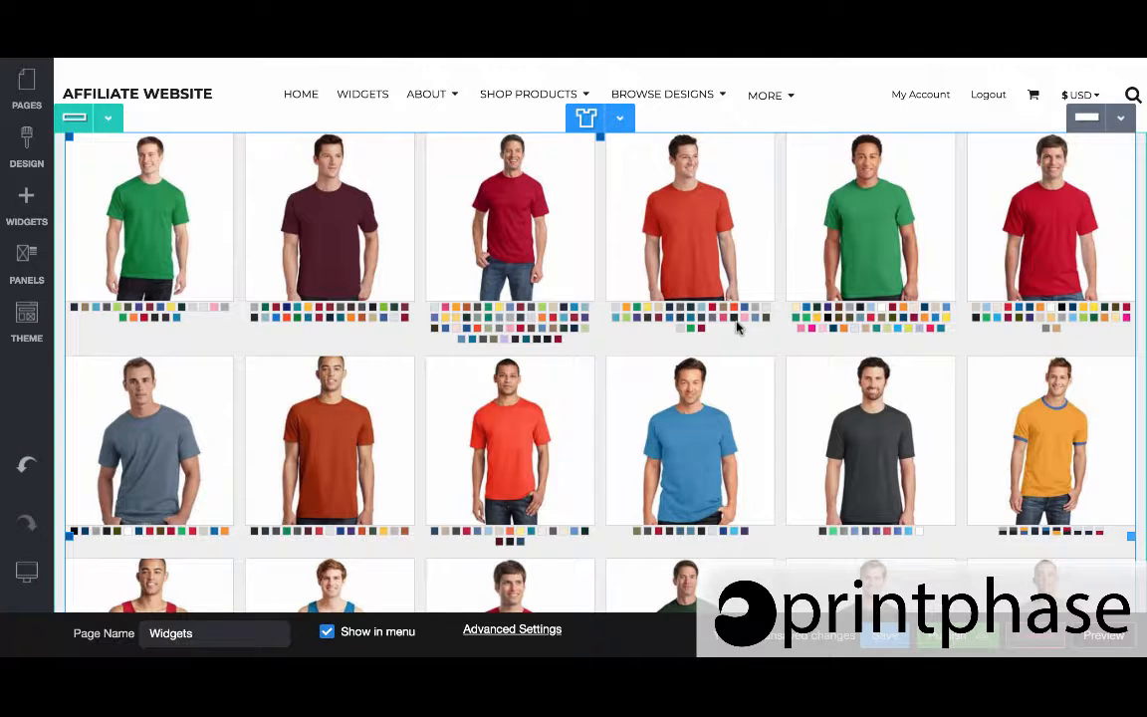
mouse_move(1131, 545)
left_mouse_down()
mouse_move(825, 474)
mouse_move(924, 466)
mouse_move(1041, 540)
mouse_move(870, 449)
left_mouse_up()
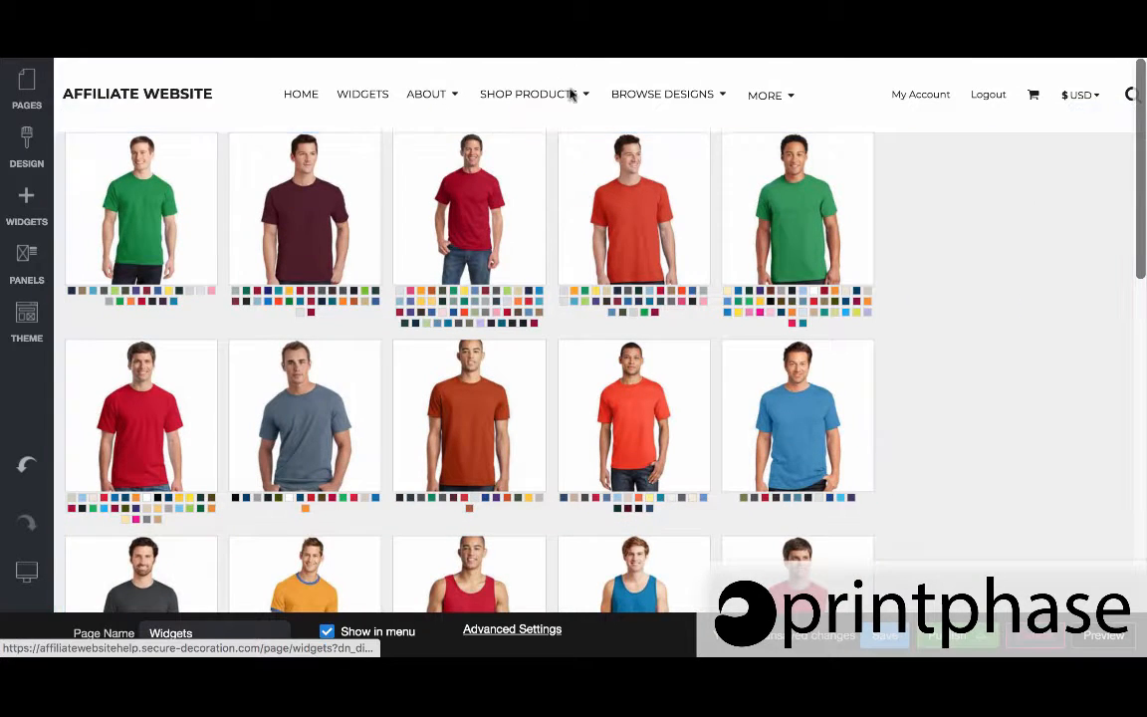
Step: Set the product listing's alignment to Center in its layout properties and apply the change
left_click(489, 120)
left_click(491, 145)
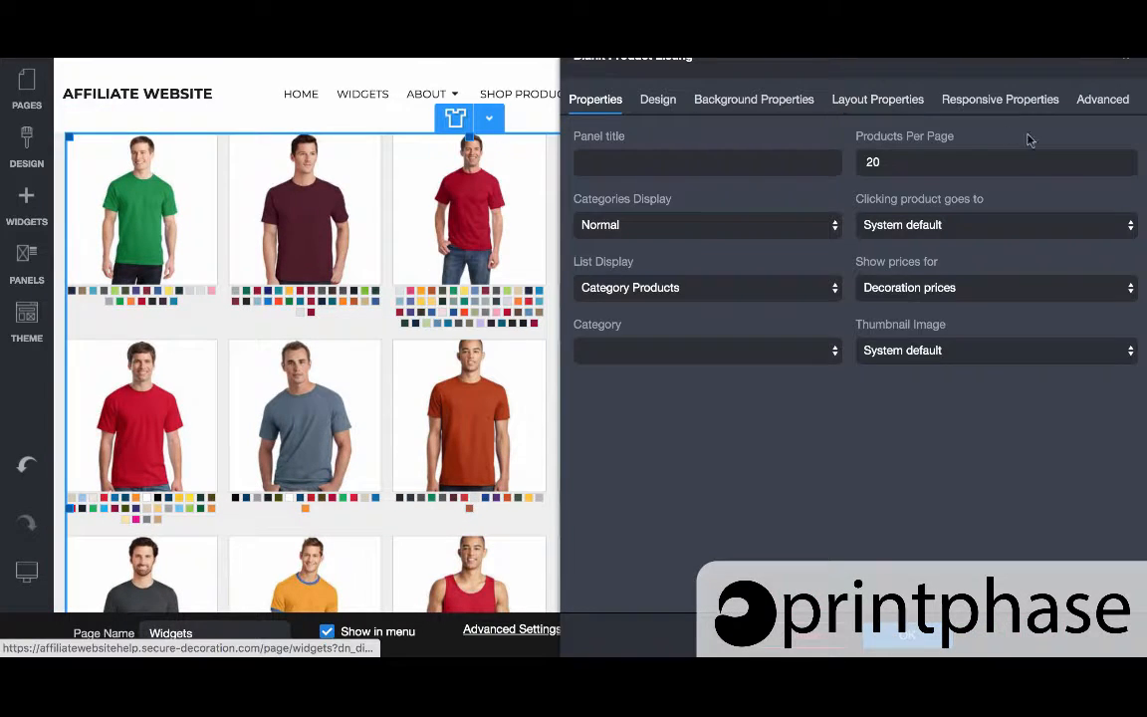
left_click(885, 105)
left_click(627, 197)
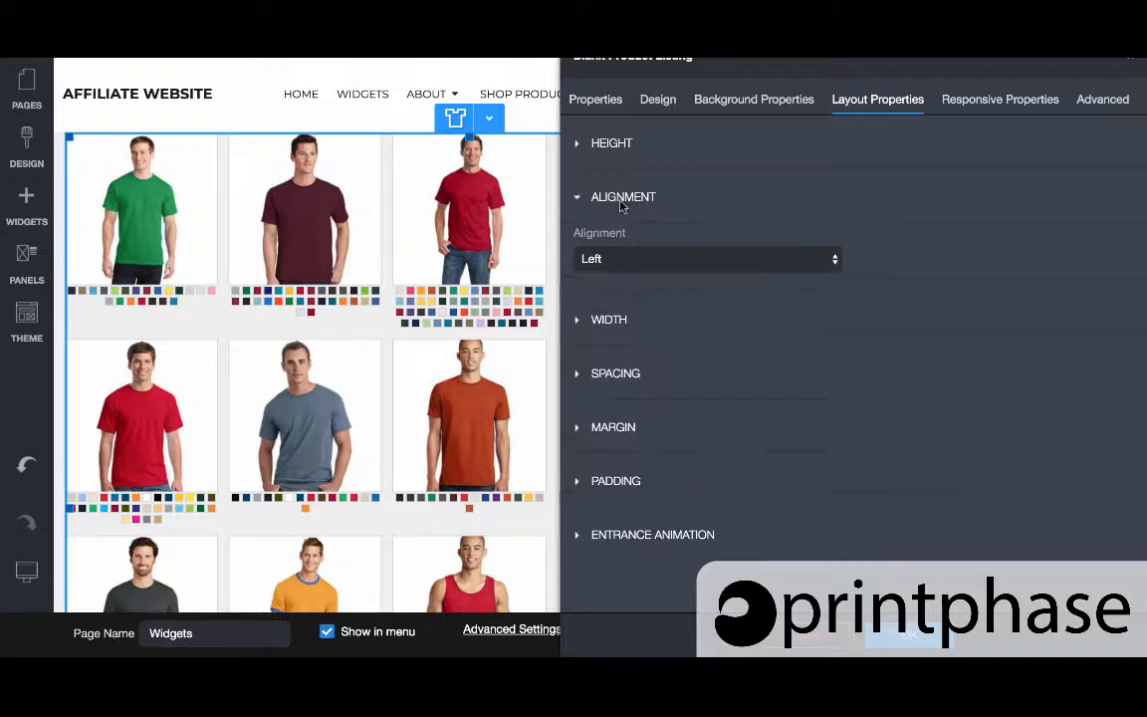
left_click(603, 260)
left_click(600, 280)
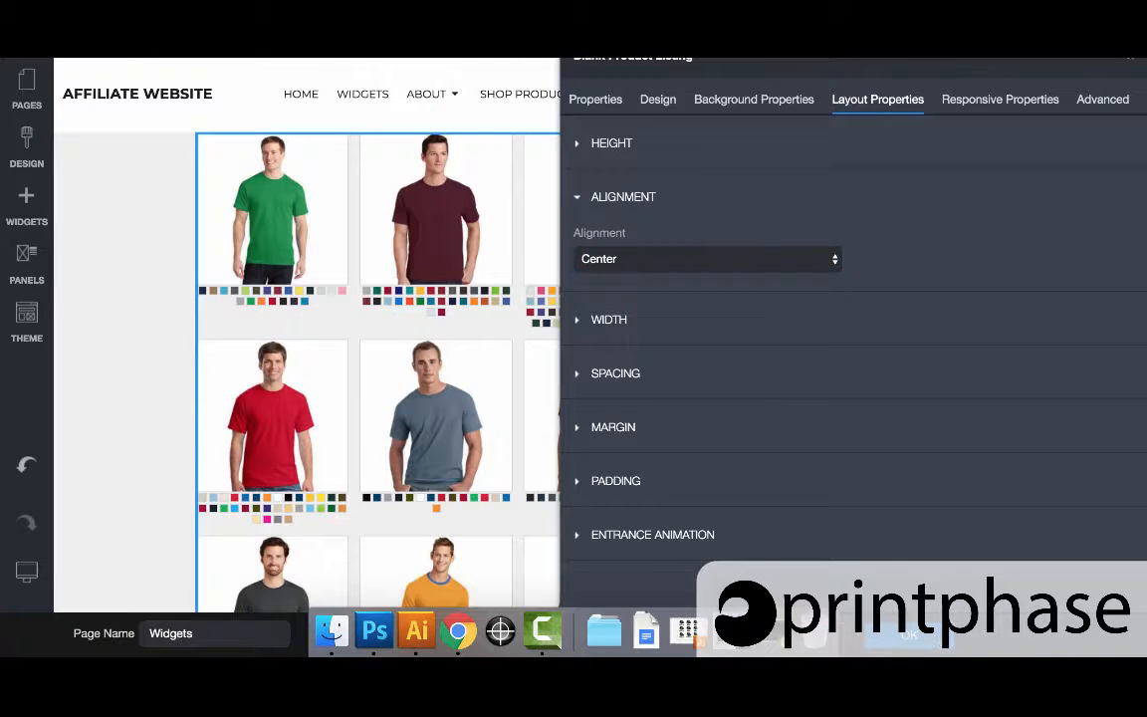
left_click(912, 634)
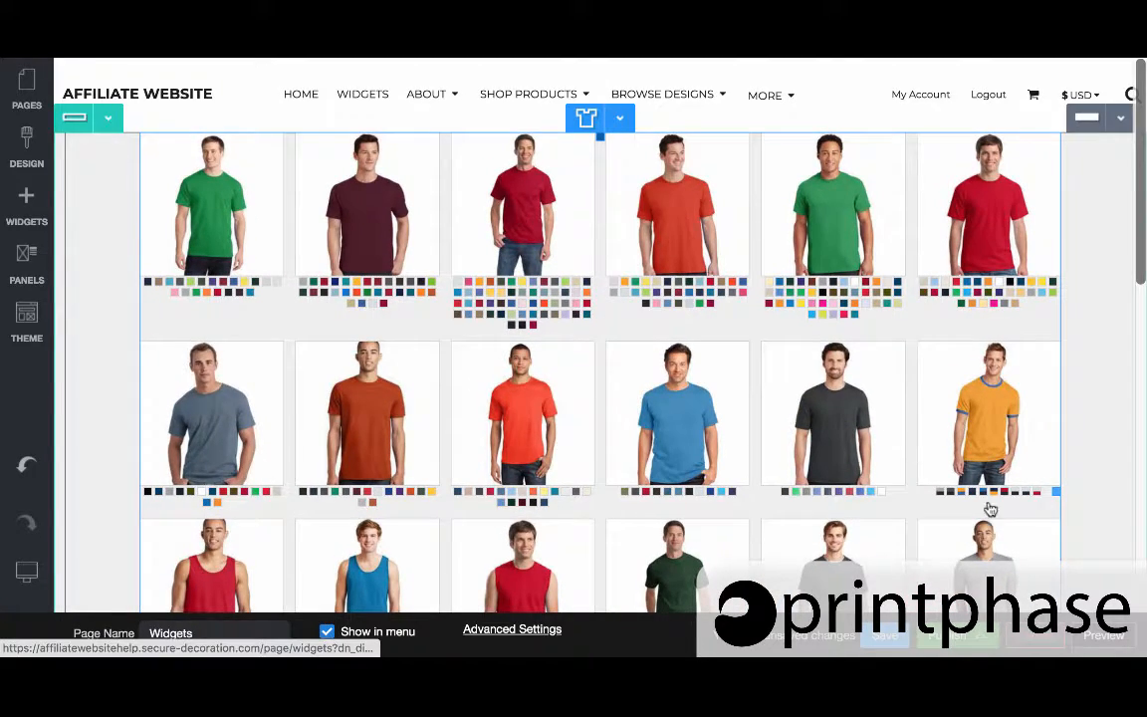
Step: Narrow the centered product listing to five products per row, and widen it back to six per row
left_click_drag(1058, 489, 1017, 480)
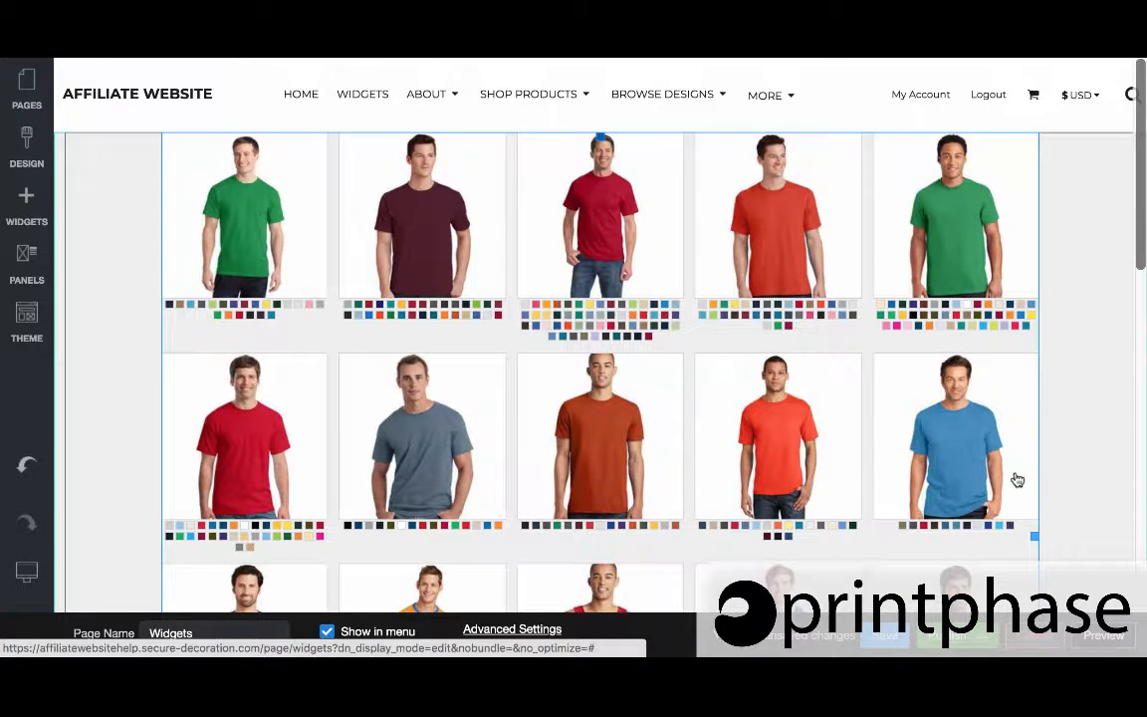
left_click_drag(1016, 479, 1068, 488)
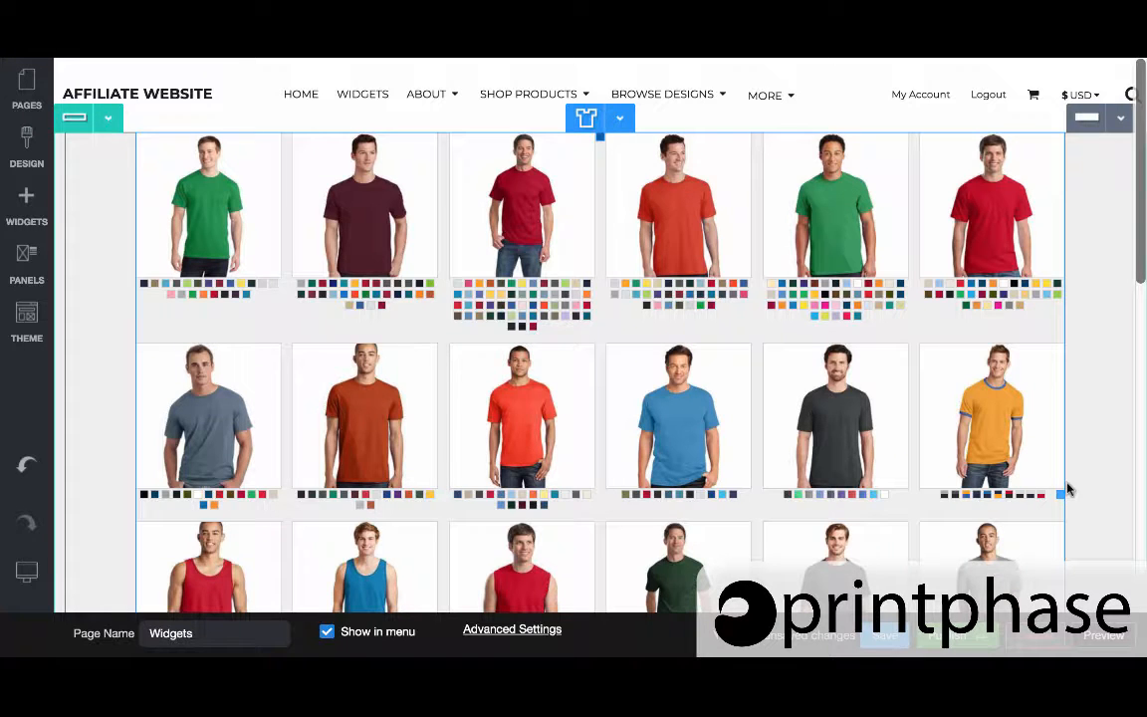
Step: Try X-Large spacing between the listed products in the layout properties, and set the spacing to Large
double_click(561, 163)
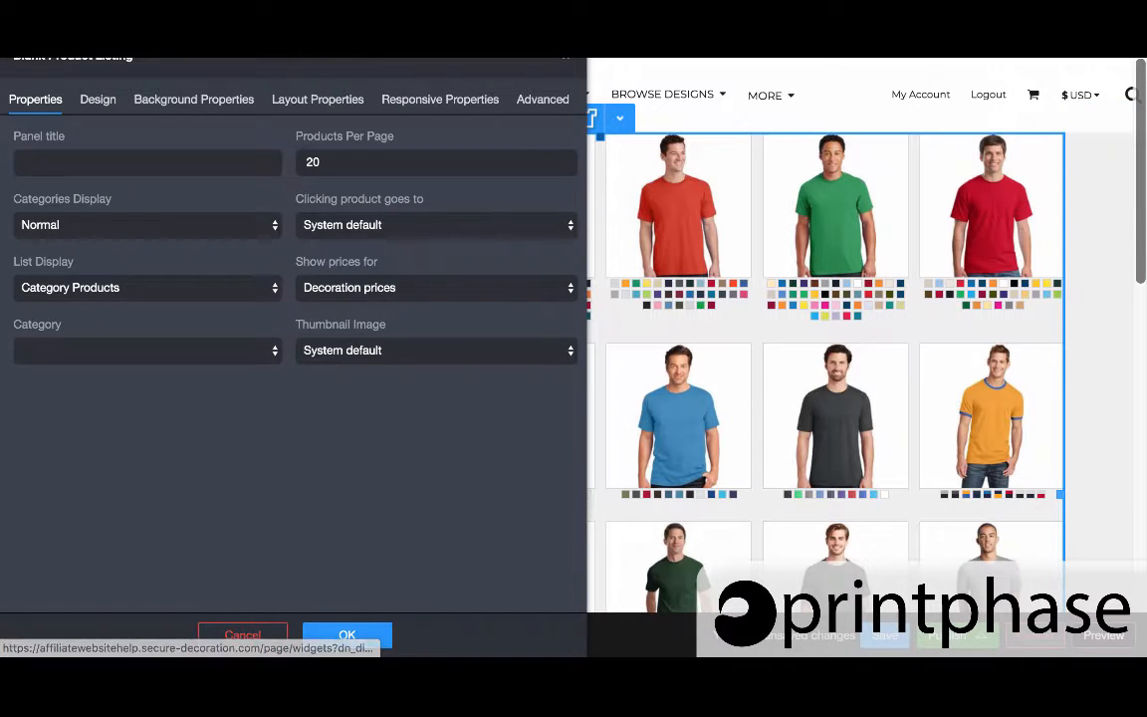
left_click(315, 99)
left_click(54, 379)
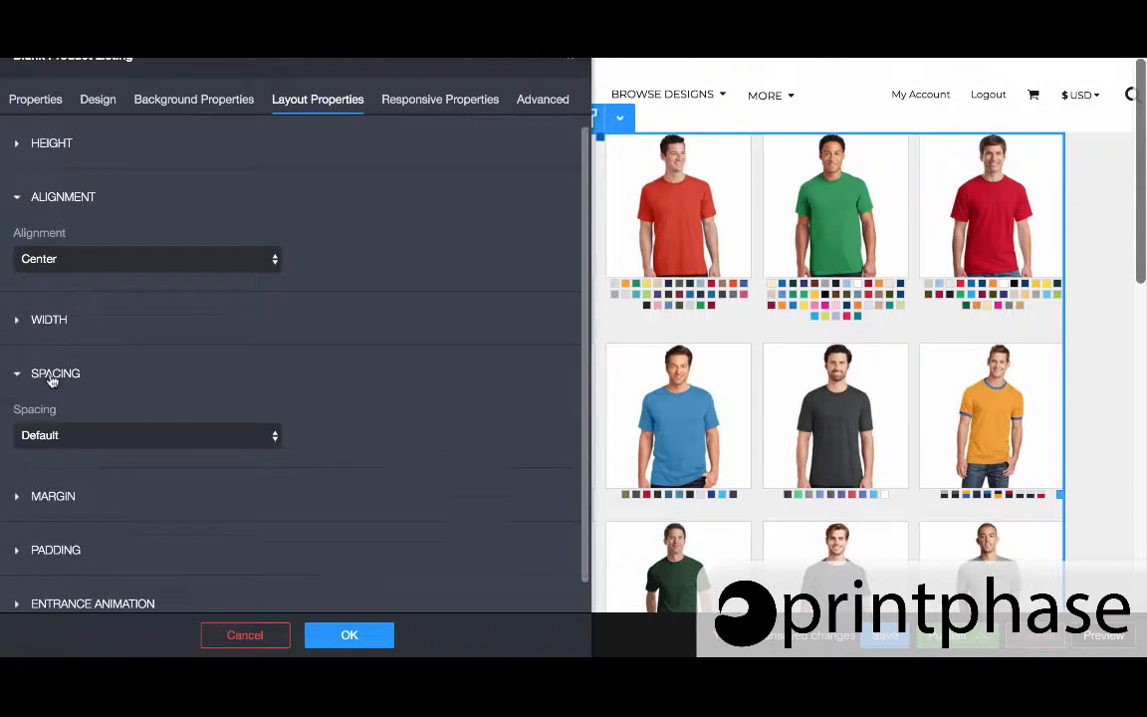
left_click(65, 442)
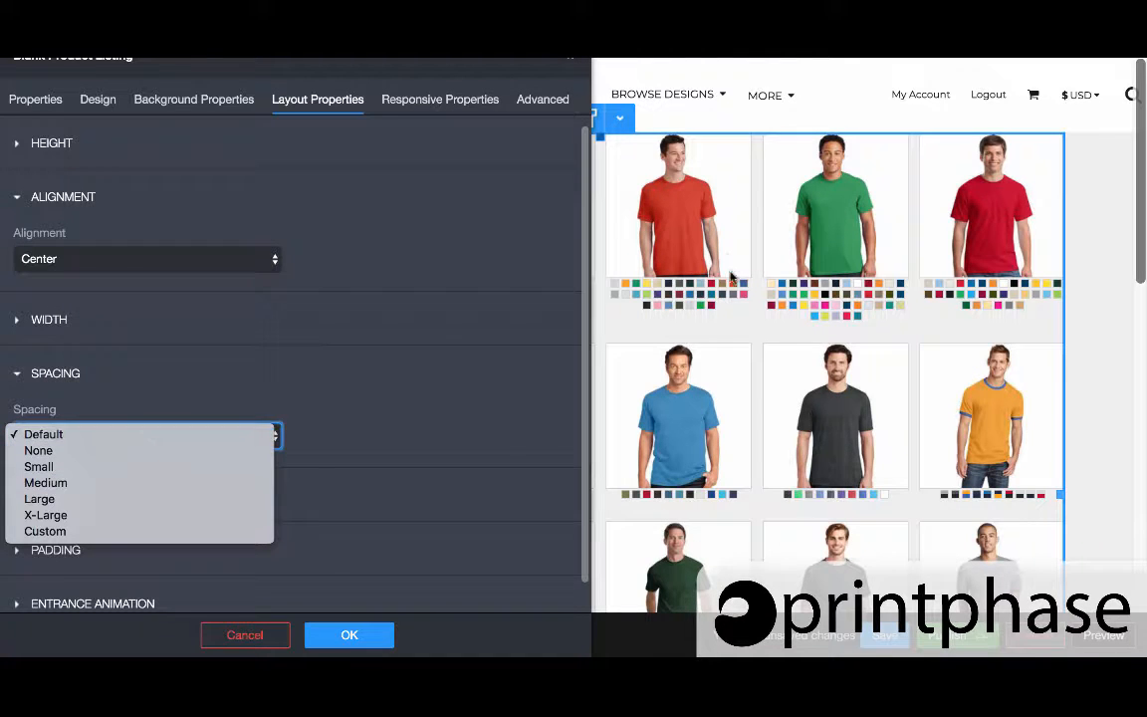
left_click(59, 516)
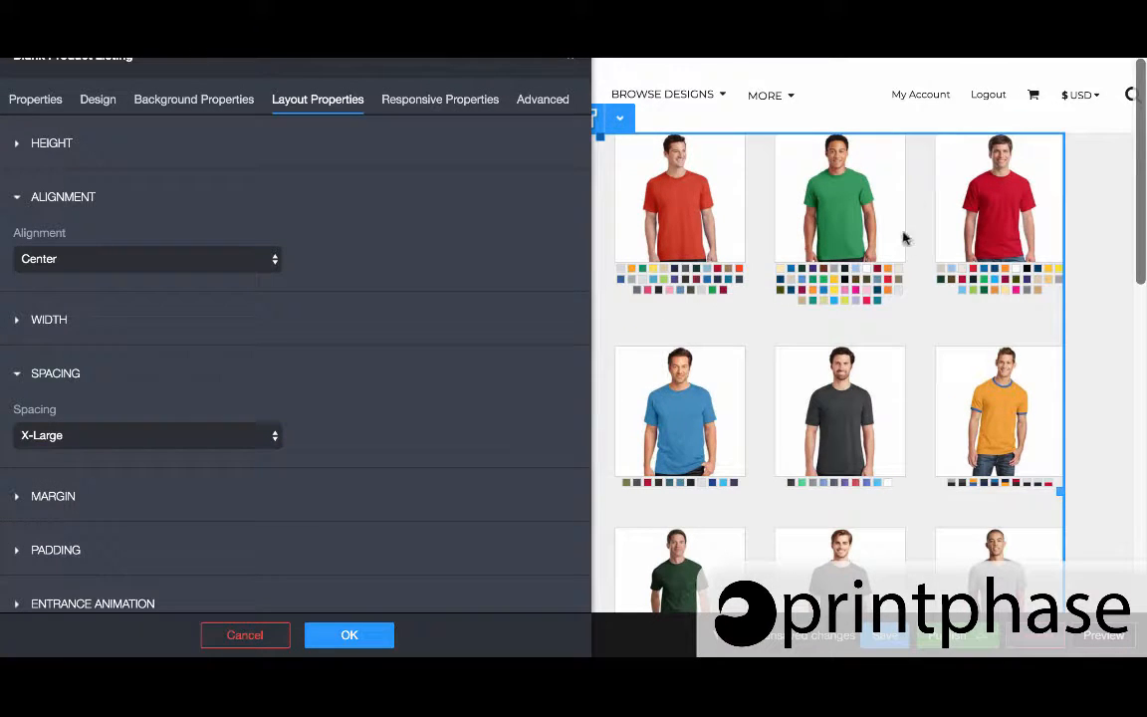
left_click(55, 439)
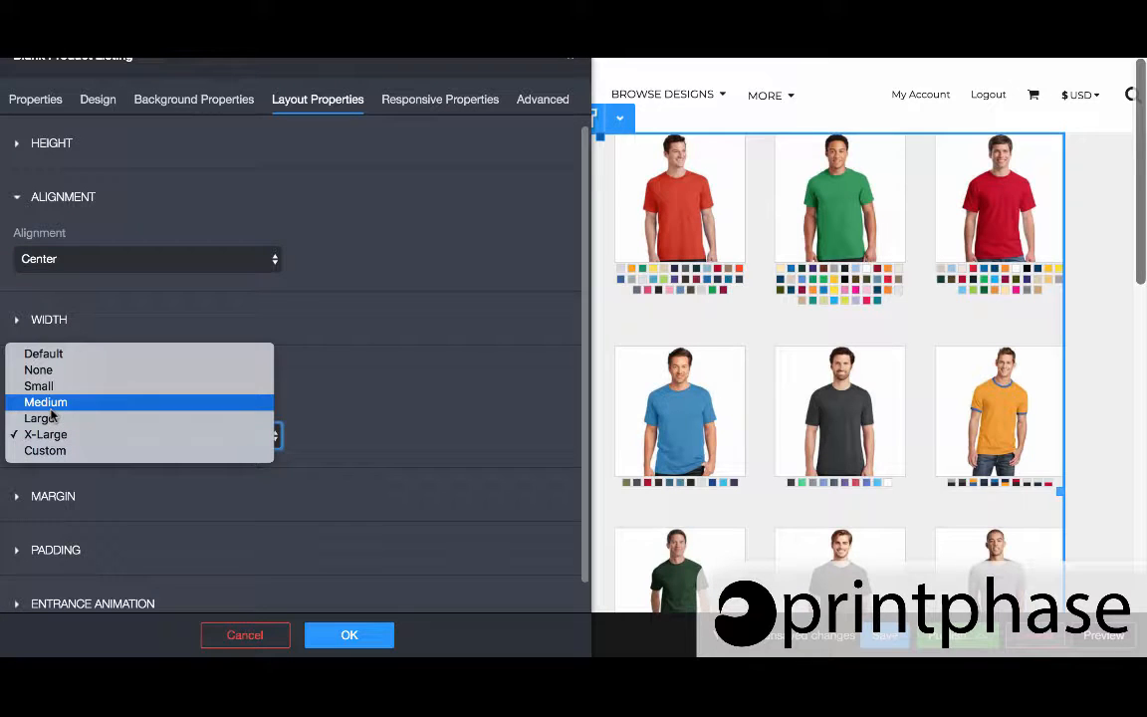
left_click(52, 418)
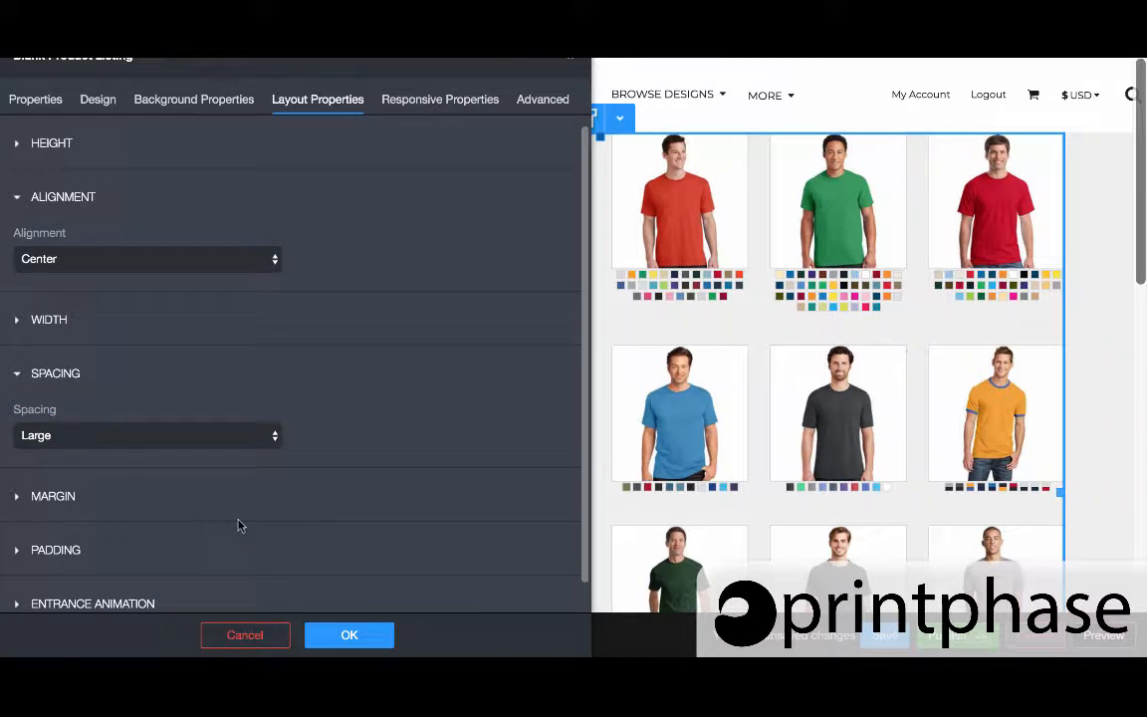
left_click(179, 436)
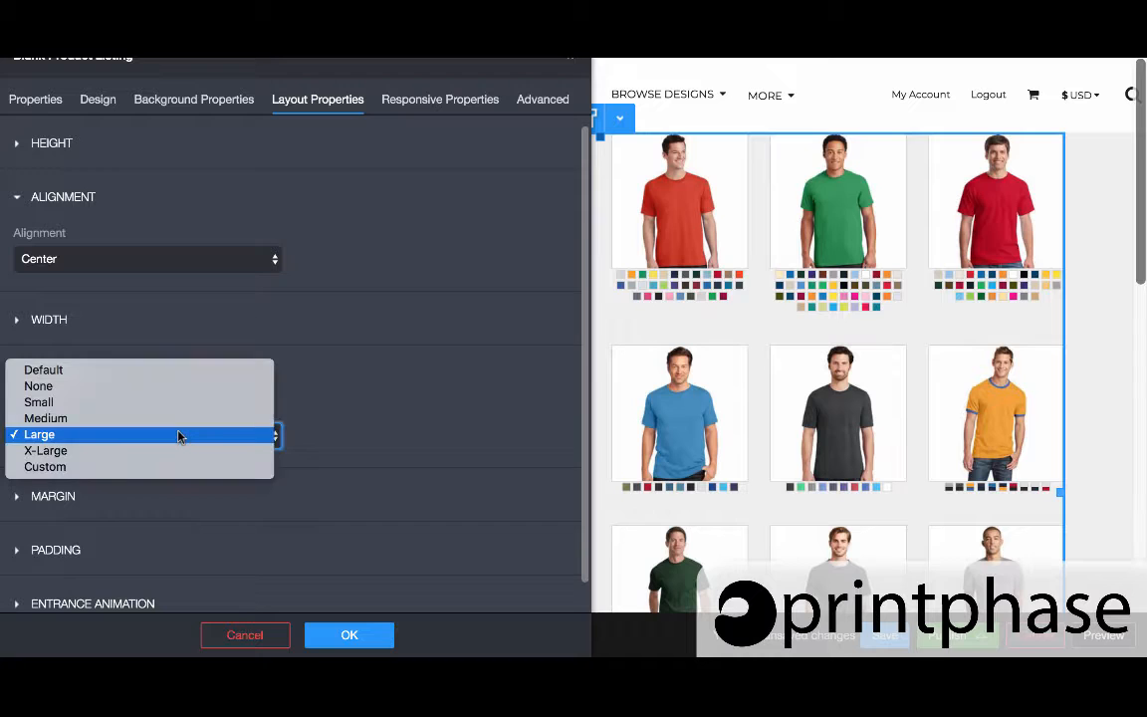
left_click(352, 561)
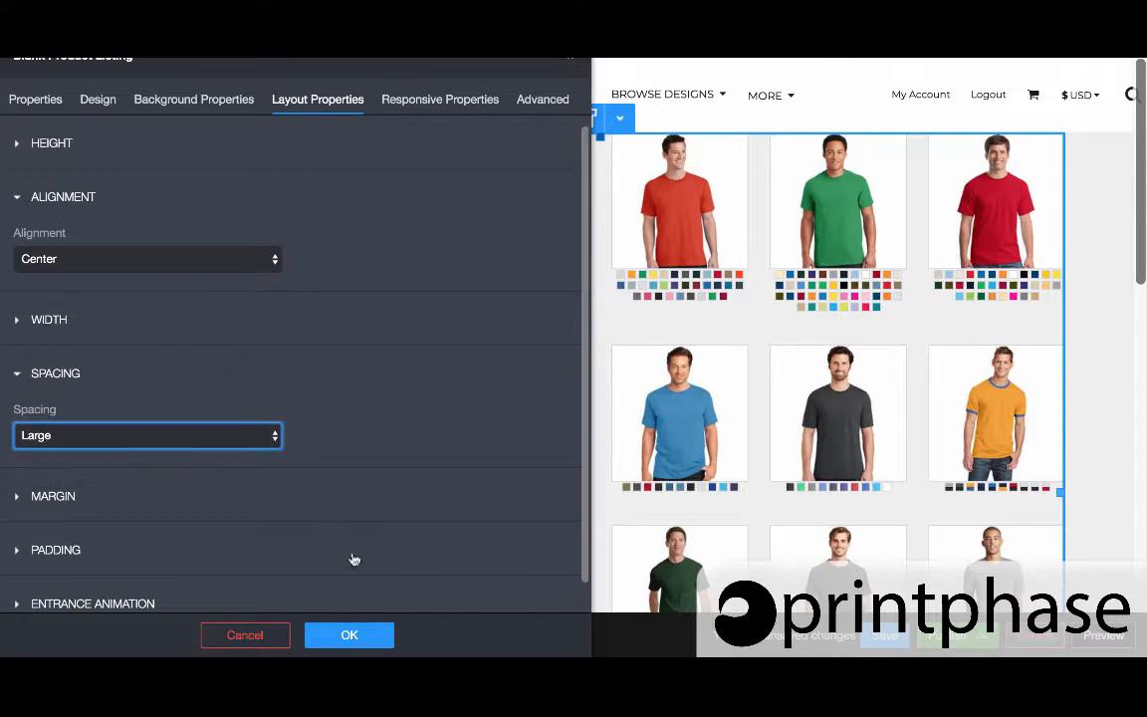
Step: Set the grid layout's thumbnail size to 300x300 in the product listing's design settings
left_click(83, 99)
left_click_drag(297, 56, 883, 34)
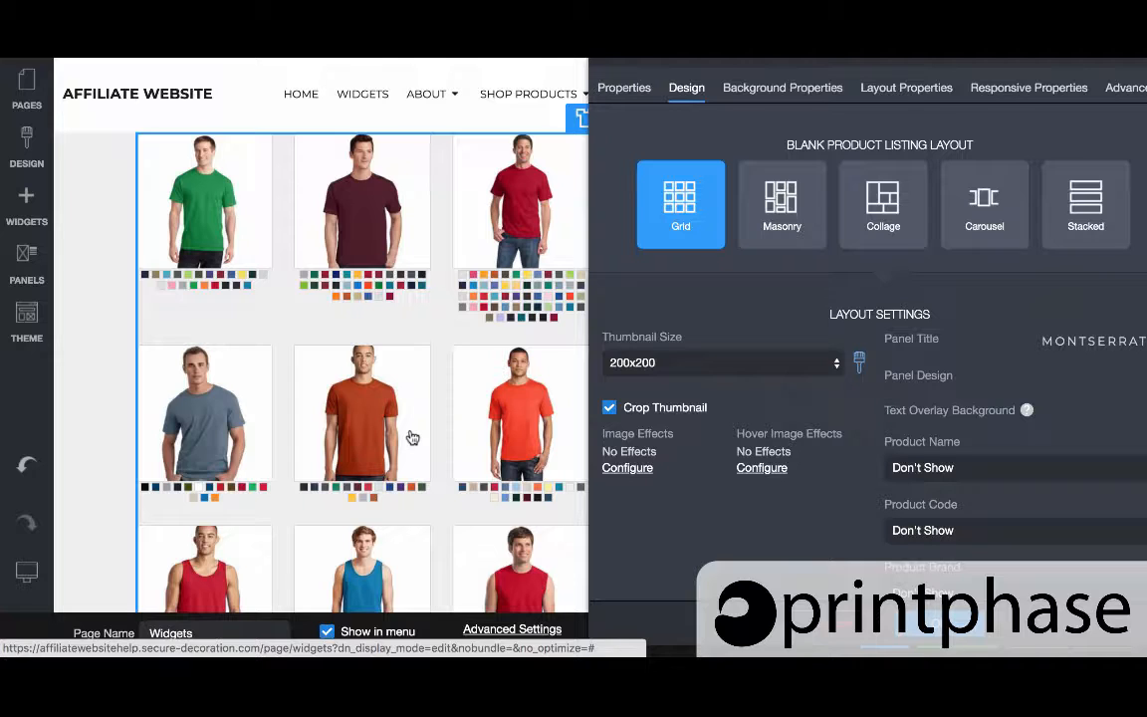
left_click(682, 363)
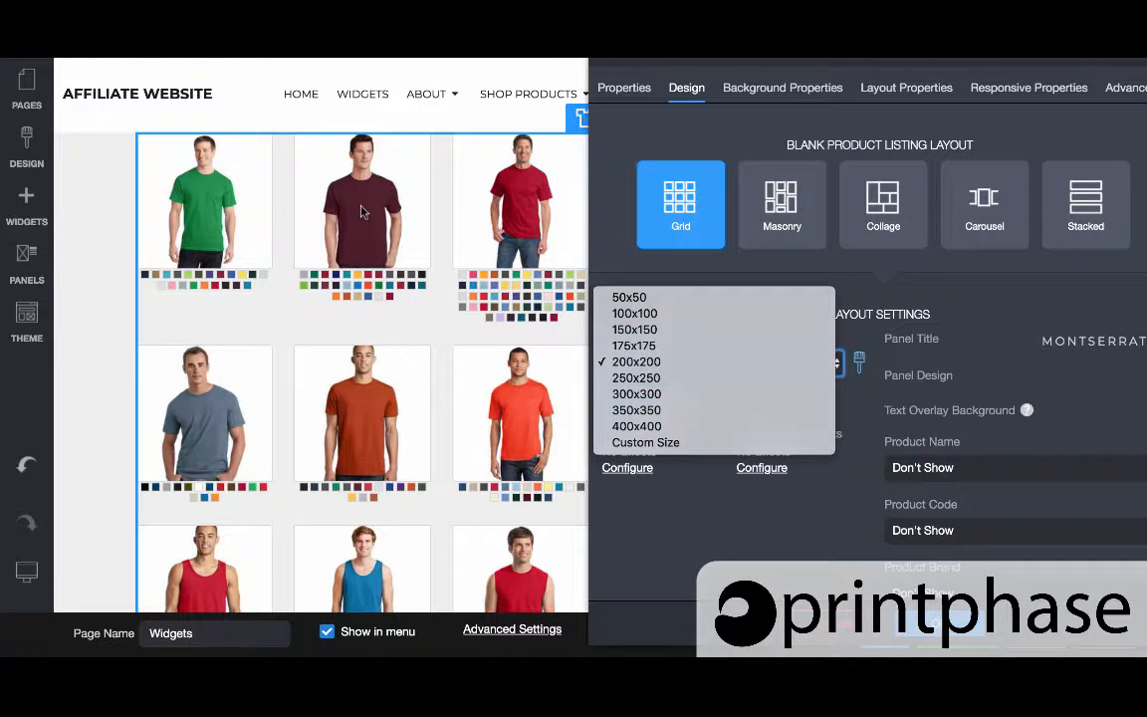
left_click(675, 395)
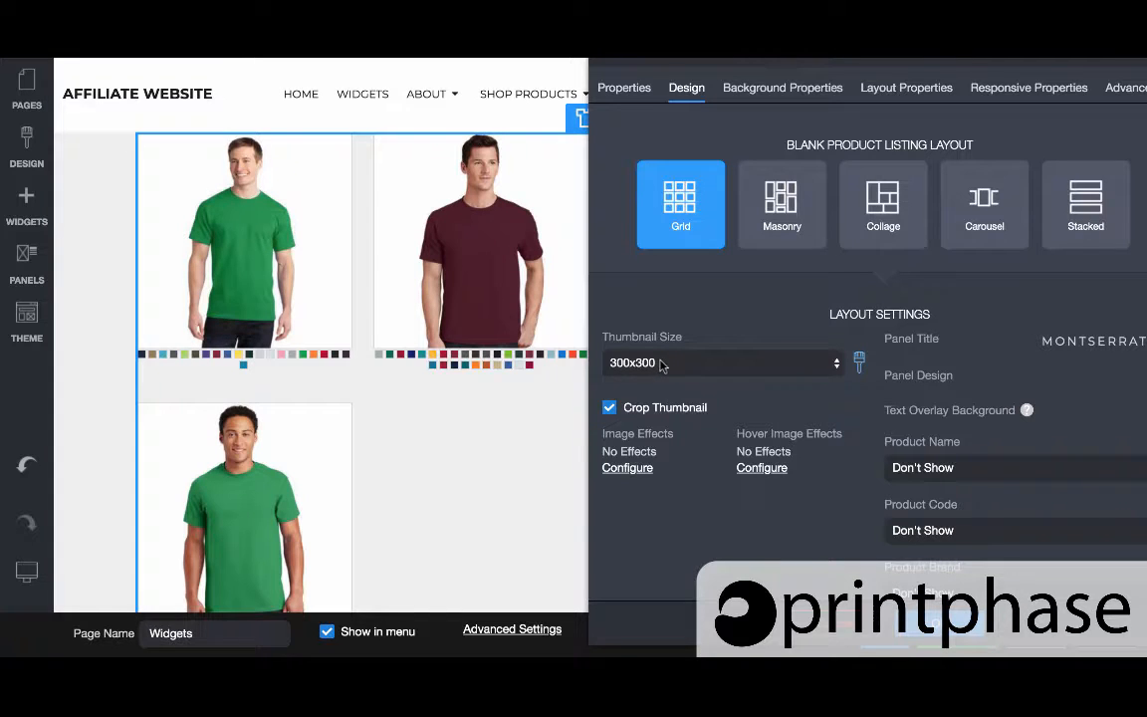
Step: Try a 100x100 thumbnail size for the grid layout, and set the size to 175x175
left_click(665, 364)
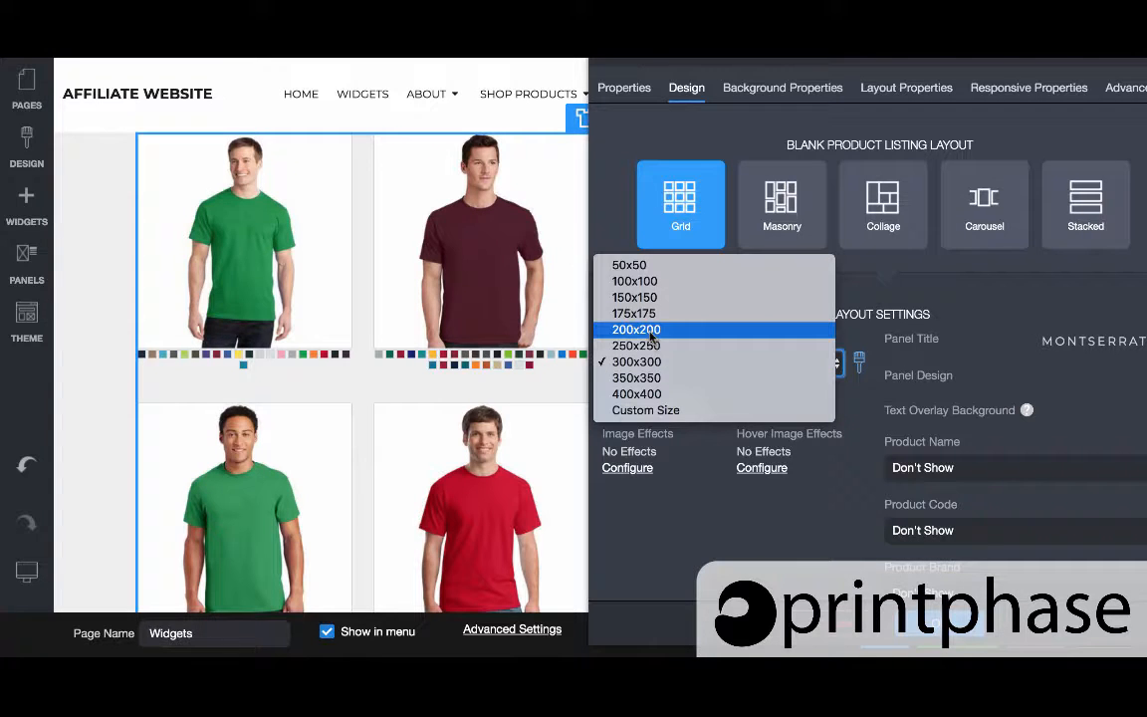
left_click(657, 286)
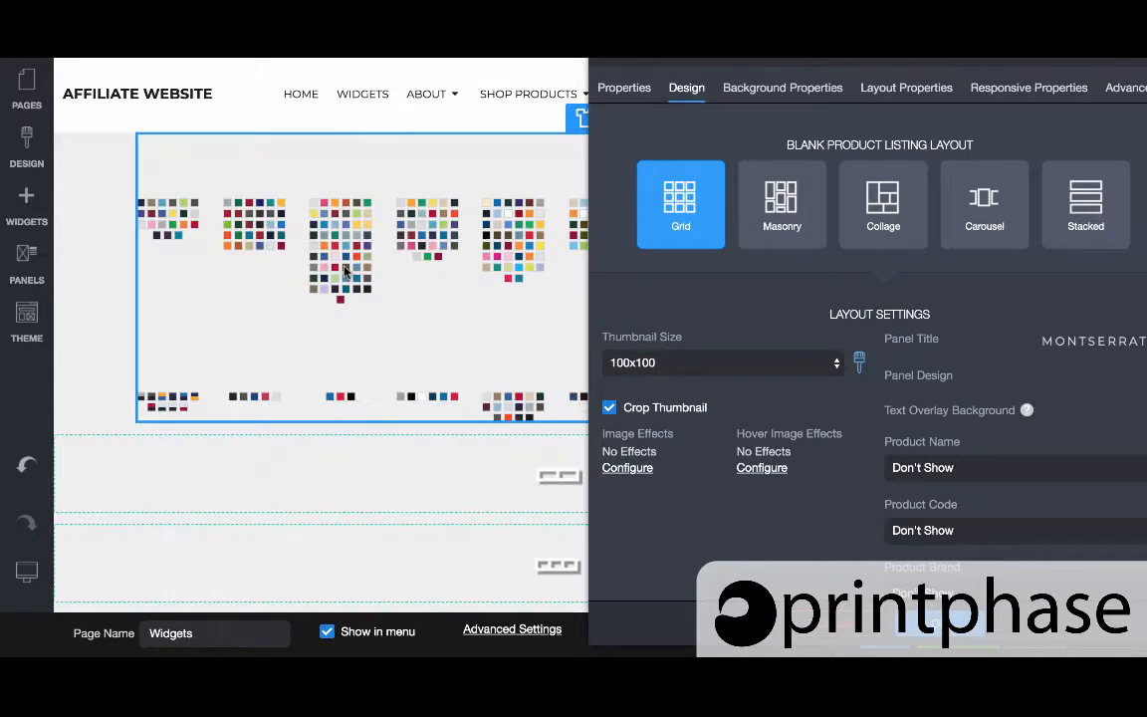
left_click(655, 363)
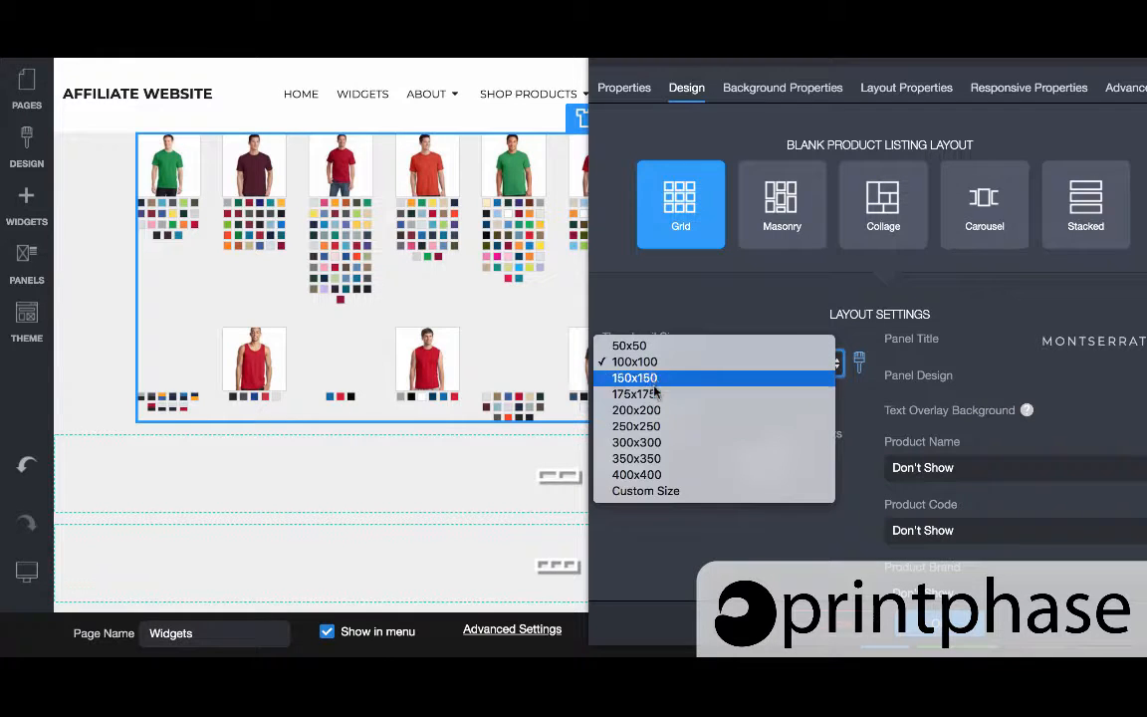
left_click(654, 394)
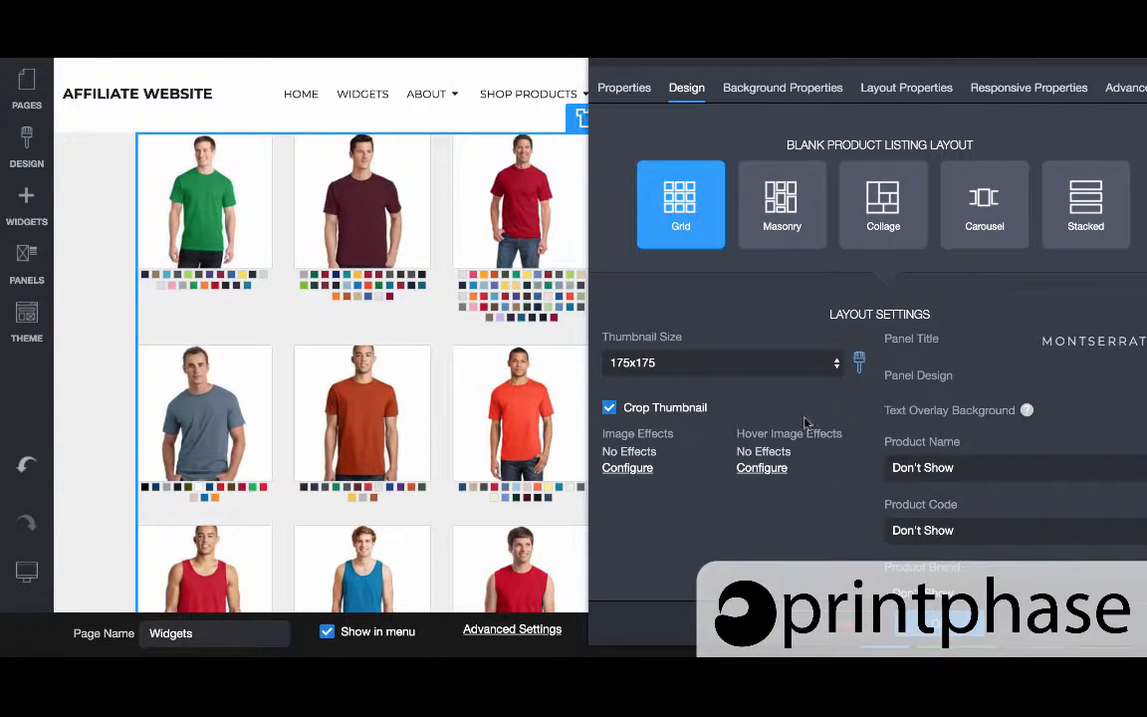
left_click_drag(832, 60, 202, 42)
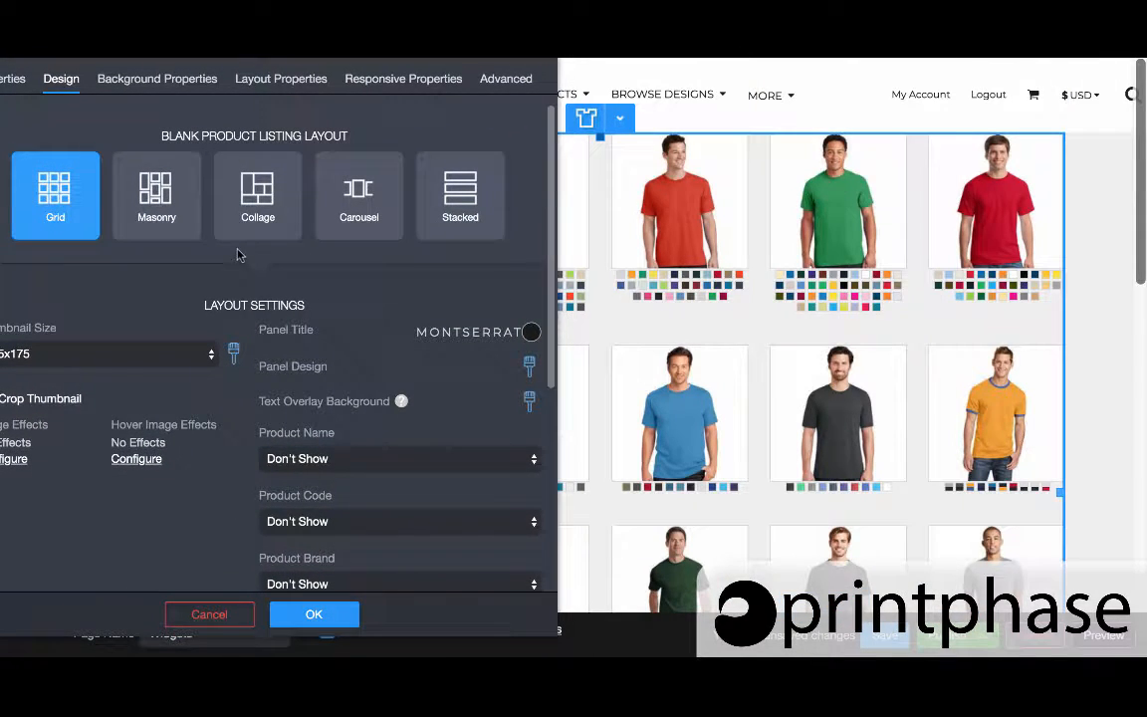
Step: Give the product listing the panel title "Test Panel Title" in its properties
scroll(287, 400, "down", 1)
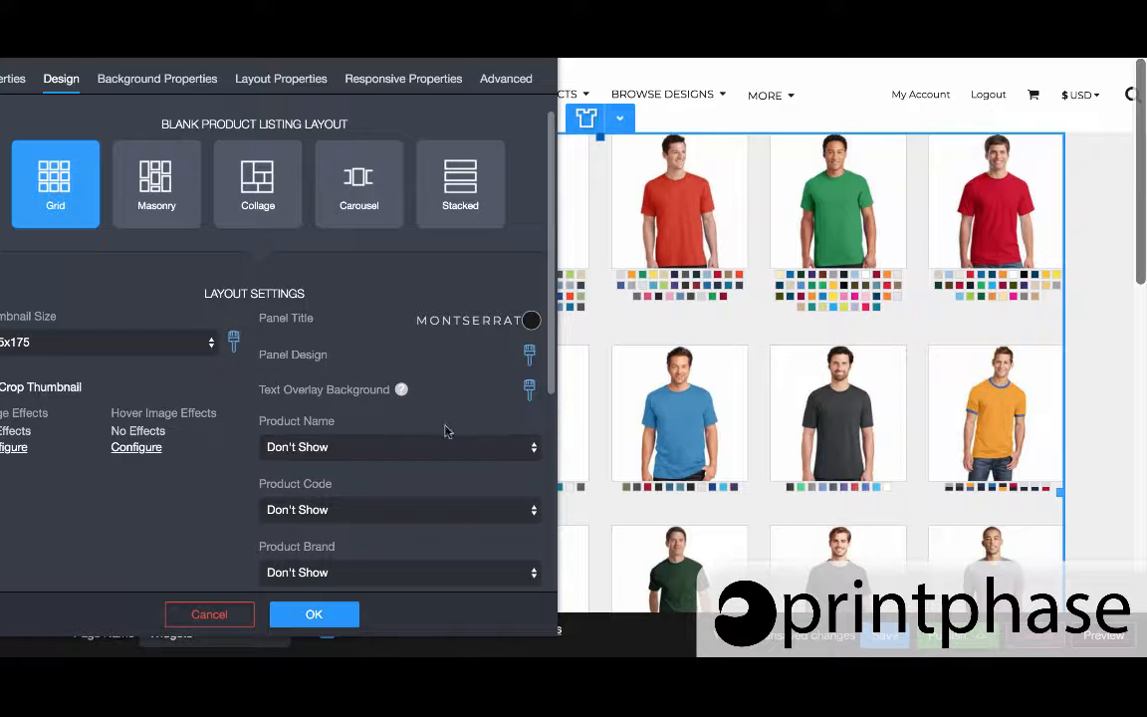
scroll(448, 430, "down", 3)
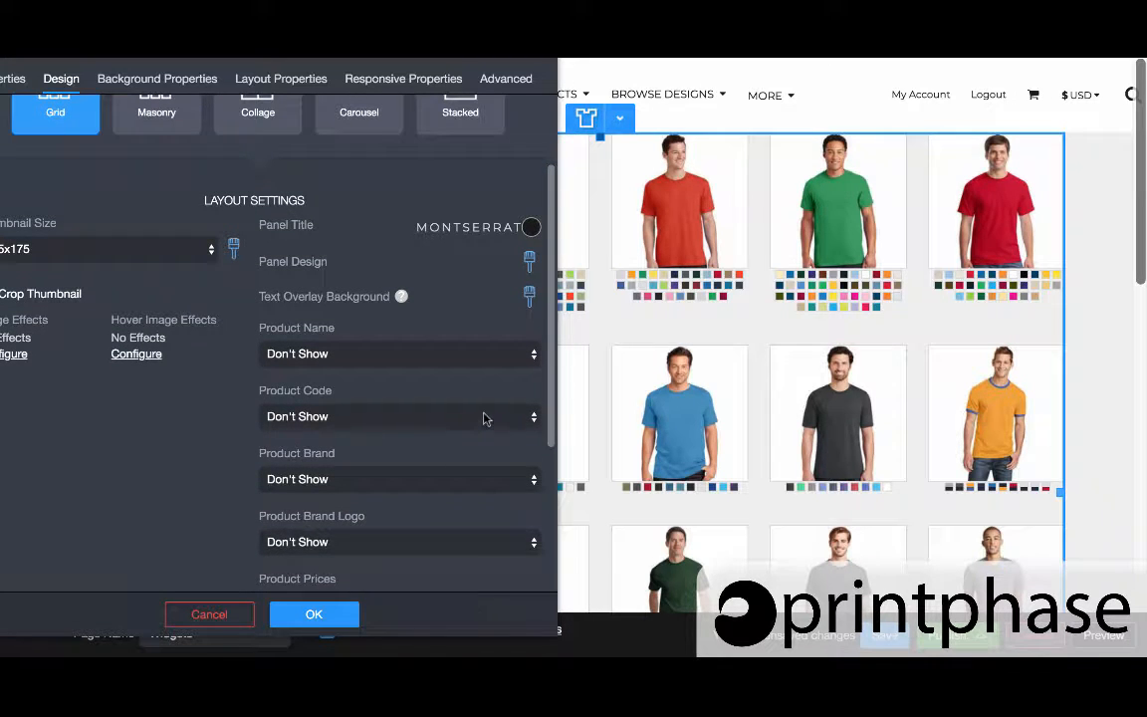
scroll(482, 418, "down", 5)
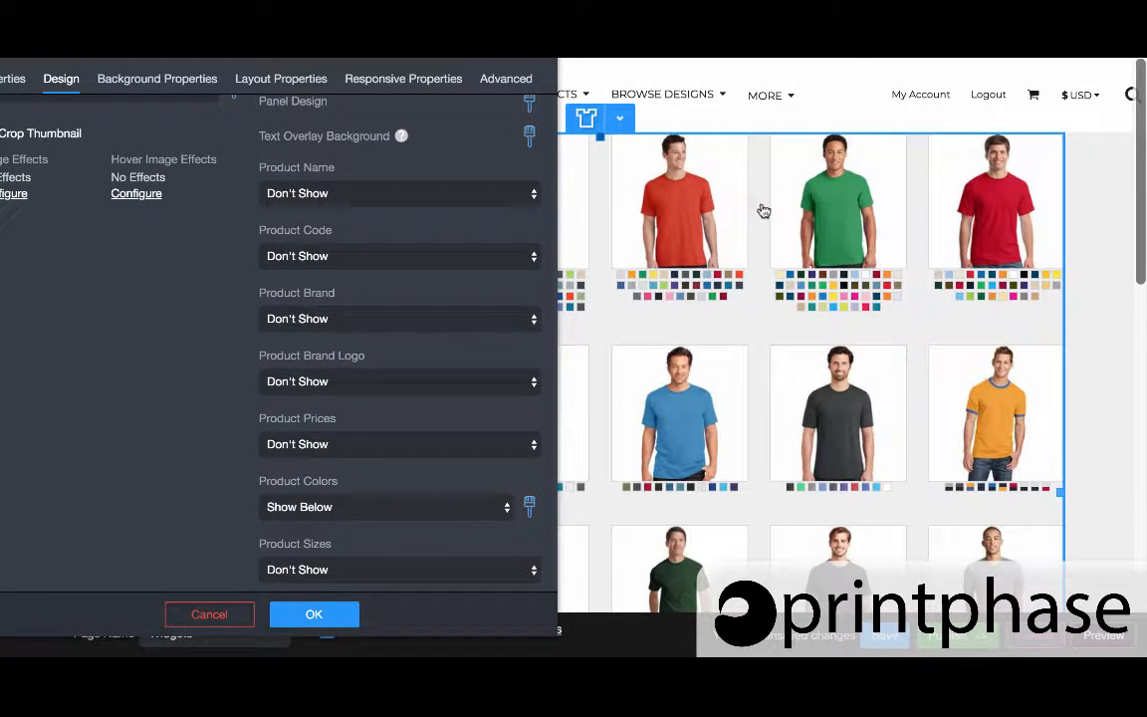
scroll(280, 238, "up", 6)
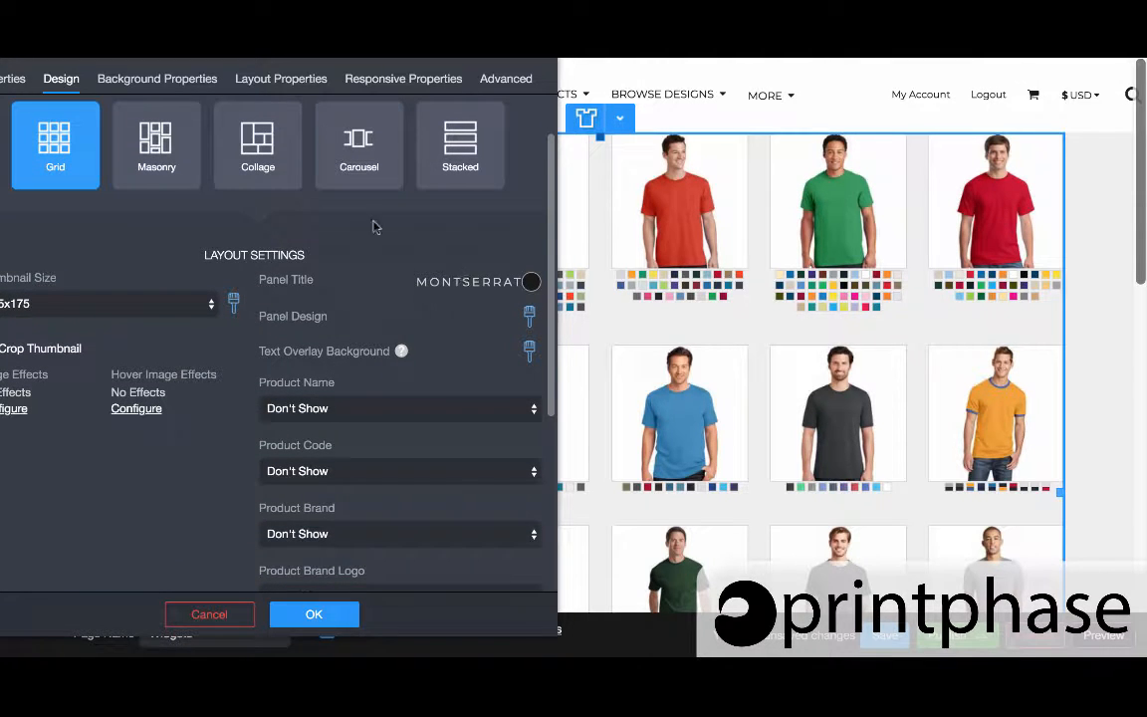
left_click_drag(231, 31, 738, 193)
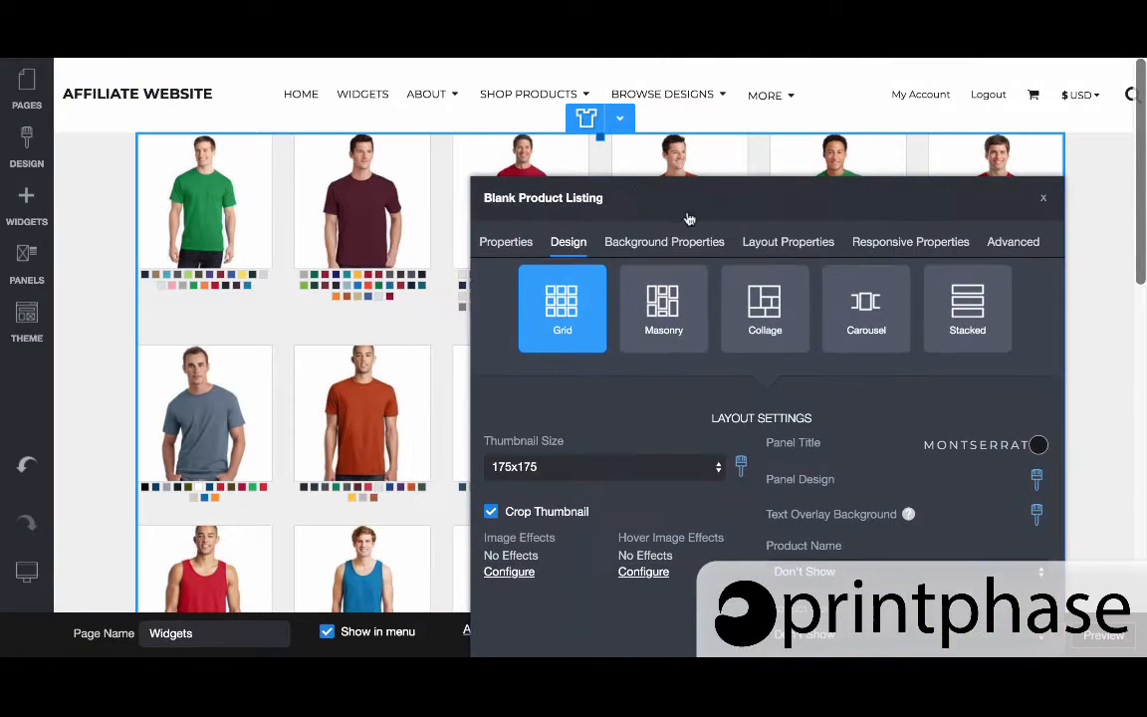
left_click(488, 244)
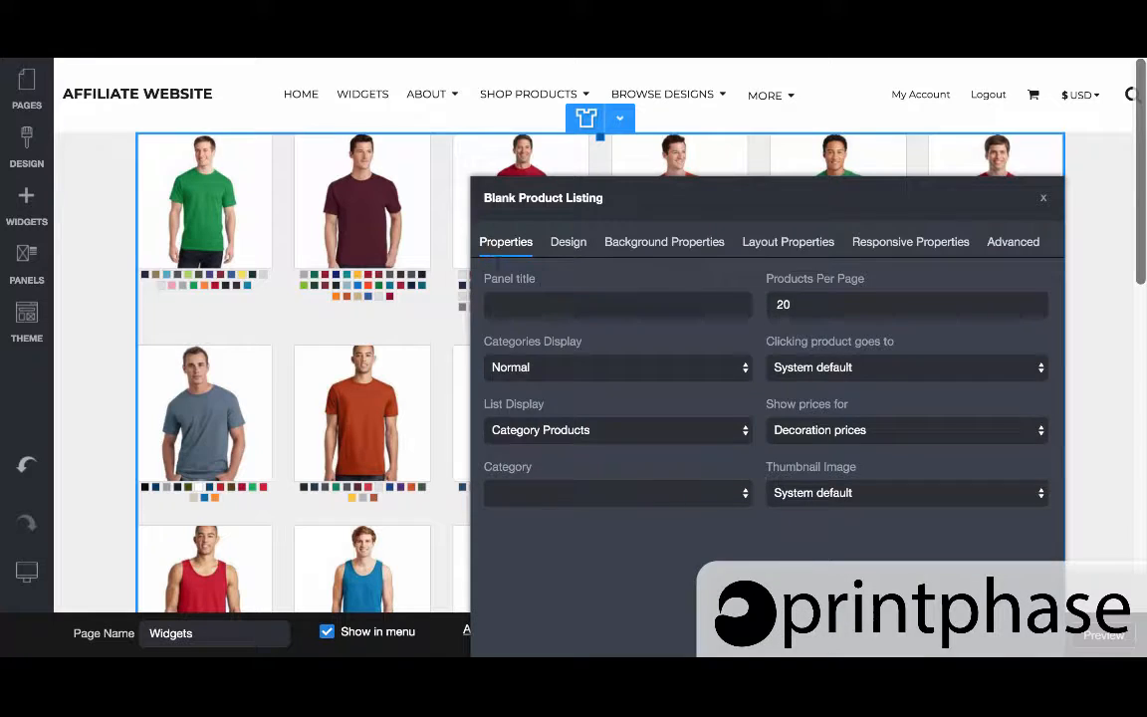
left_click(515, 302)
type("T")
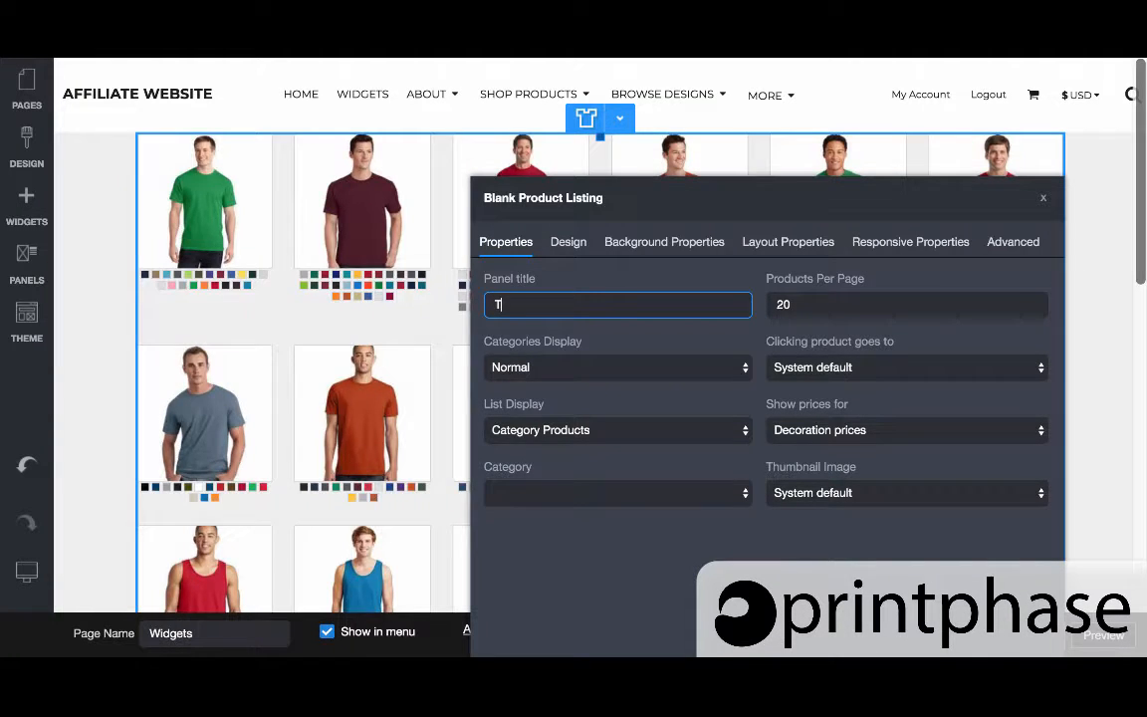
type("est Panel")
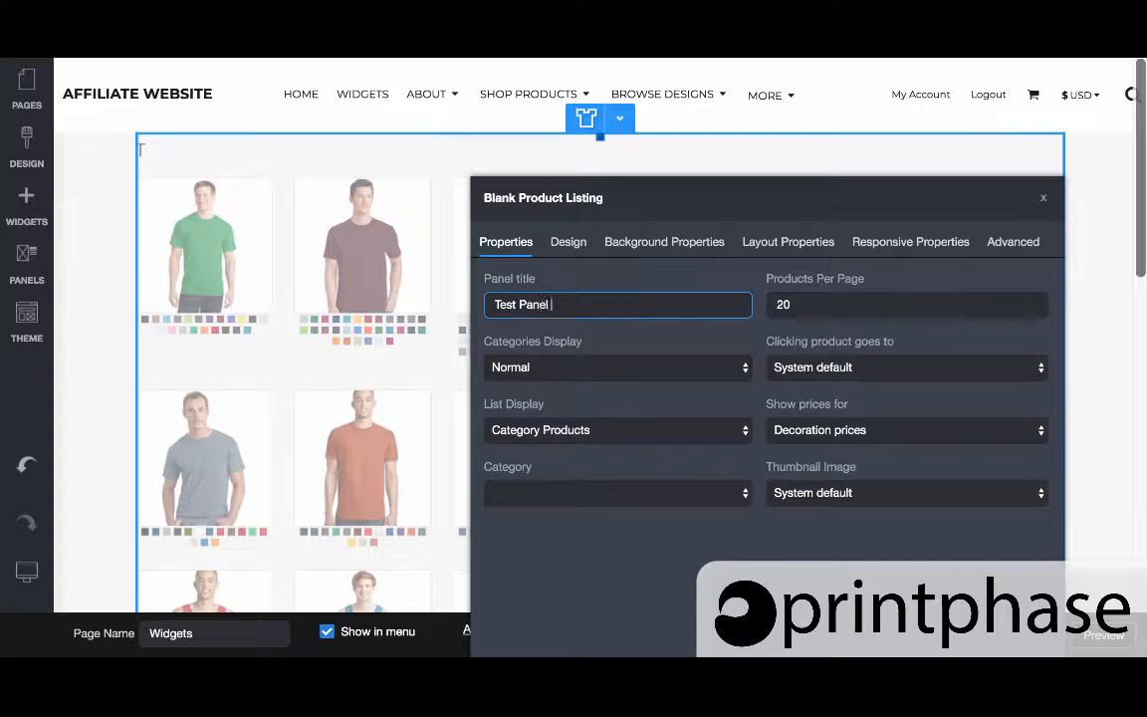
type(" Title")
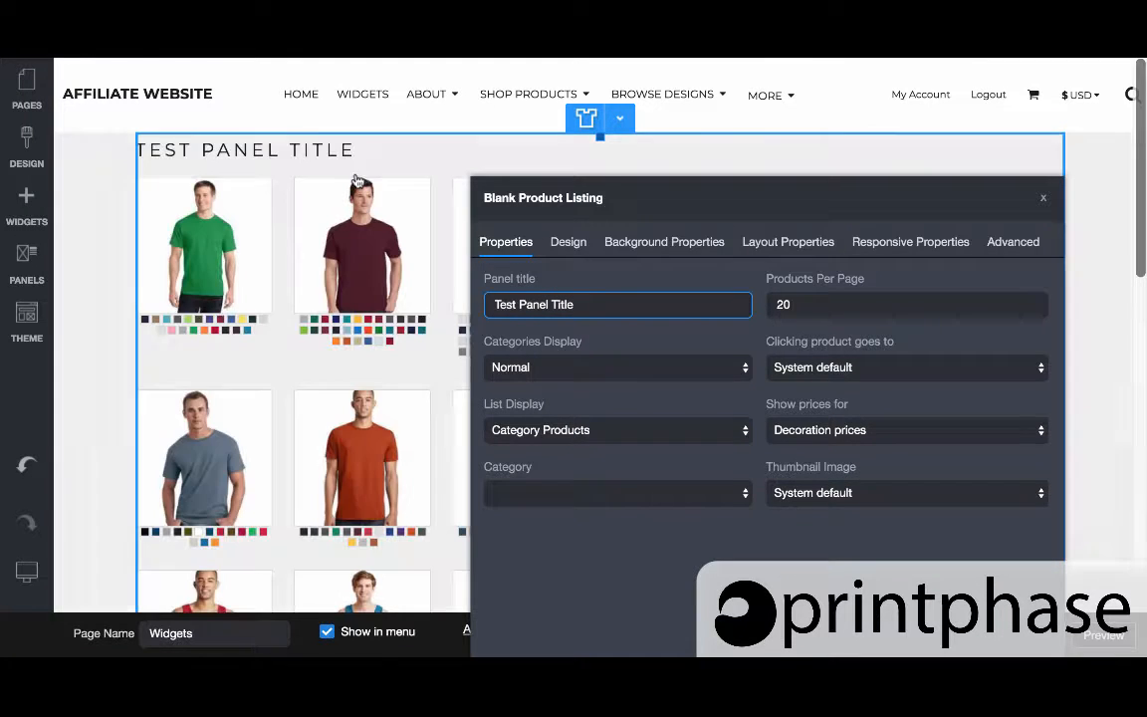
Step: Look over the background and border options of the panel design in the listing's design settings
left_click(569, 241)
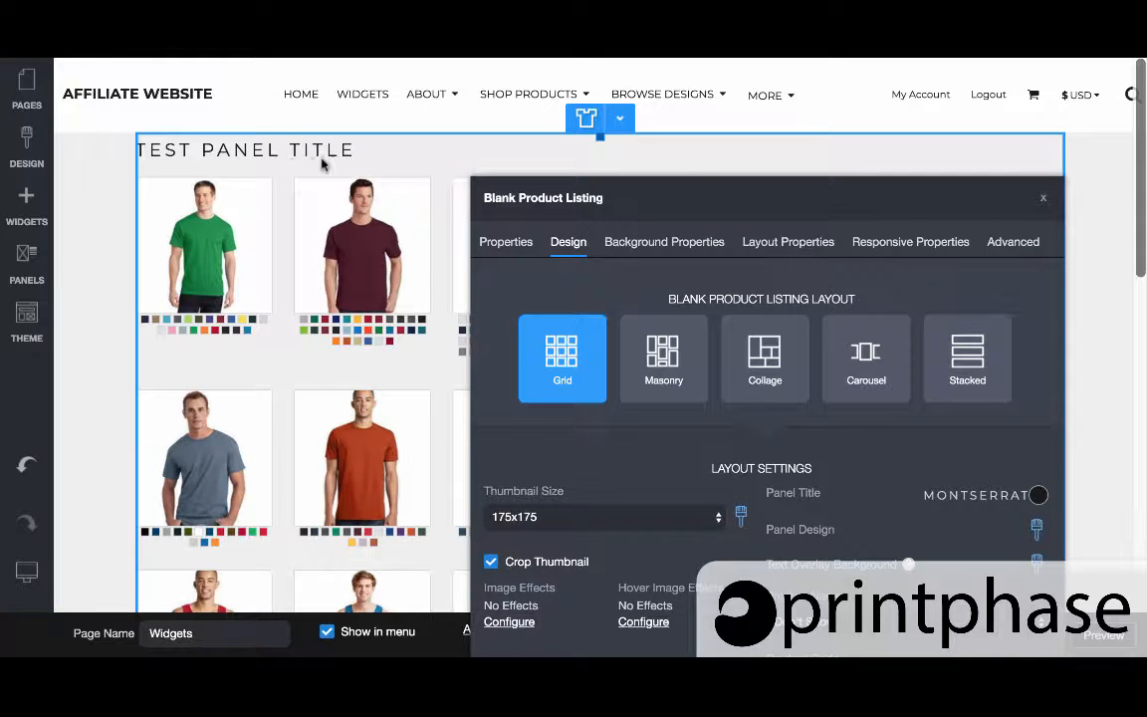
left_click_drag(691, 192, 548, 42)
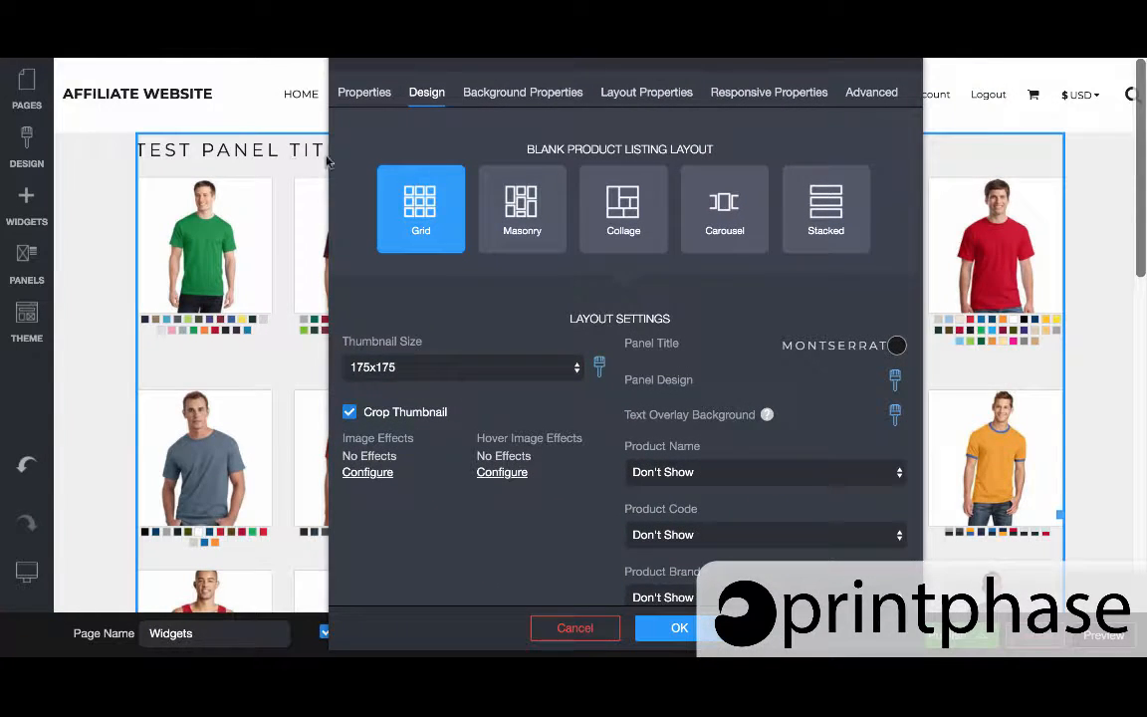
left_click(895, 381)
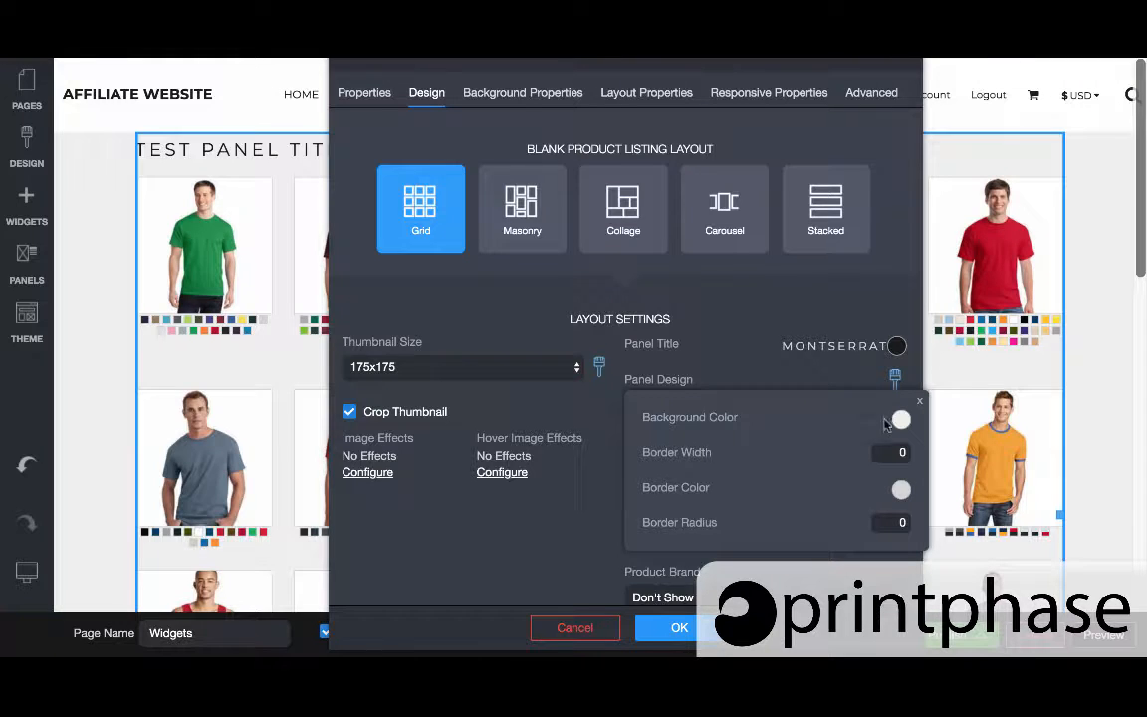
left_click(919, 403)
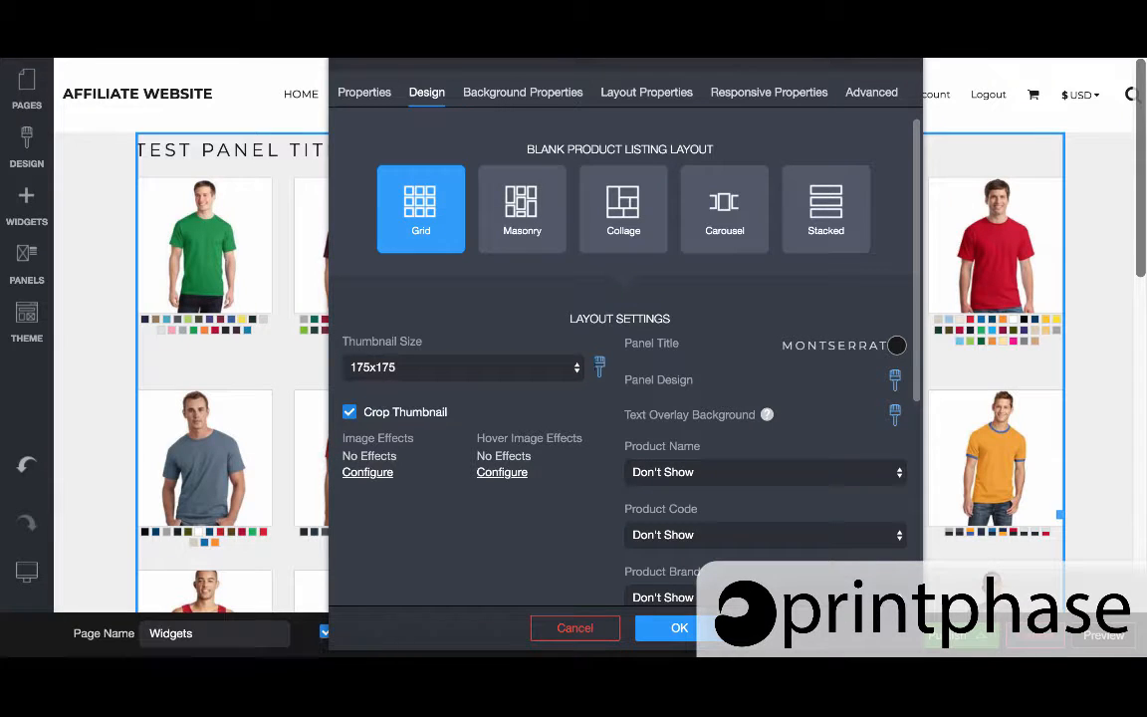
Step: Set the thumbnail background color to Black in the thumbnail styling options
left_click(598, 368)
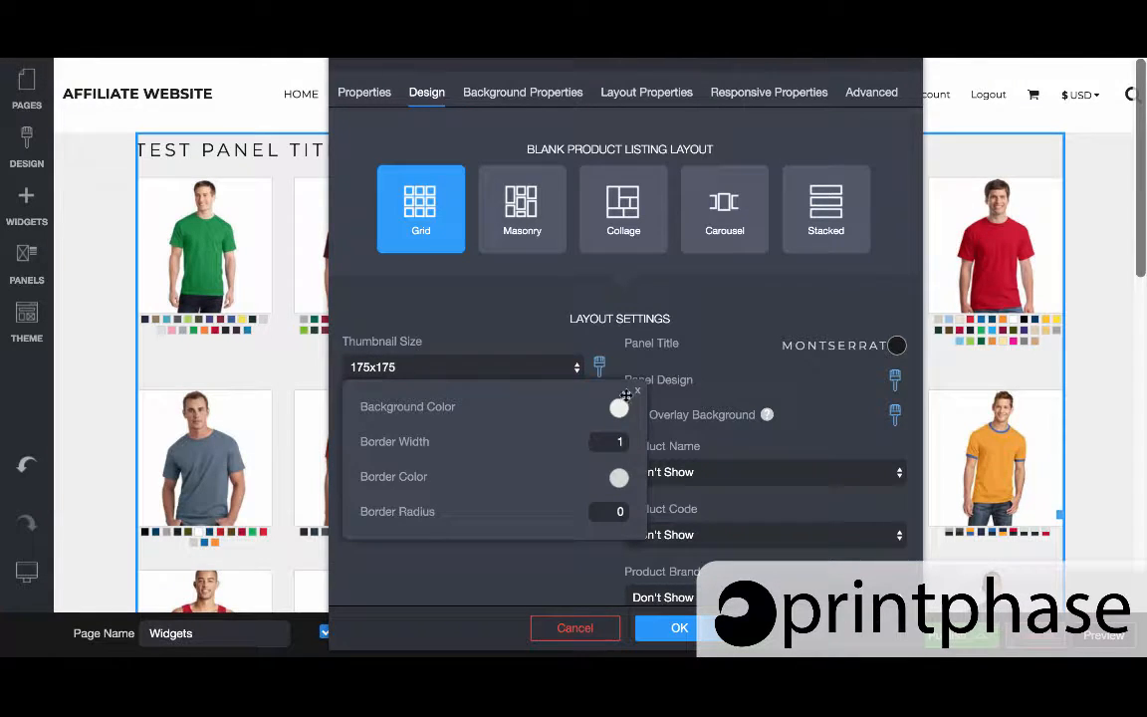
left_click(618, 406)
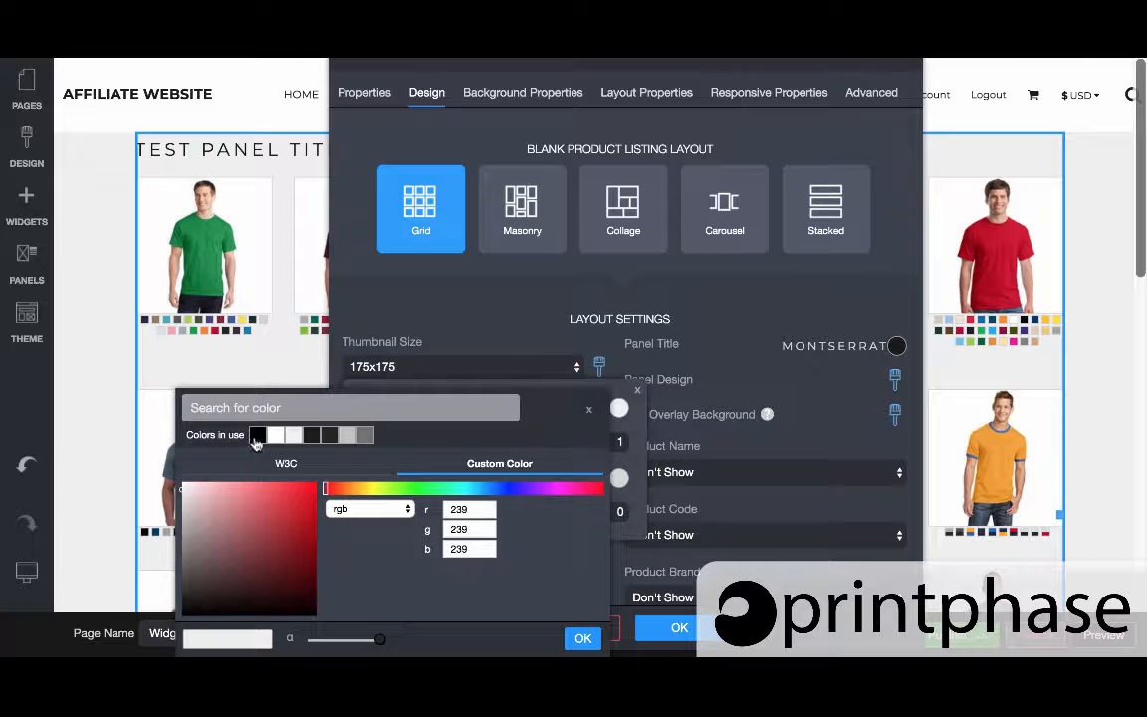
left_click(256, 439)
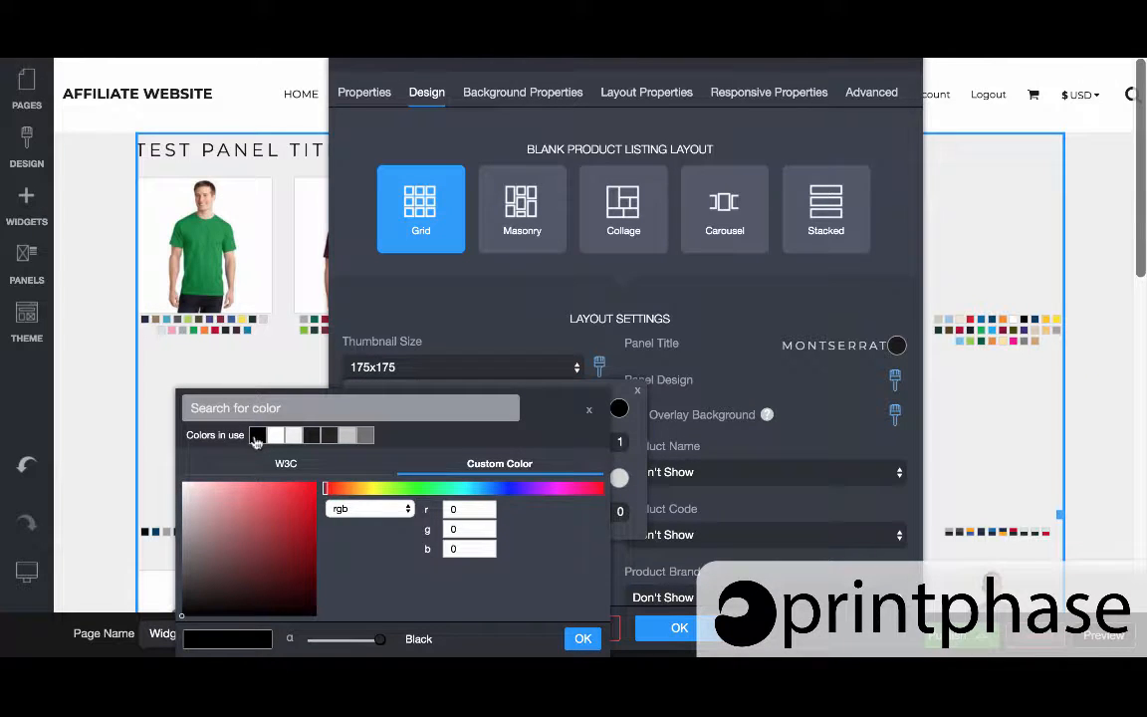
left_click(583, 638)
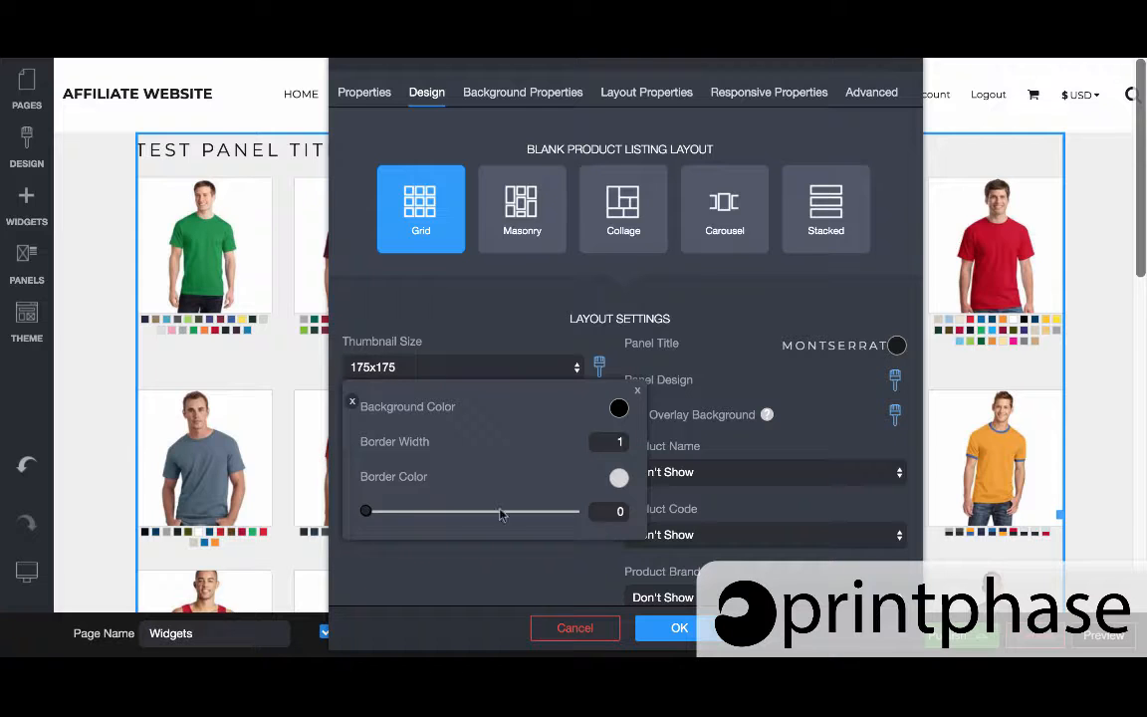
Step: Give the product thumbnails a black border with a radius of 12 and a width of 2
left_click(610, 479)
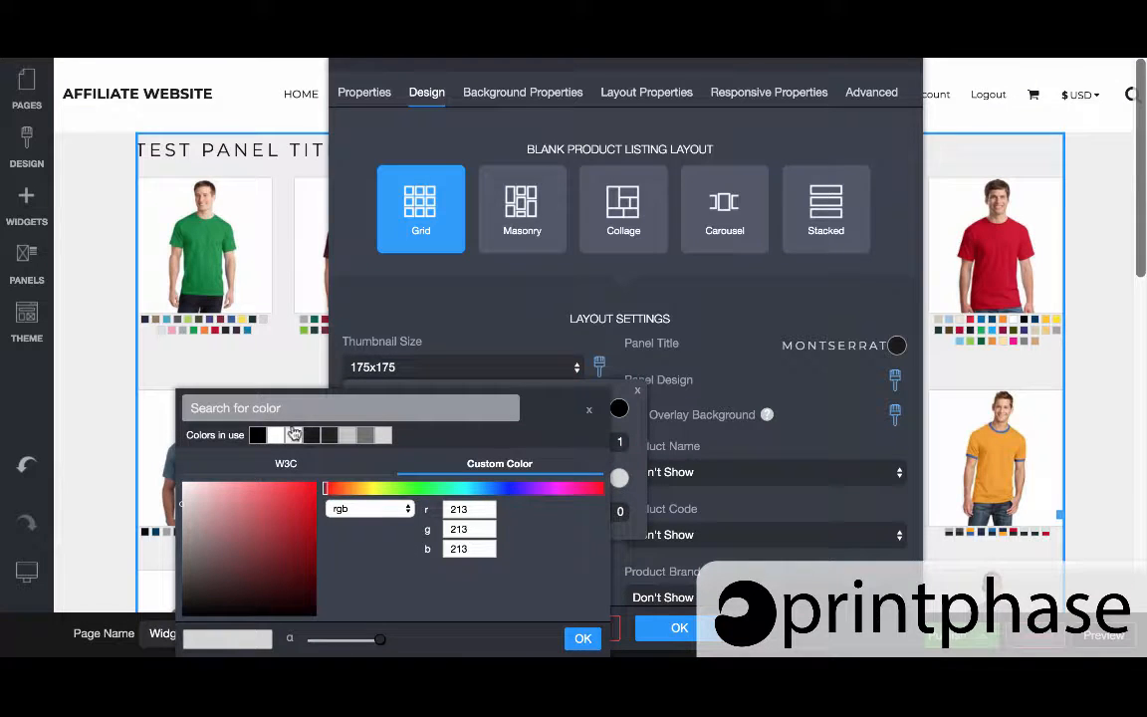
left_click(620, 514)
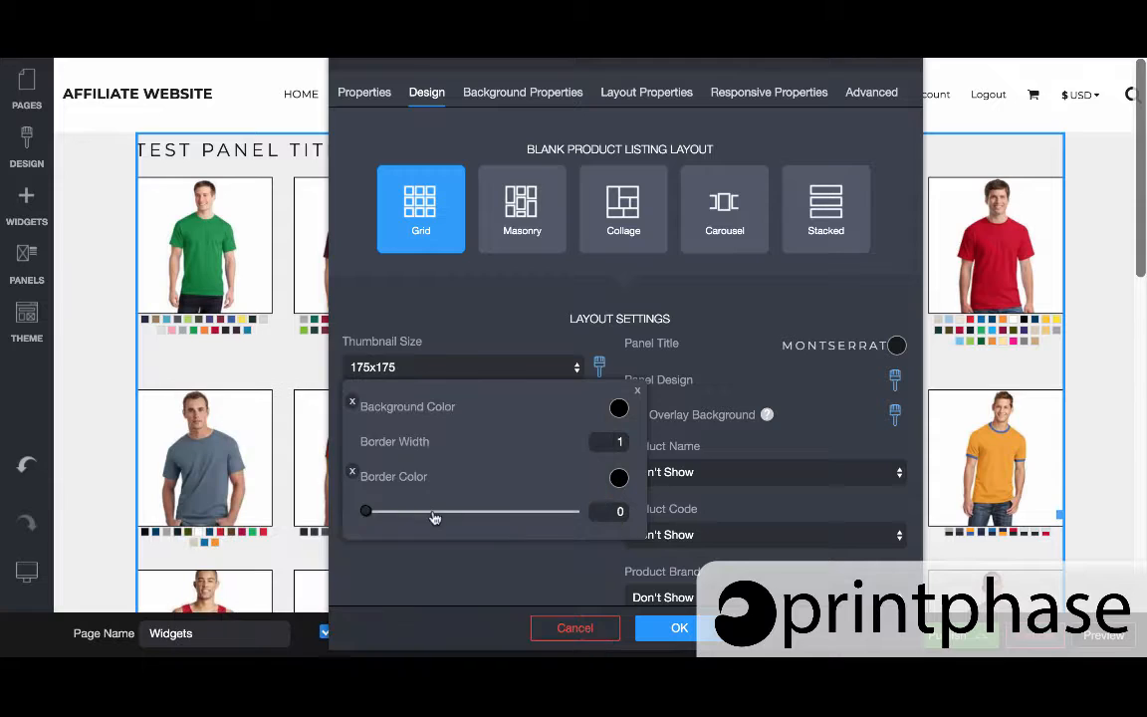
left_click_drag(362, 512, 393, 515)
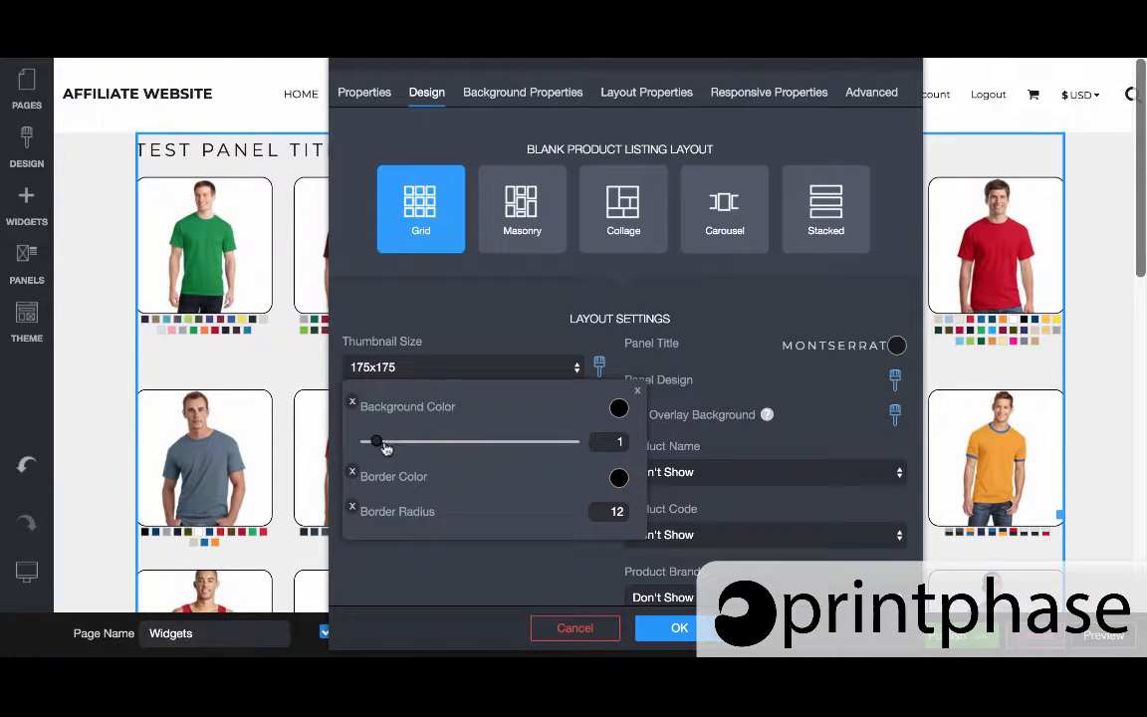
left_click_drag(378, 444, 384, 446)
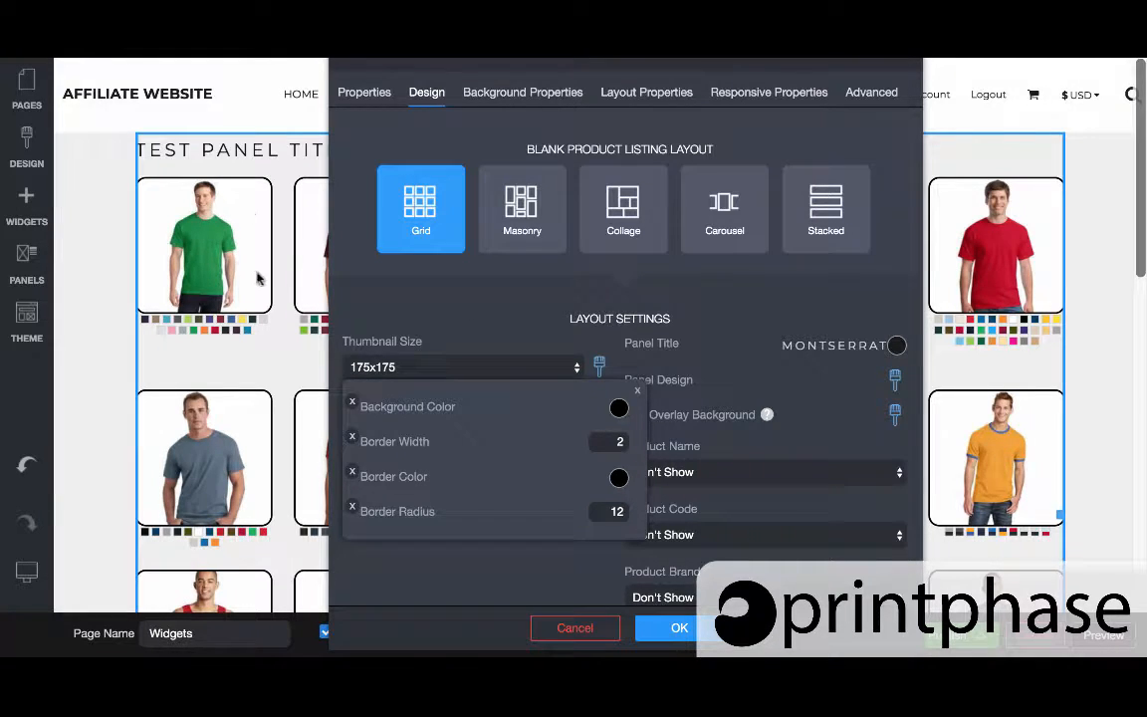
left_click(252, 310)
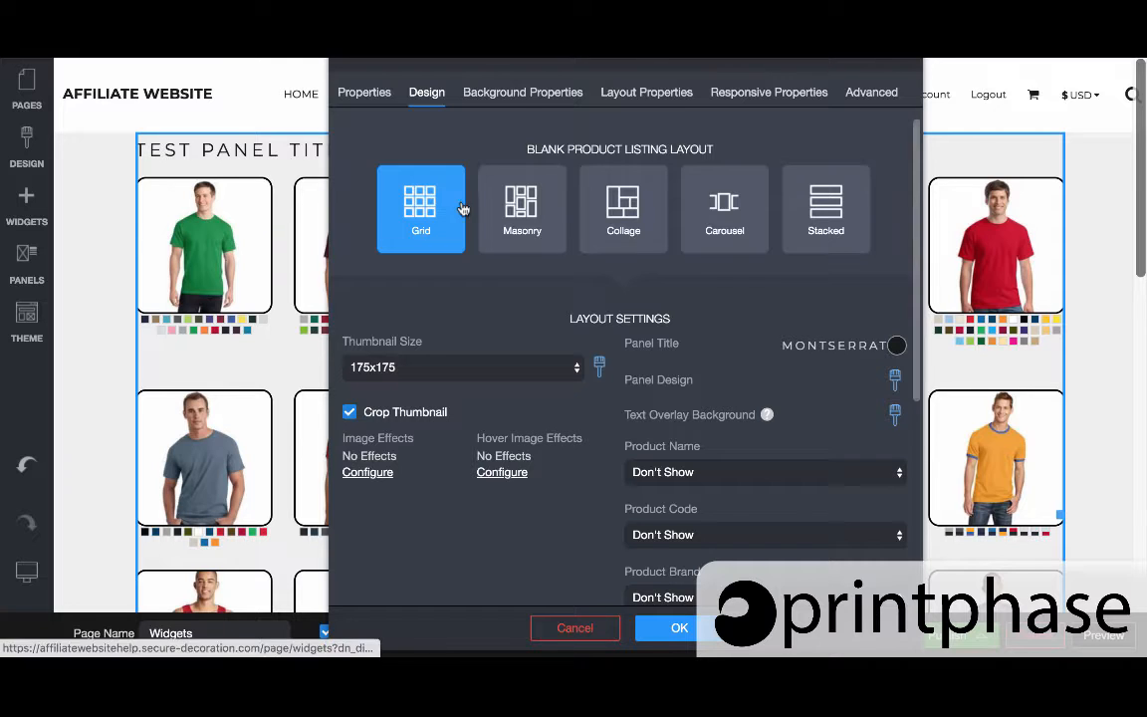
Step: Try a black background color for the panel design, and set it to fully transparent White
left_click(894, 379)
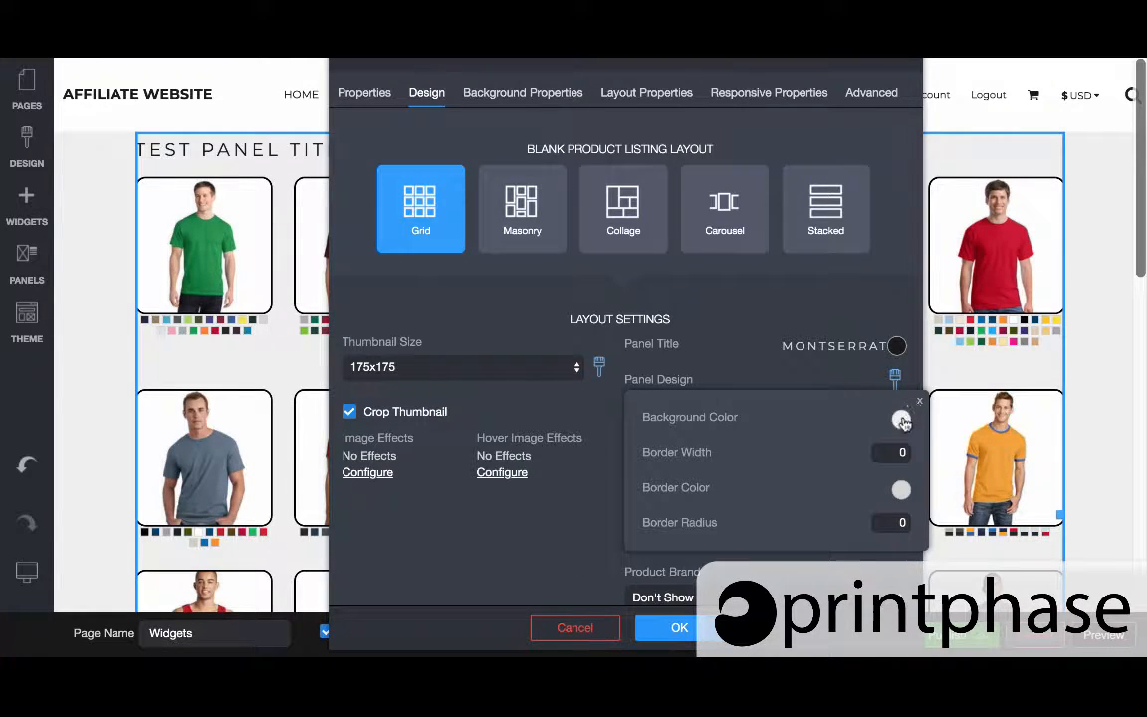
left_click(901, 420)
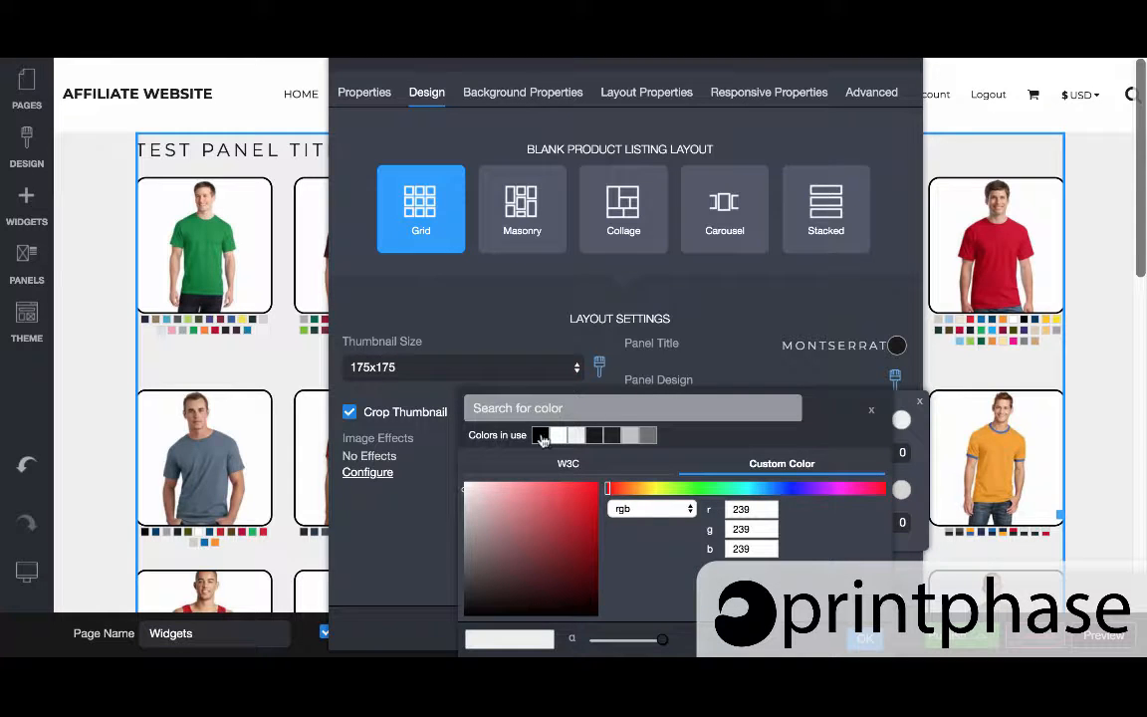
left_click(540, 436)
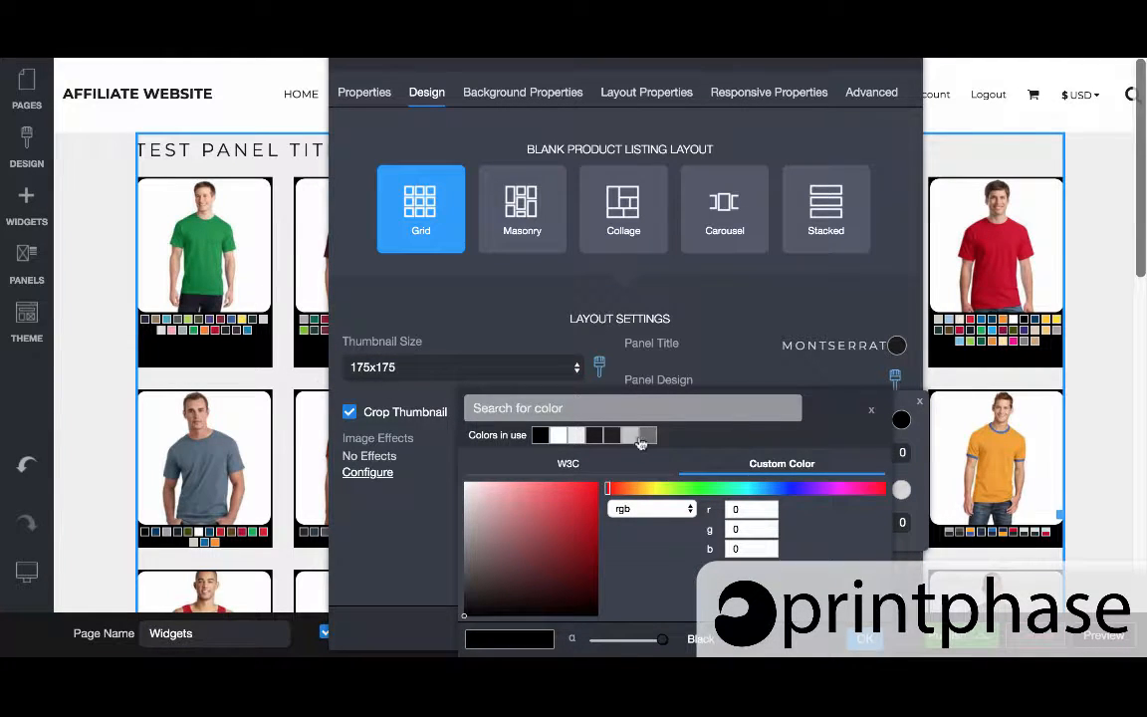
left_click(559, 436)
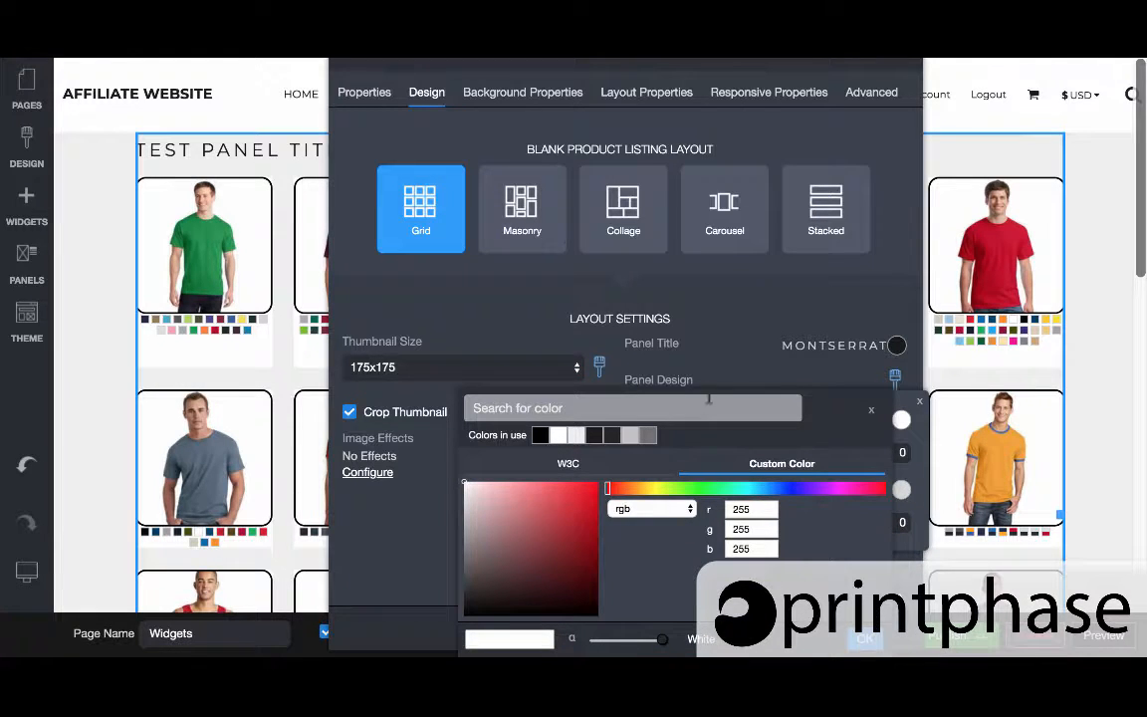
left_click_drag(849, 392, 845, 240)
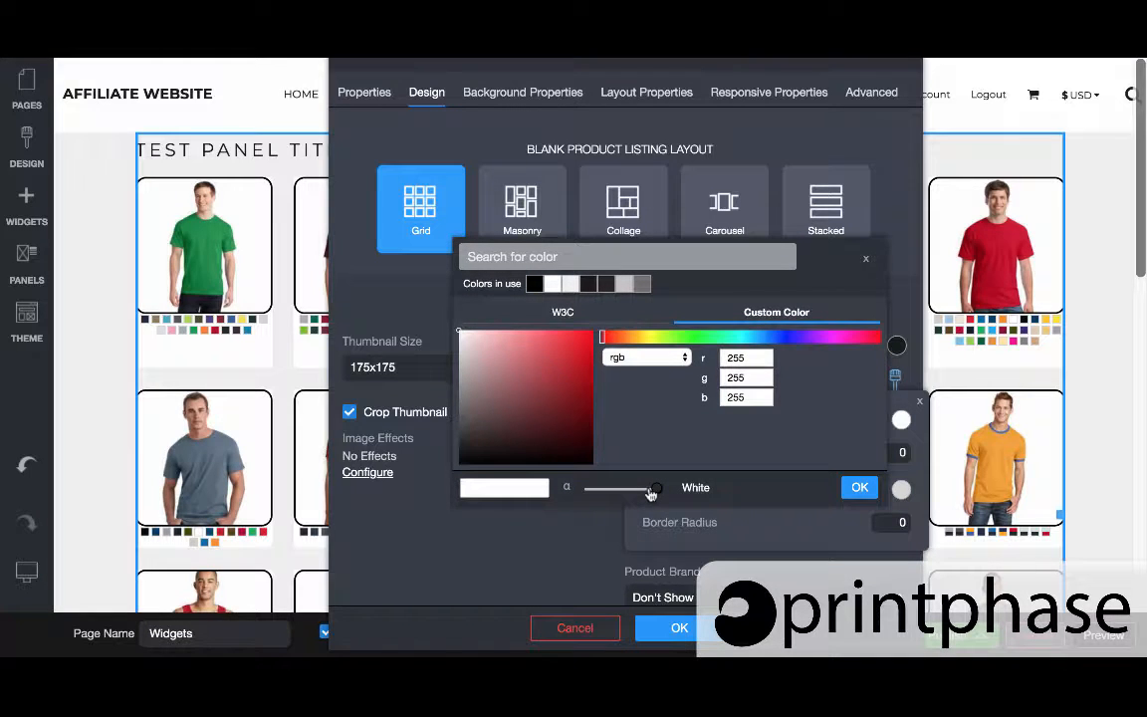
left_click_drag(650, 495, 538, 487)
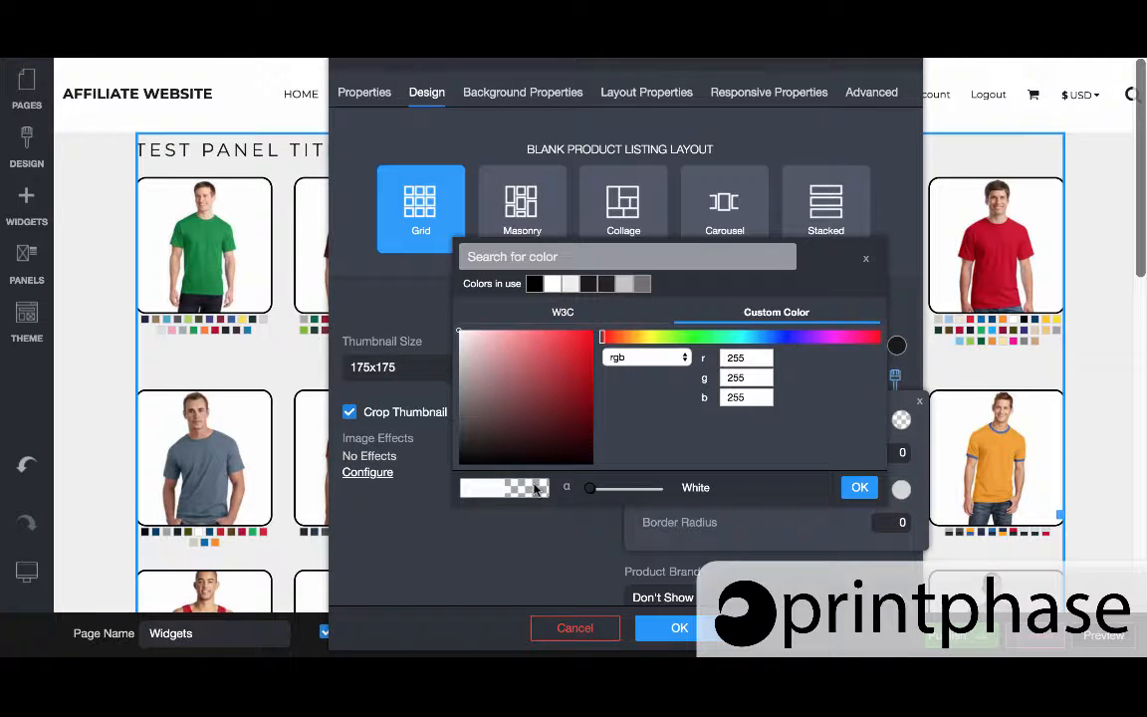
left_click(859, 489)
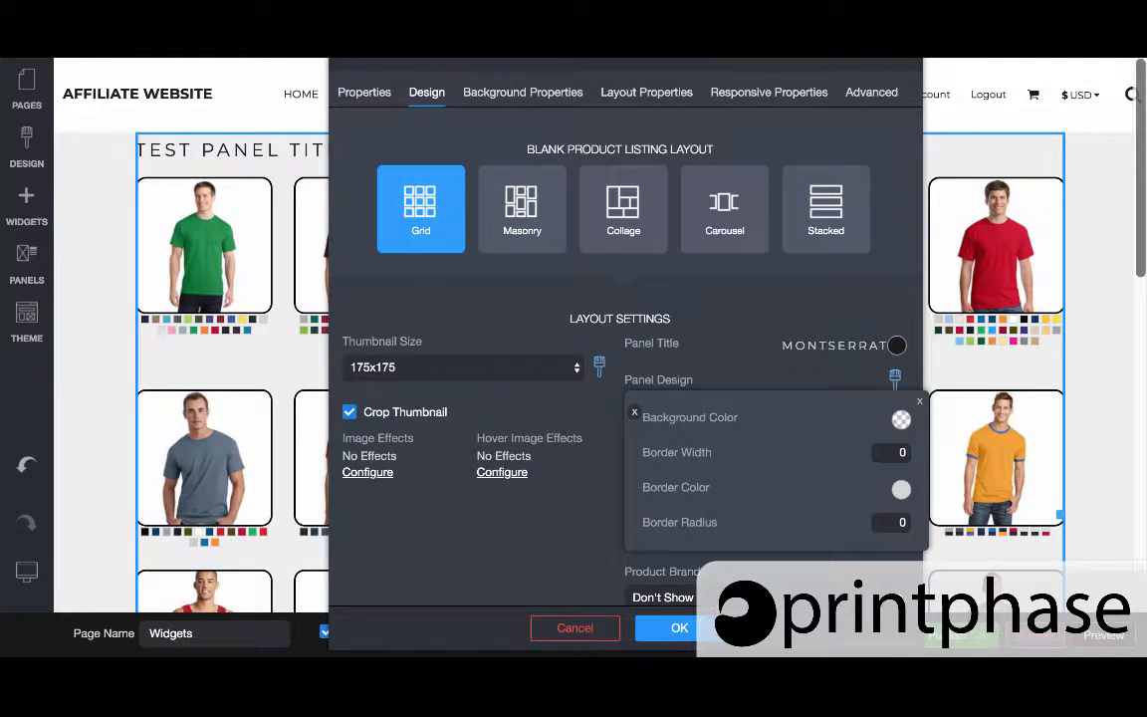
left_click(563, 533)
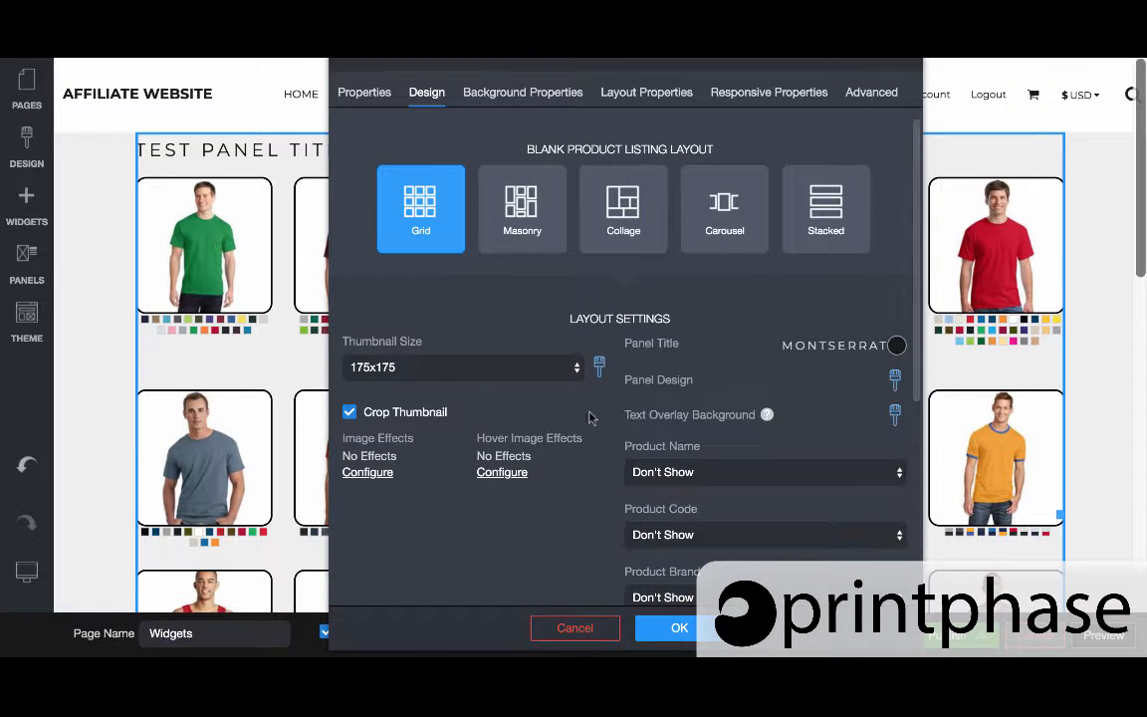
Step: Make the thumbnail background color and border color fully transparent in the thumbnail styling options
left_click(599, 368)
left_click(619, 407)
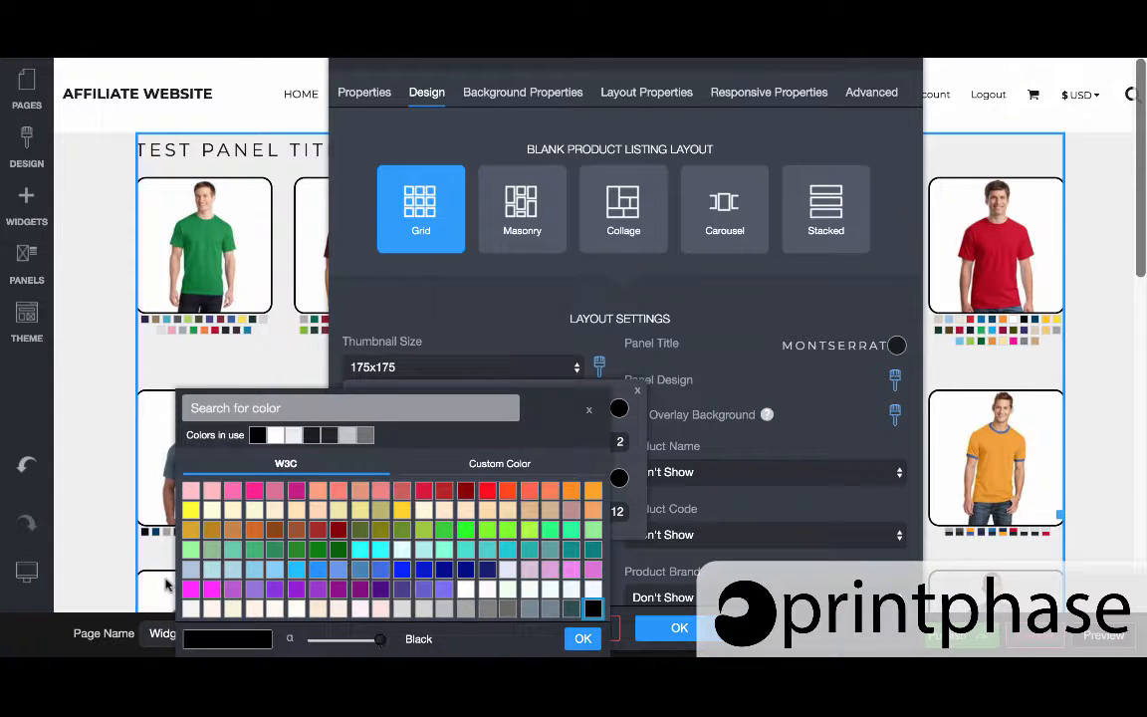
left_click_drag(384, 643, 311, 640)
left_click(583, 639)
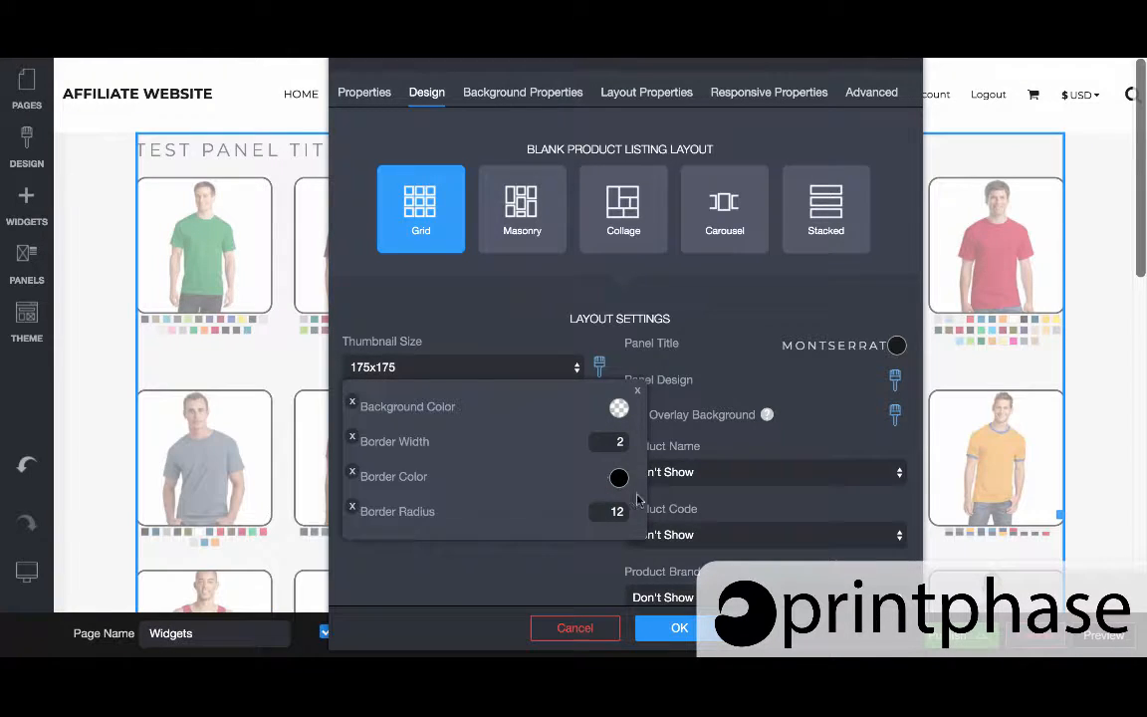
left_click(618, 478)
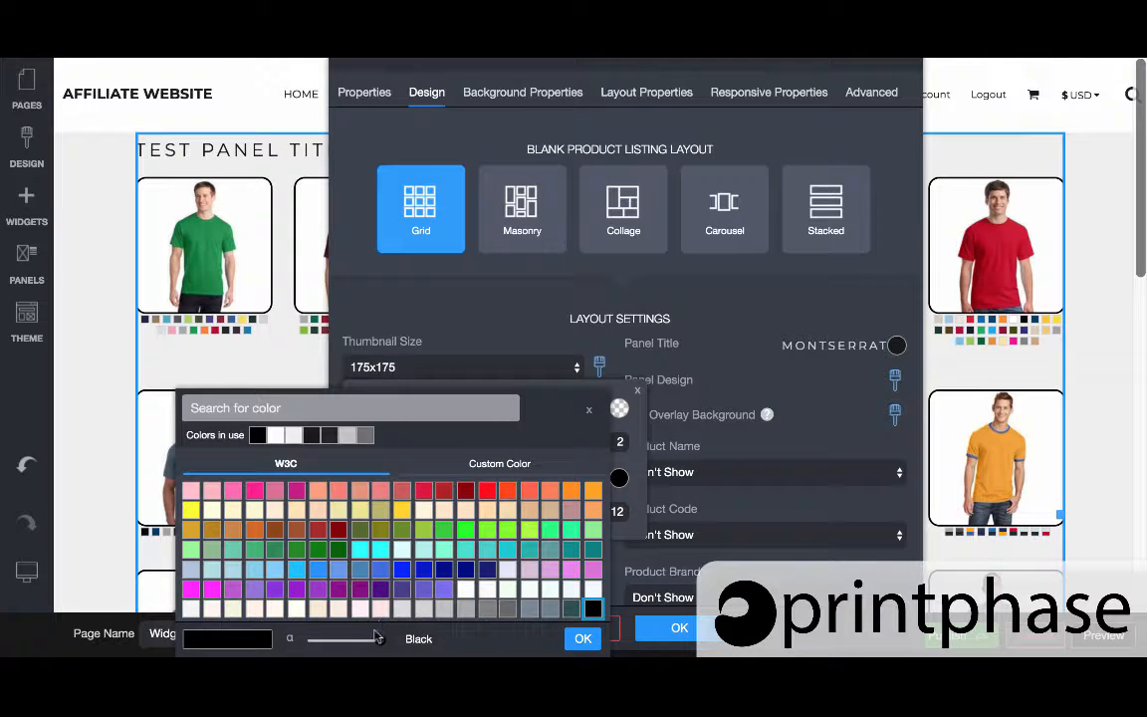
left_click_drag(378, 646, 312, 640)
left_click(583, 640)
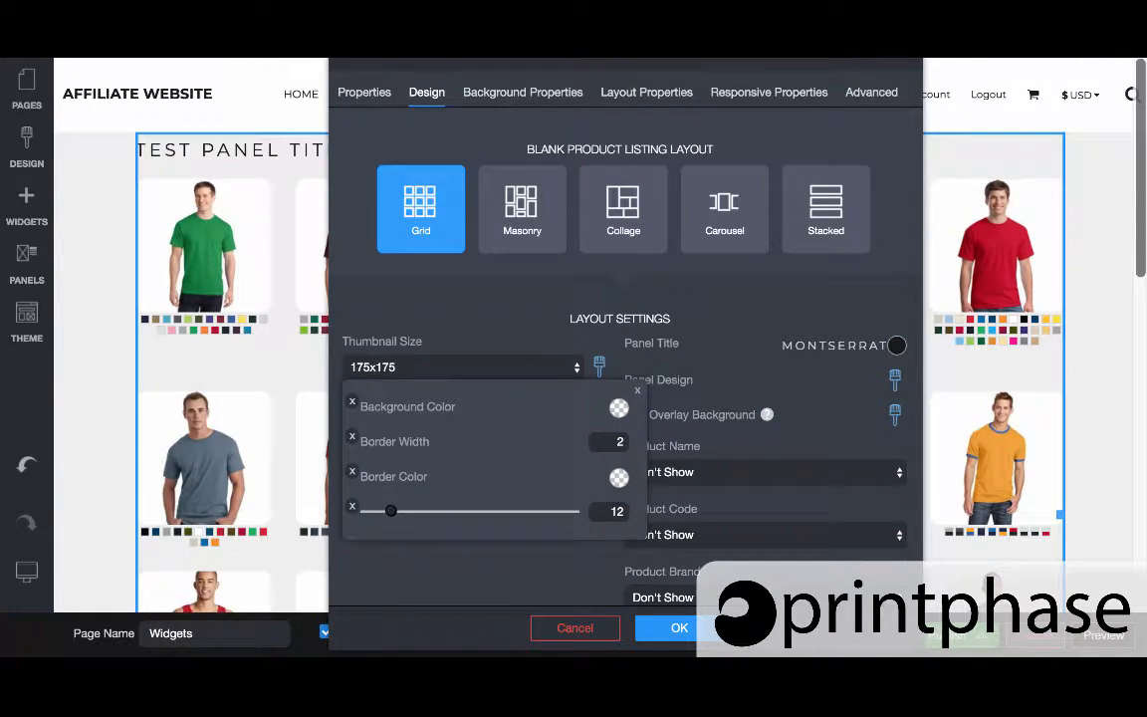
Step: Set both the thumbnail border radius and border width to 0
double_click(616, 512)
type("0")
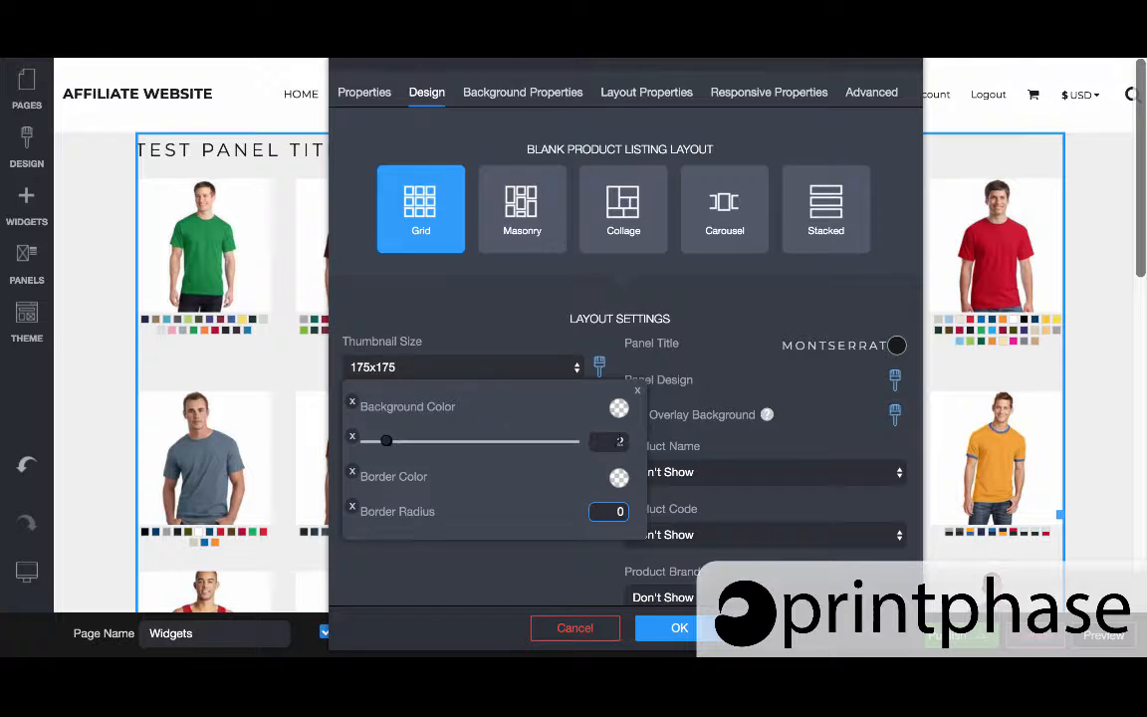
double_click(617, 441)
type("0")
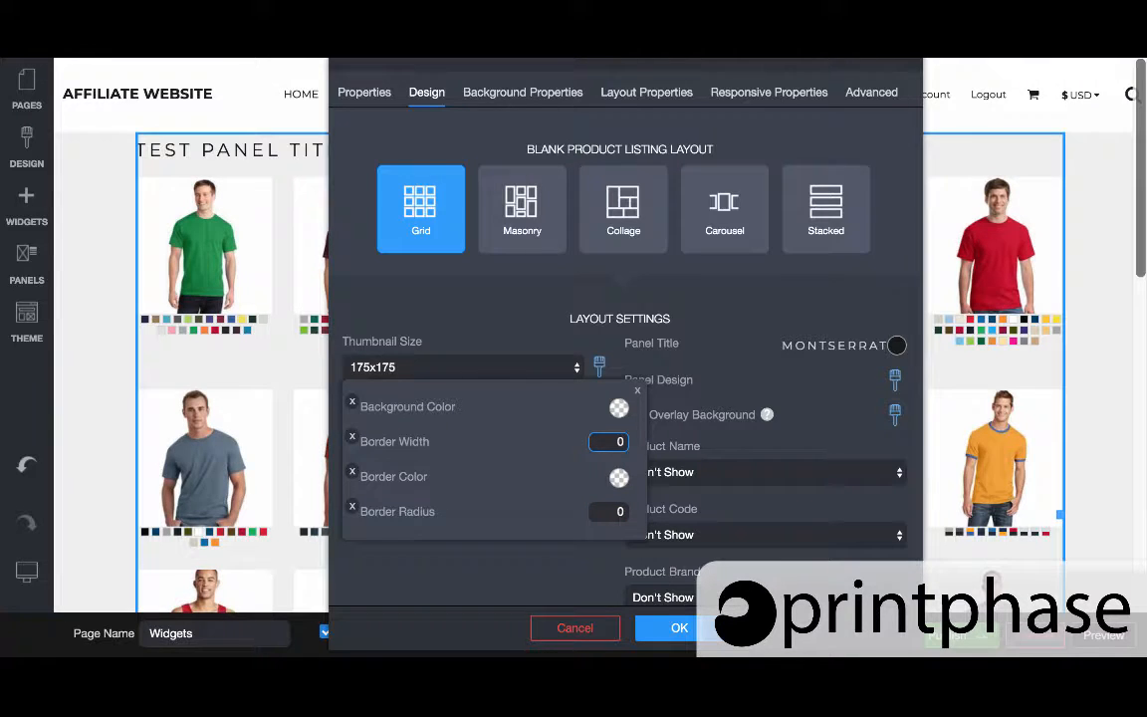
left_click(677, 629)
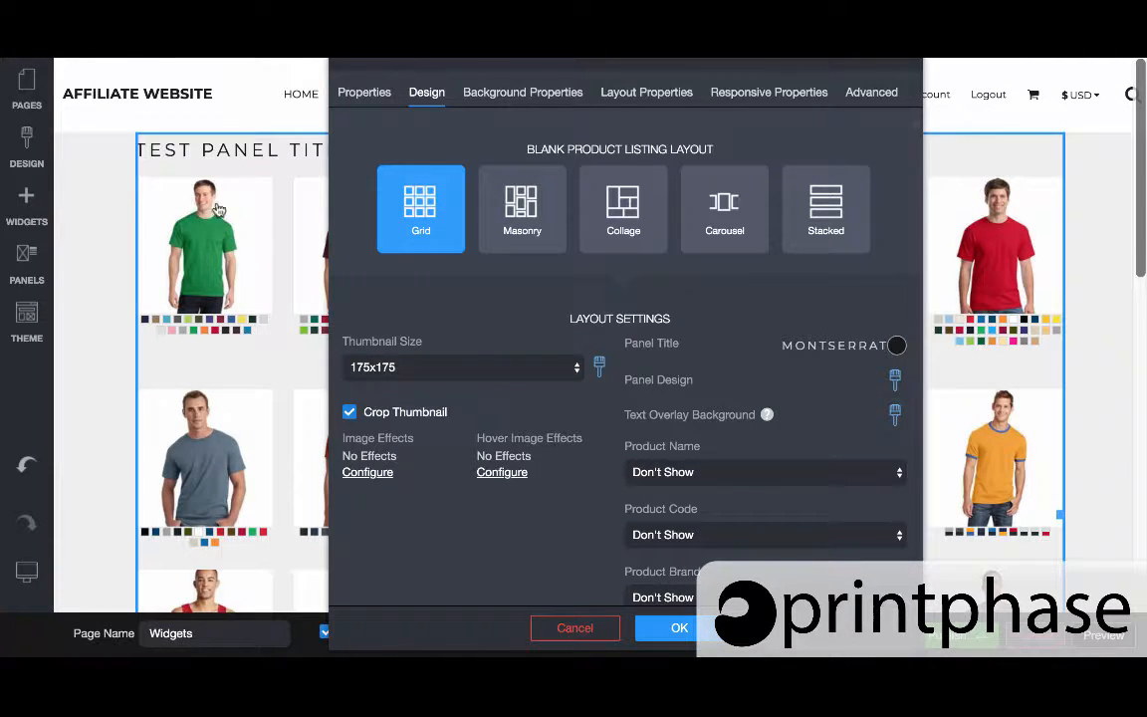
Step: Set the product name to Show Above and turn off wrapping on multiple lines in its text styling
left_click(767, 476)
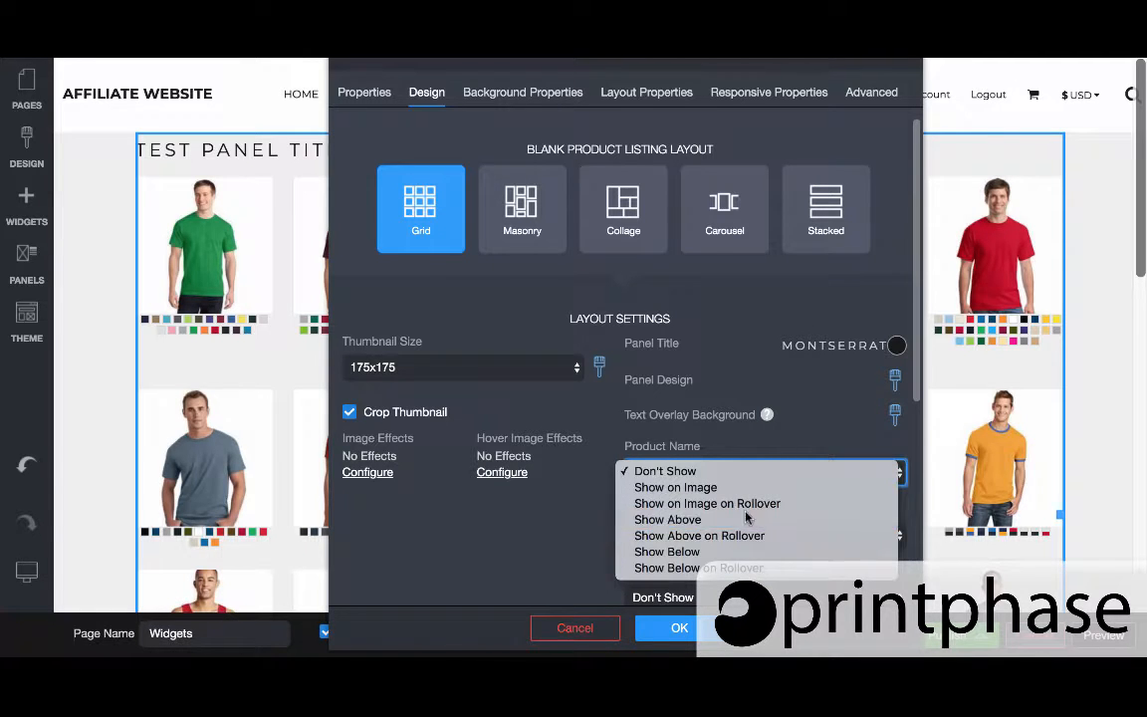
left_click(747, 518)
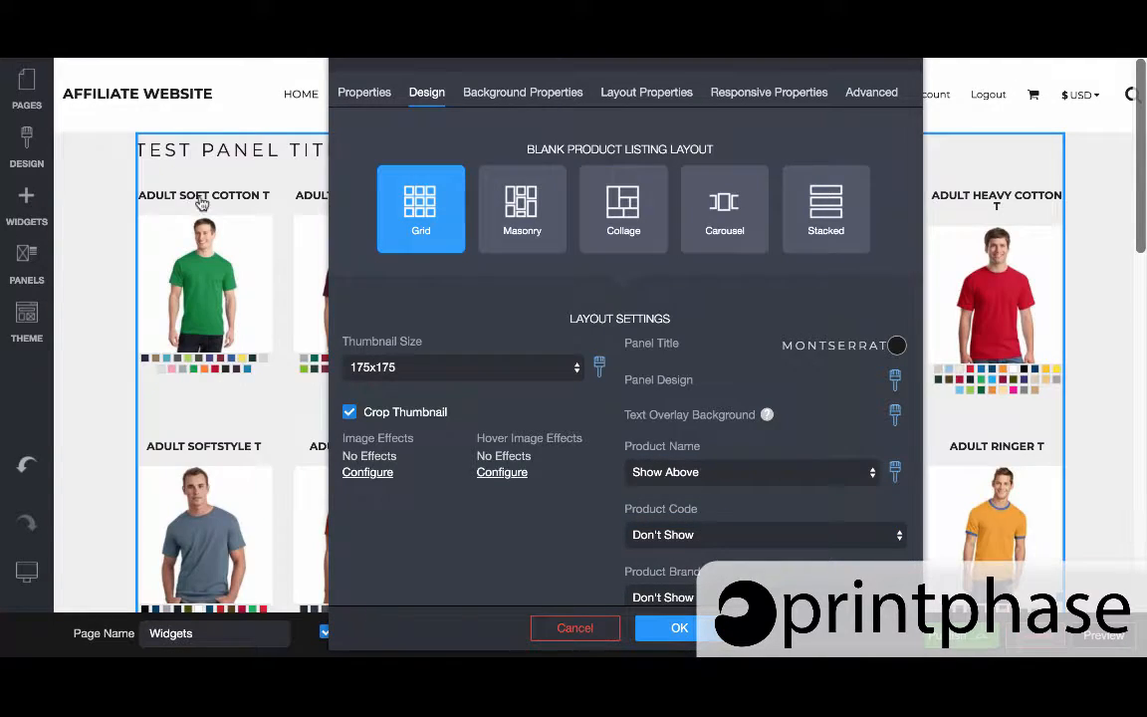
left_click(894, 471)
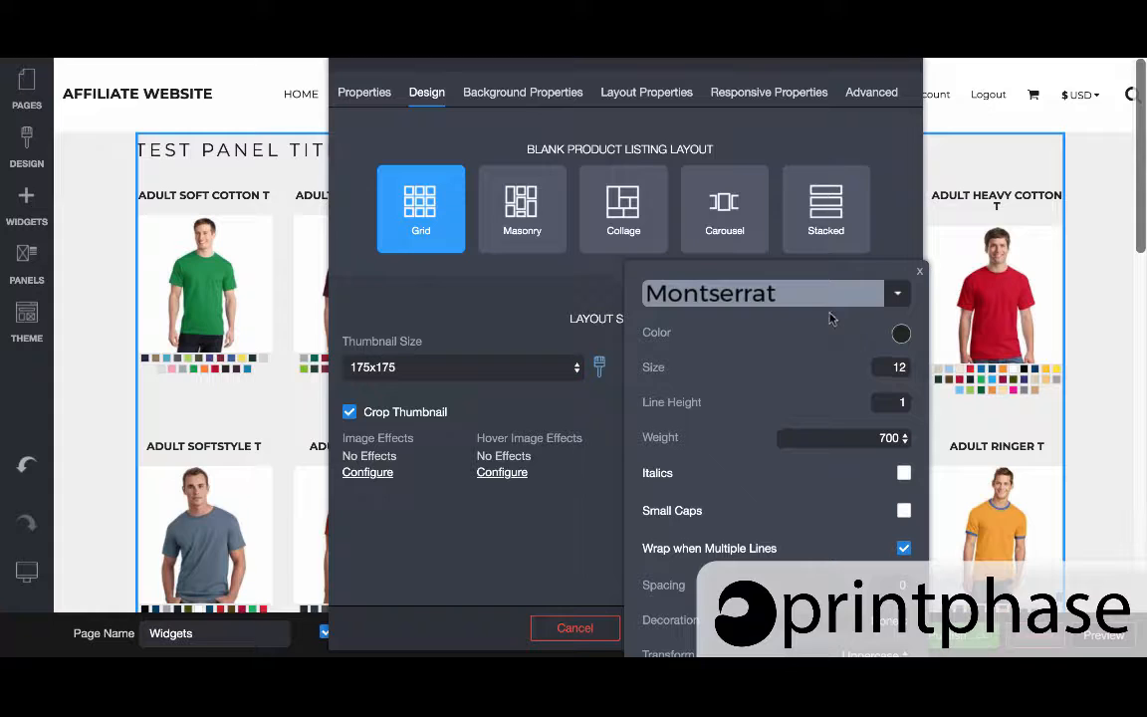
mouse_move(889, 367)
left_click(903, 550)
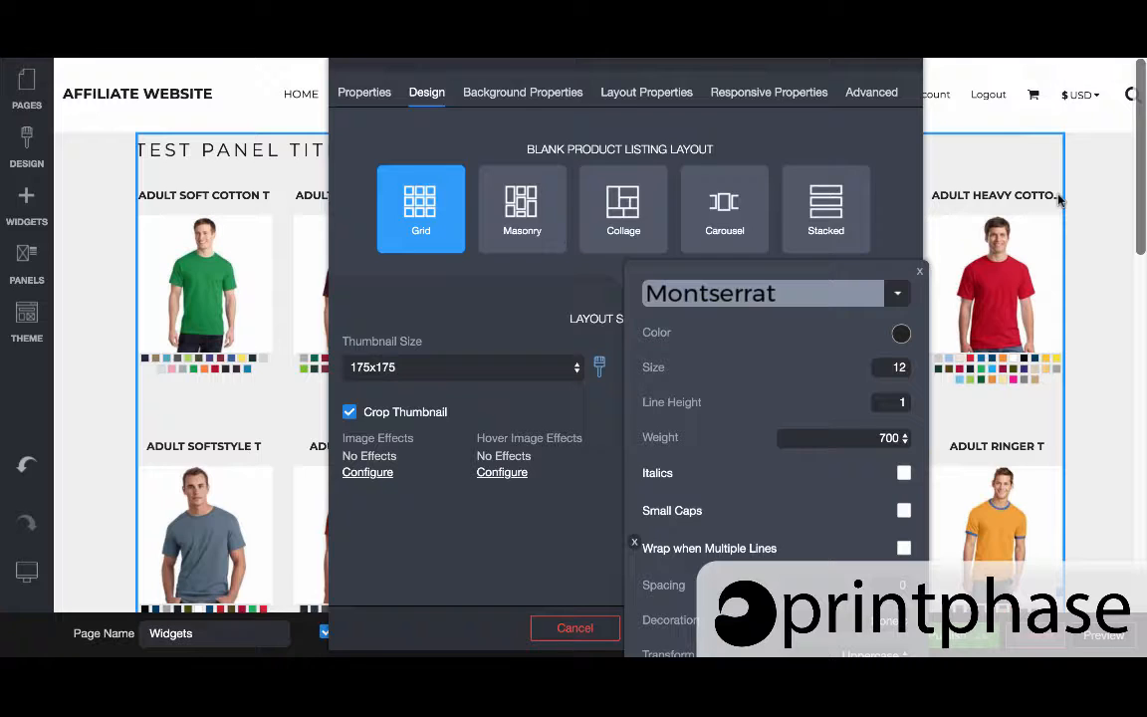
Step: Set the product name's font size to 10 and its letter spacing to -0.03
mouse_move(658, 371)
left_click_drag(659, 373, 654, 376)
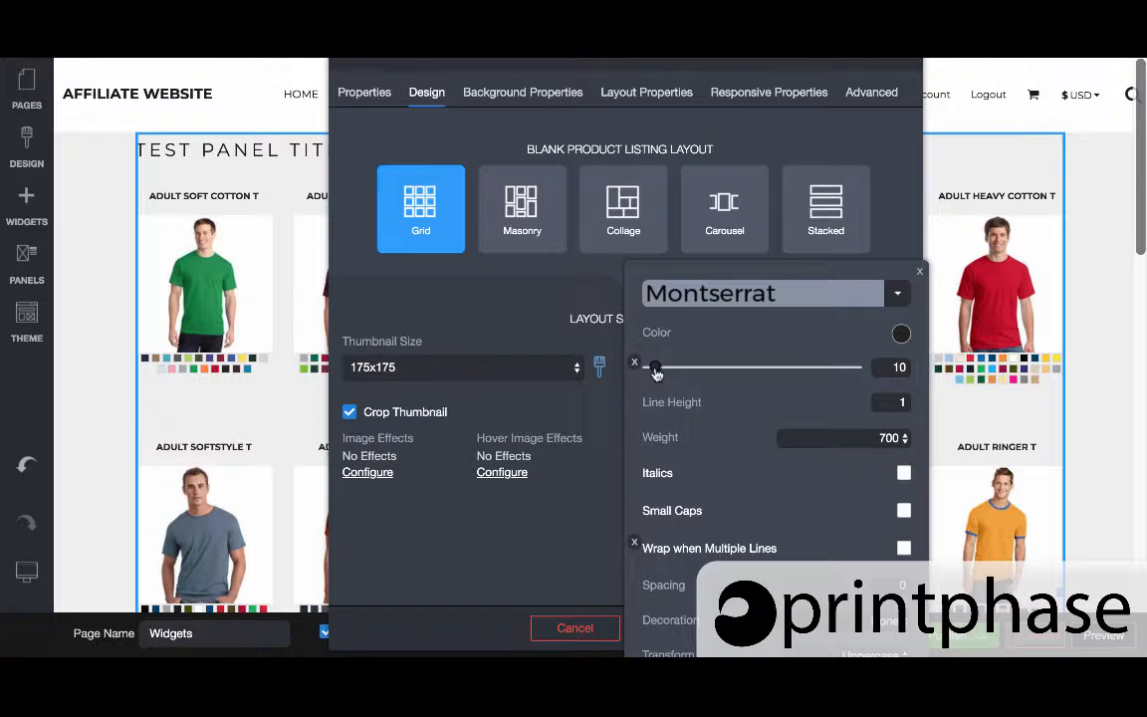
mouse_move(693, 590)
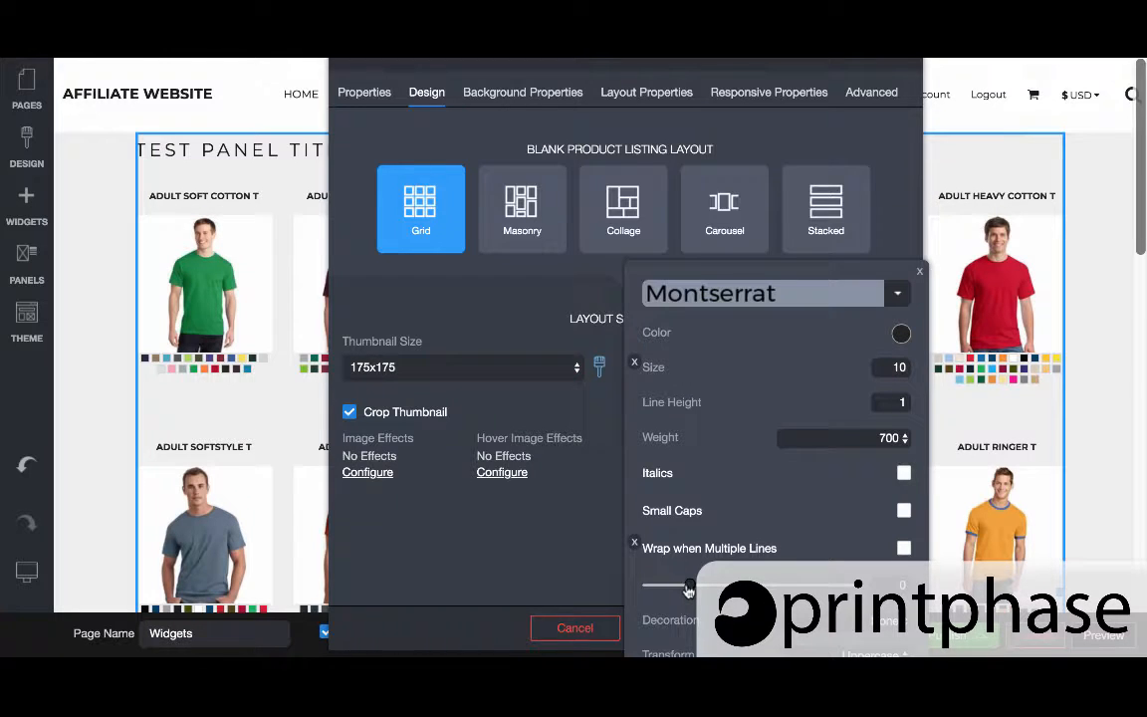
left_click_drag(687, 591, 678, 591)
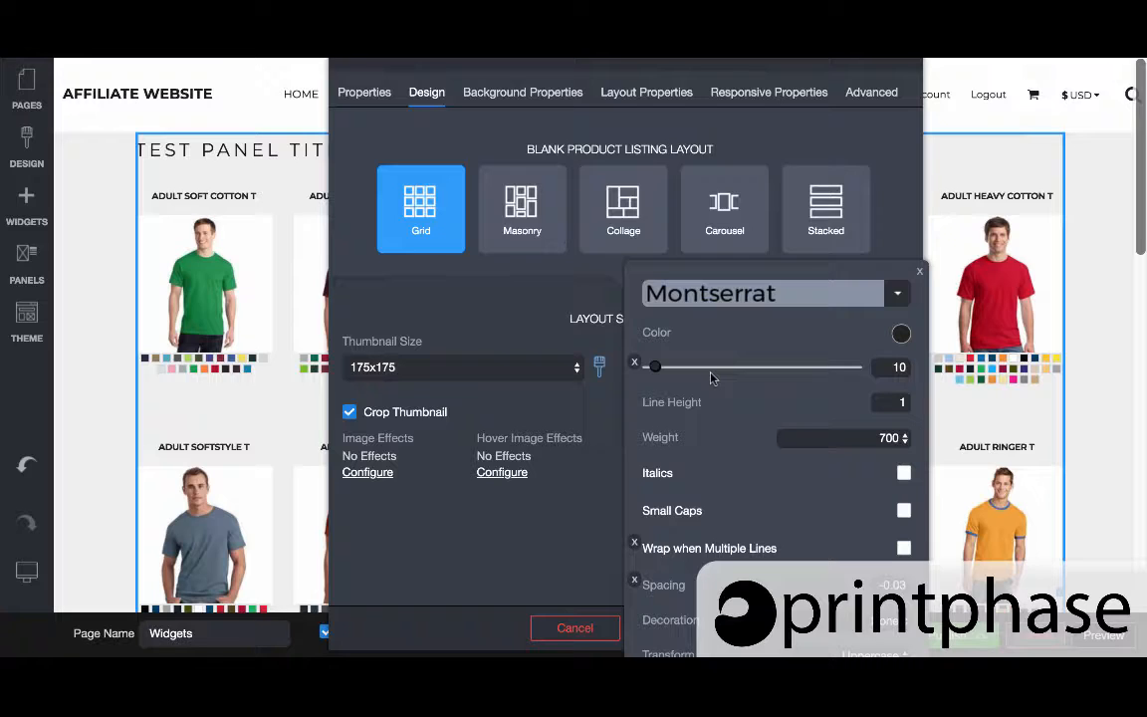
Step: Keep the product name's decoration at None and set its text transform to None
left_click_drag(797, 272, 779, 94)
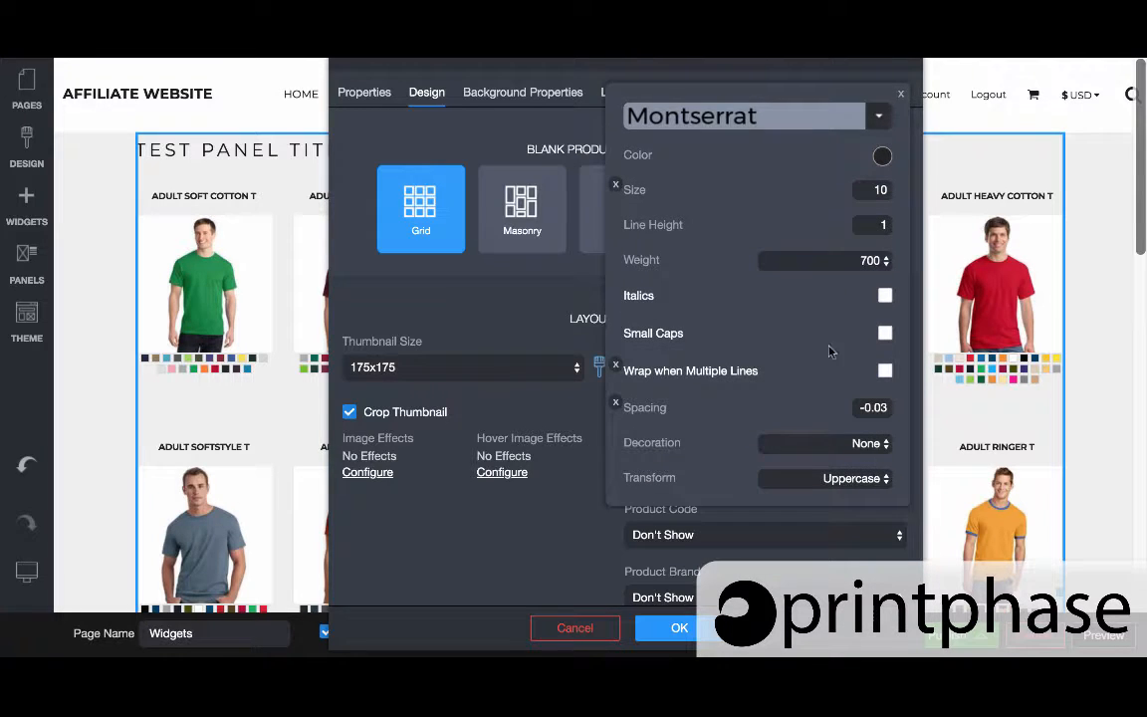
left_click(814, 453)
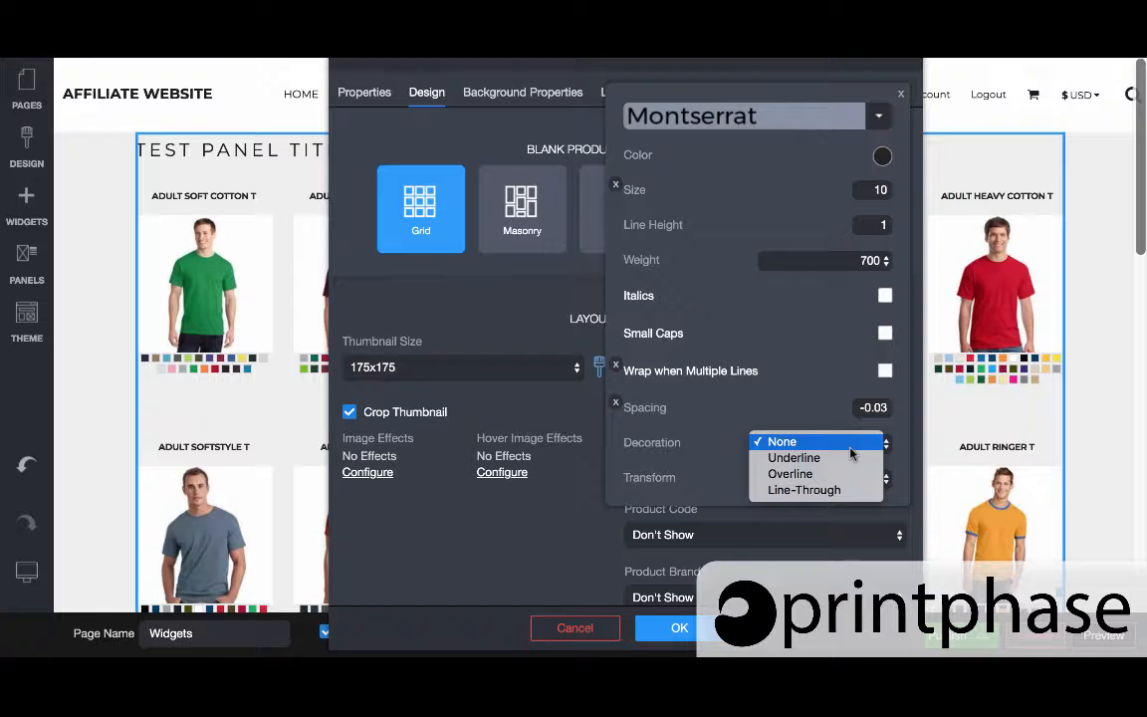
left_click(796, 441)
left_click(842, 479)
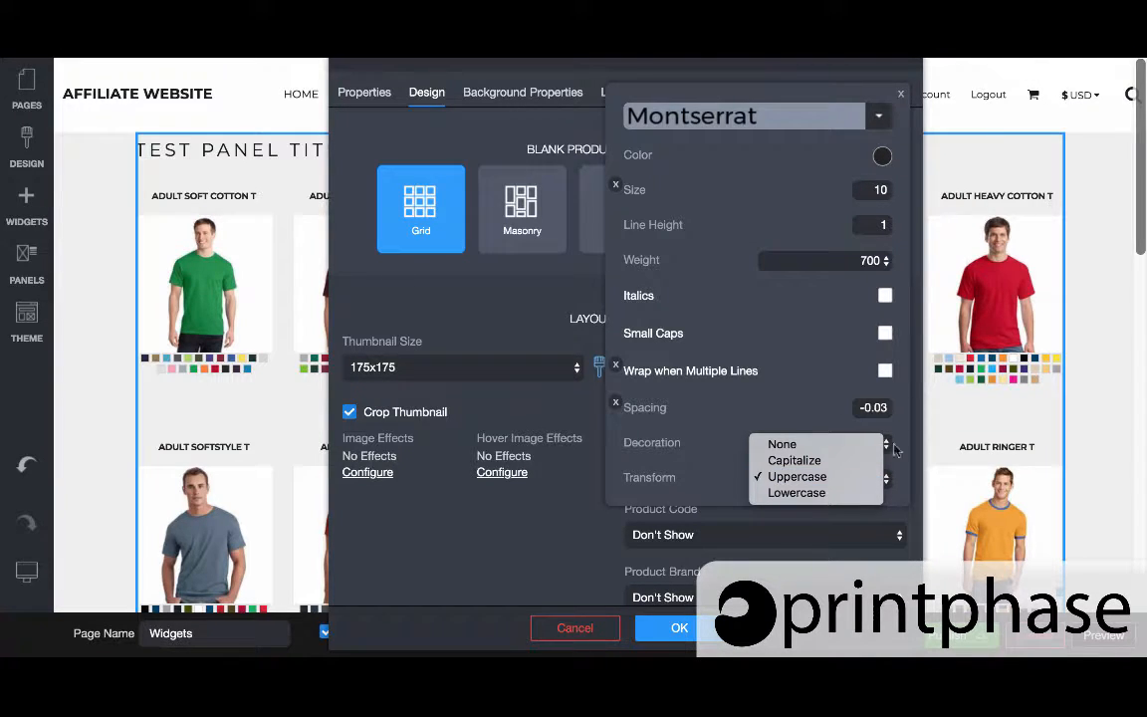
left_click(841, 446)
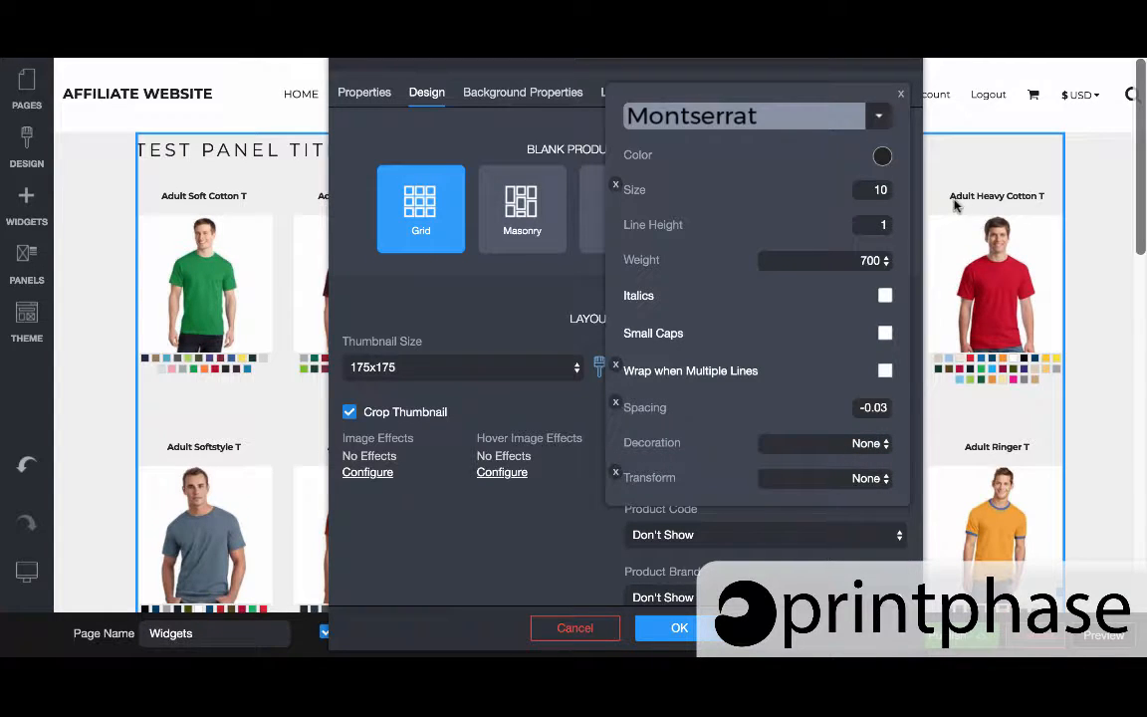
left_click(900, 93)
Step: Set the product code to Show on Image on Rollover and check its text styling options
scroll(844, 570, "down", 2)
scroll(844, 570, "down", 1)
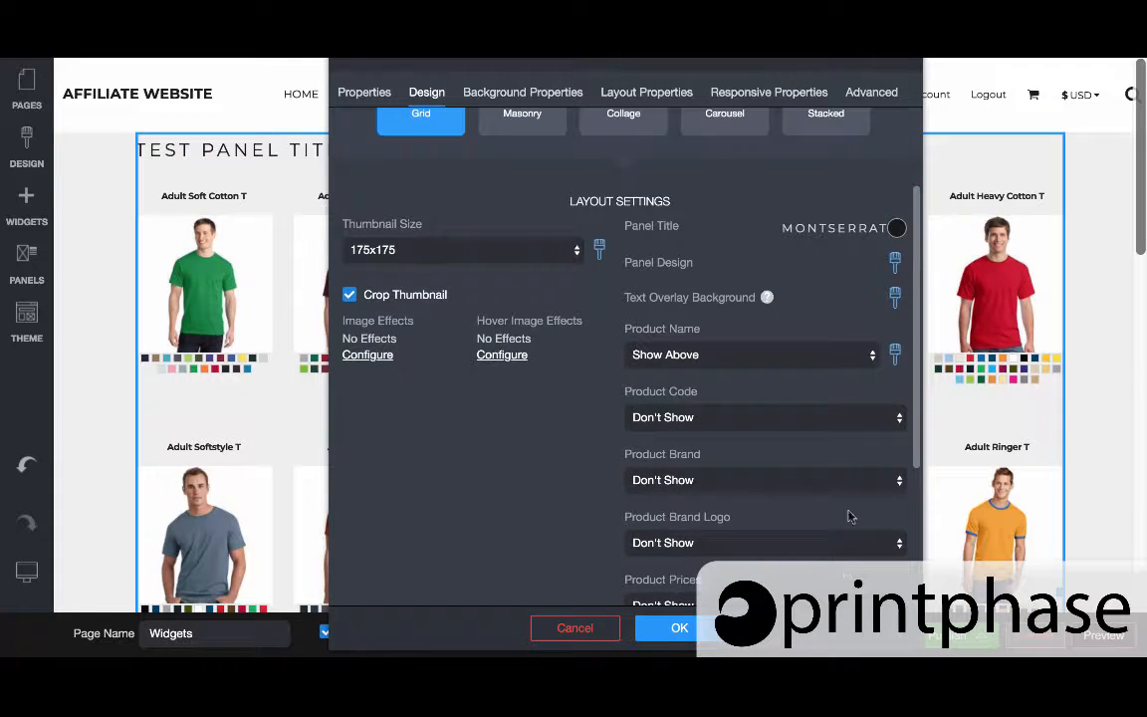
left_click(853, 420)
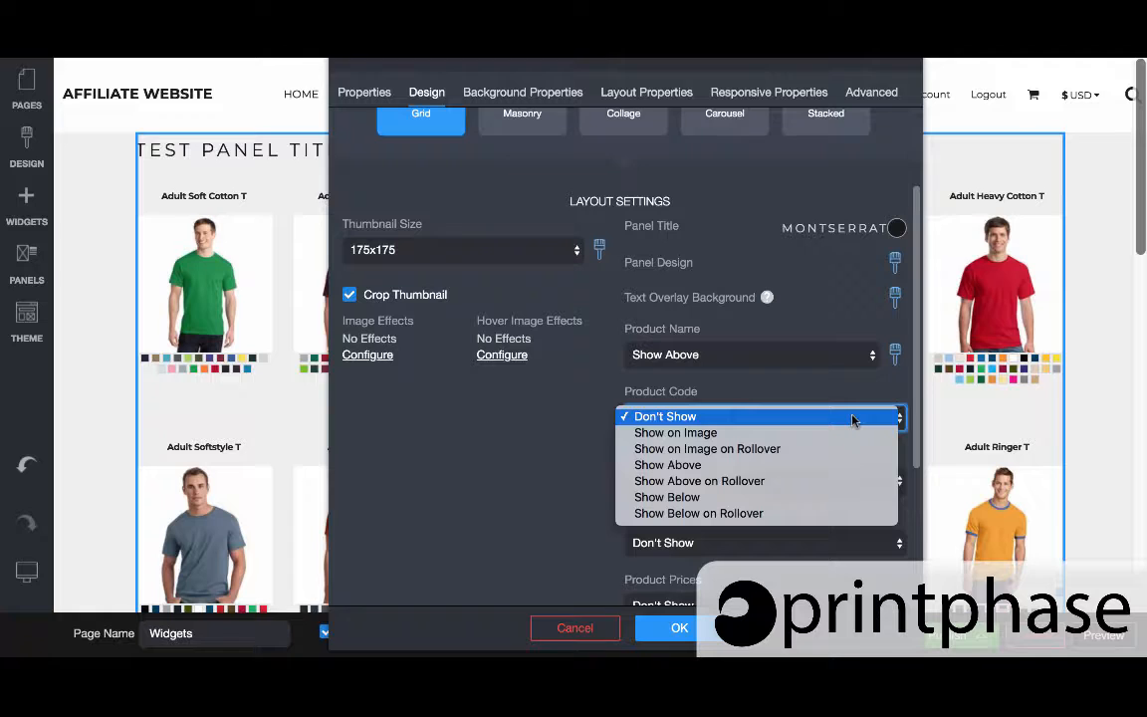
left_click(788, 449)
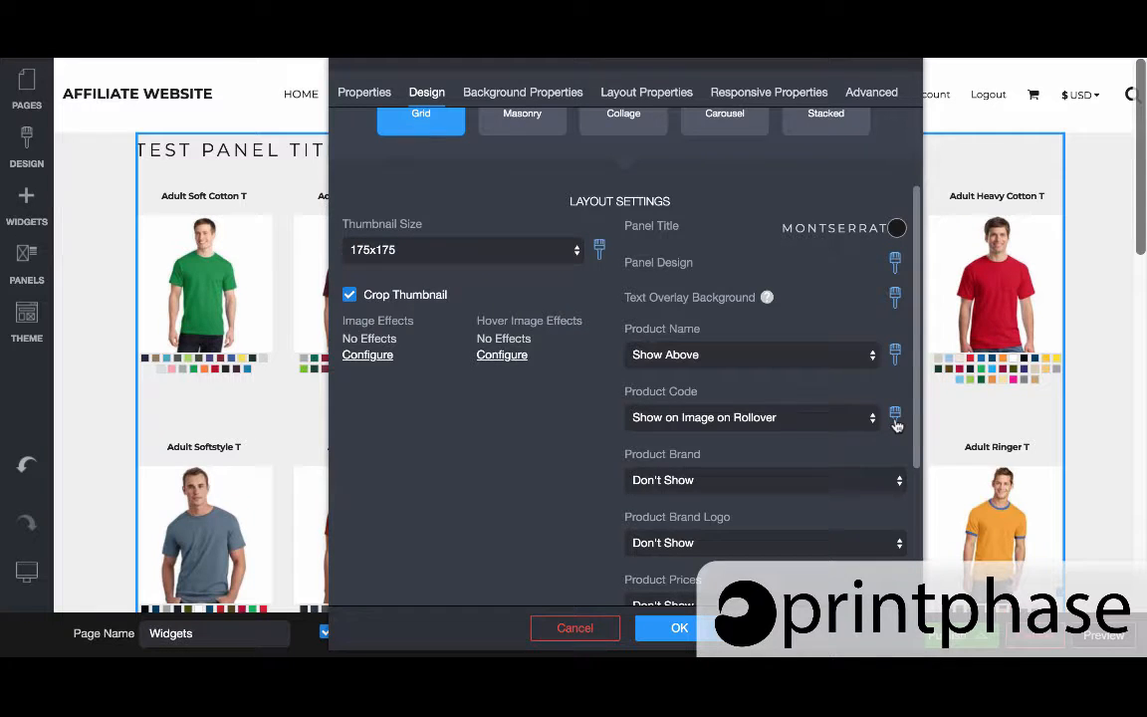
left_click(895, 418)
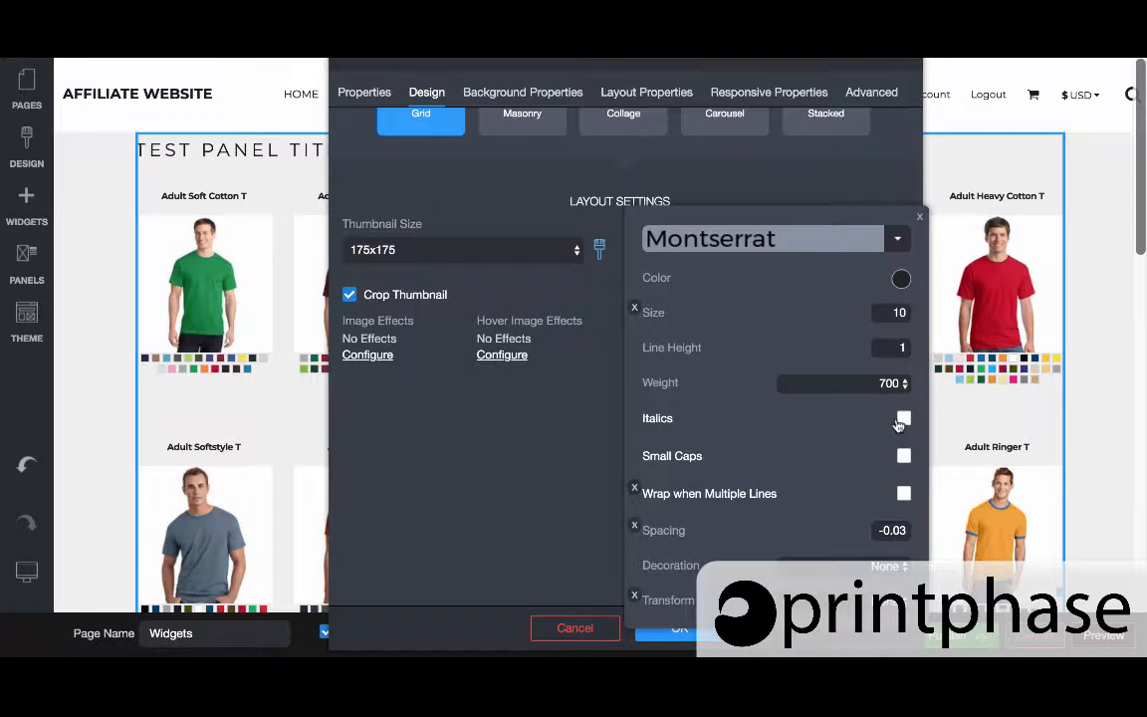
left_click(512, 461)
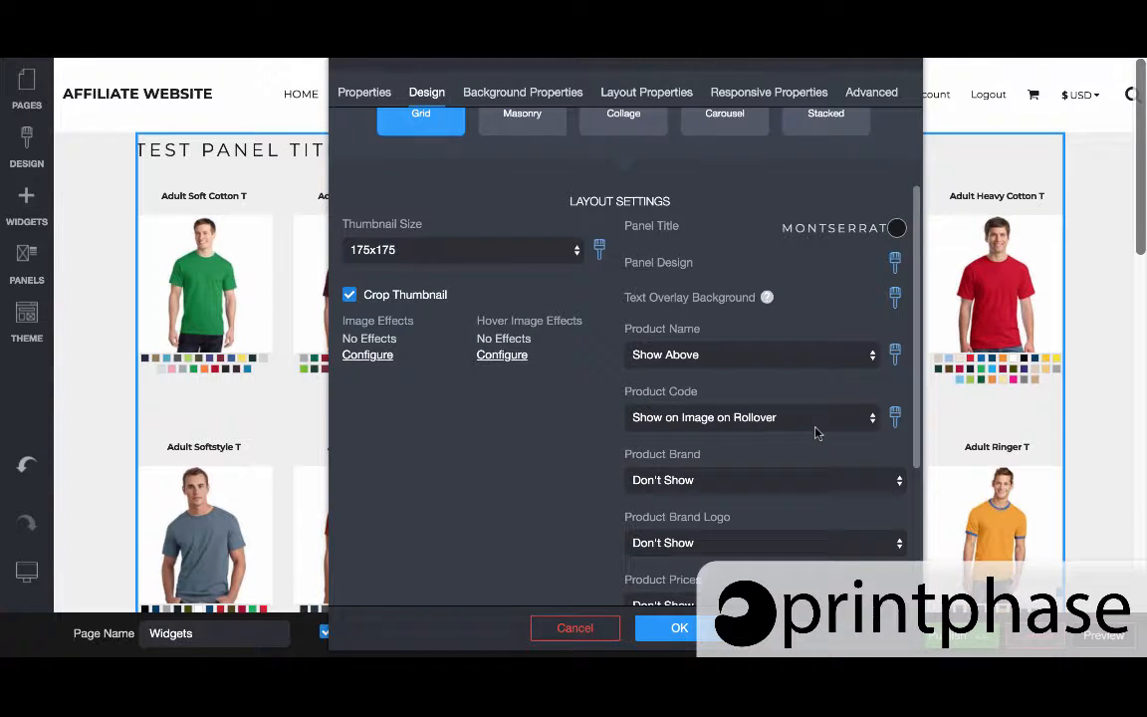
Step: Set the product brand logo to Show on Image
scroll(819, 450, "down", 3)
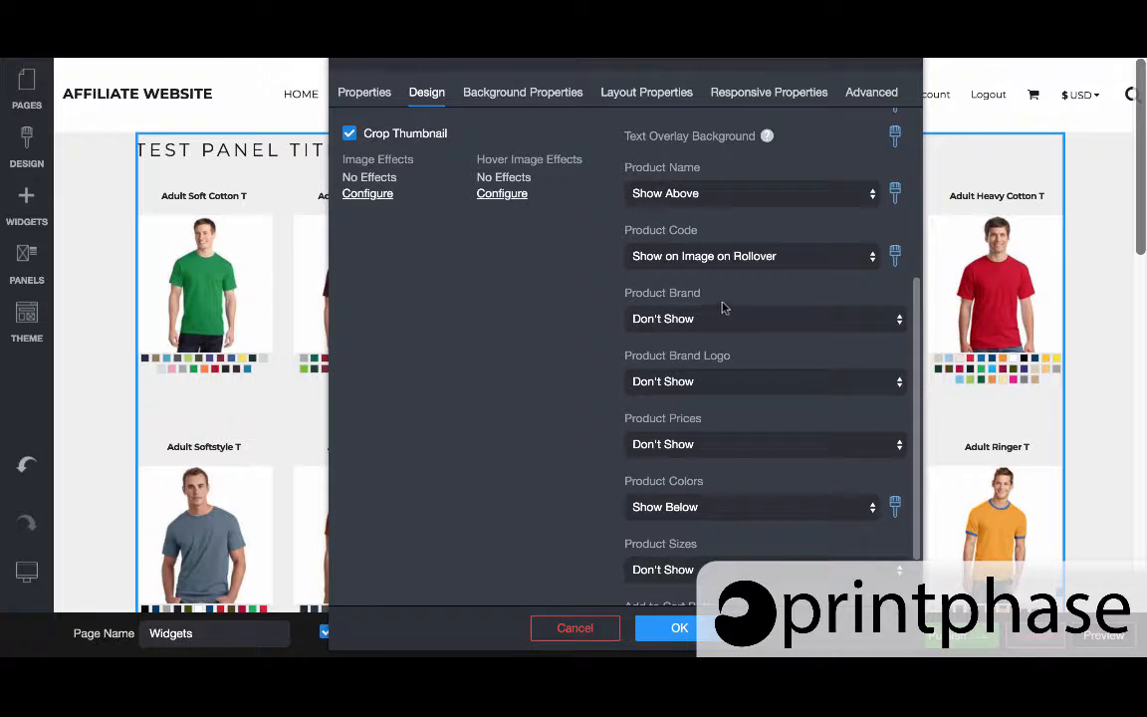
left_click(683, 380)
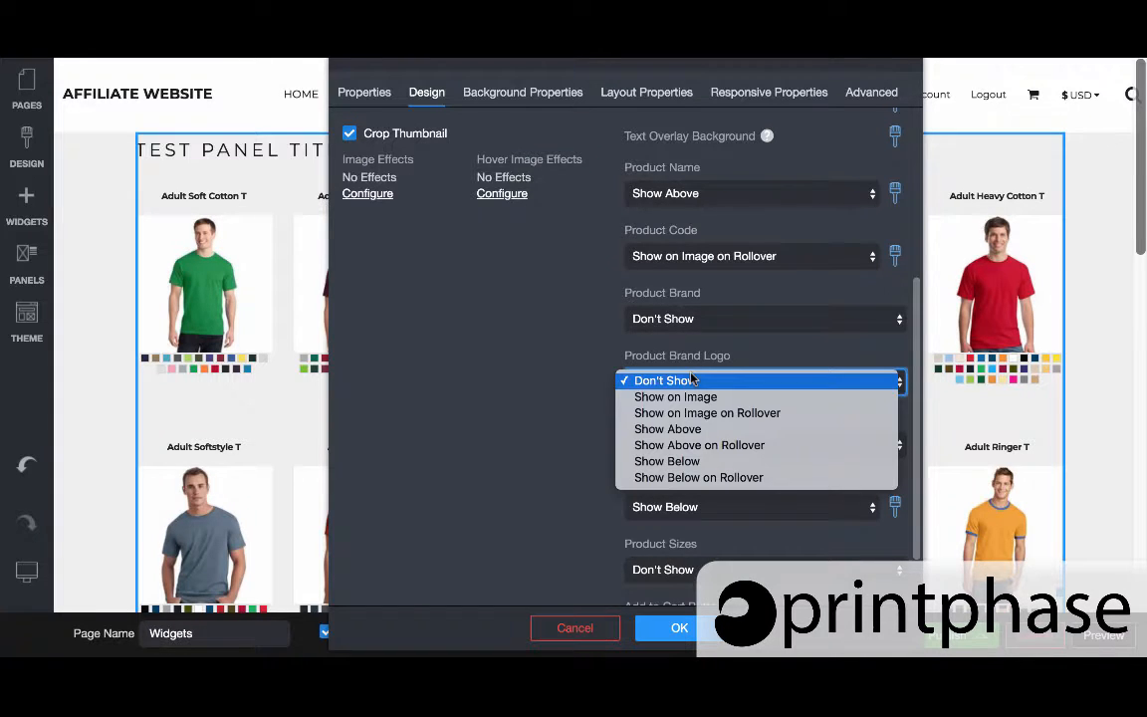
left_click(749, 396)
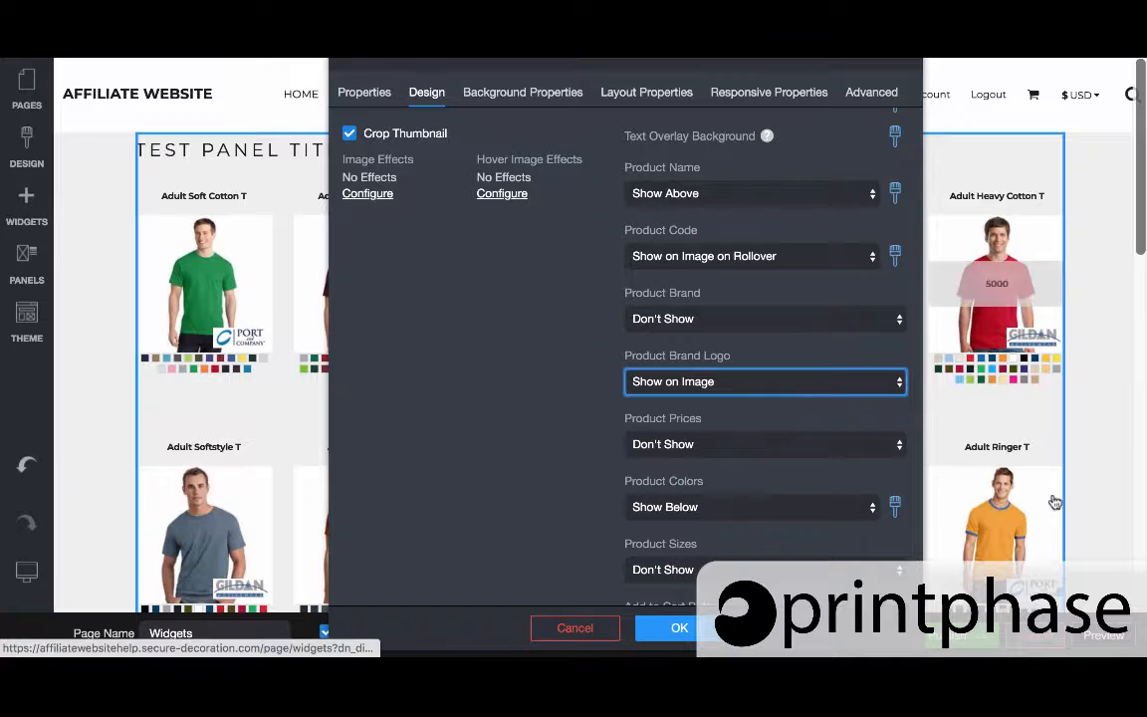
Step: Set the product prices to Show Below the thumbnails
scroll(1052, 498, "down", 1)
scroll(954, 496, "down", 1)
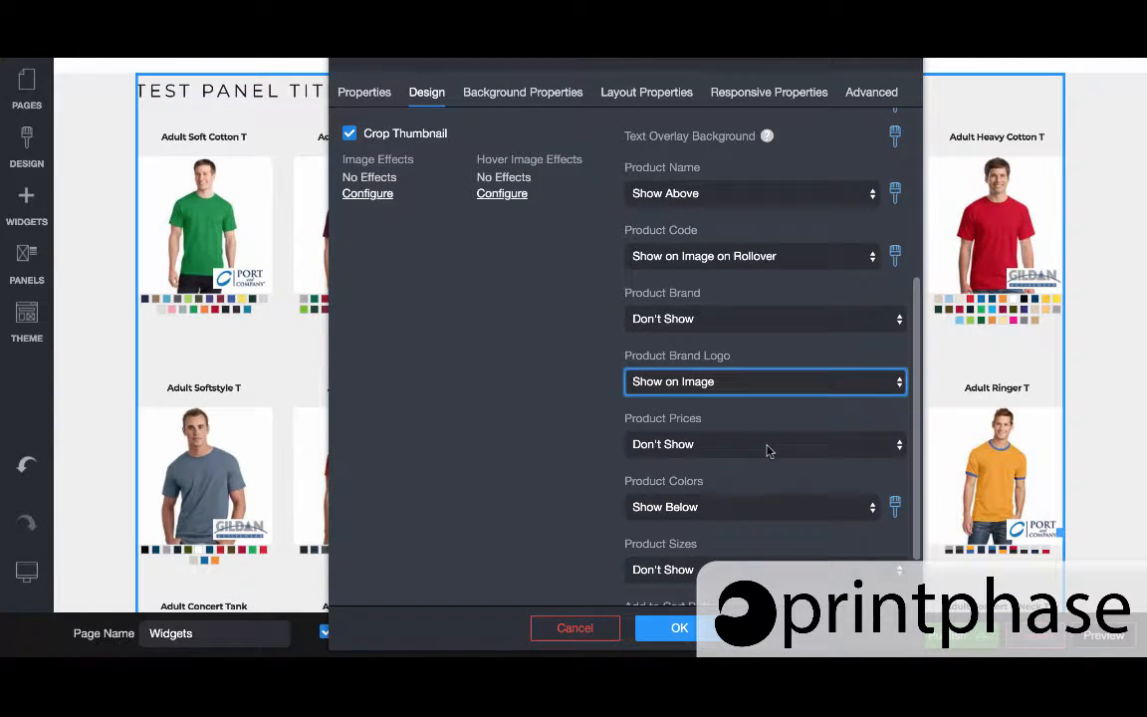
scroll(767, 451, "down", 1)
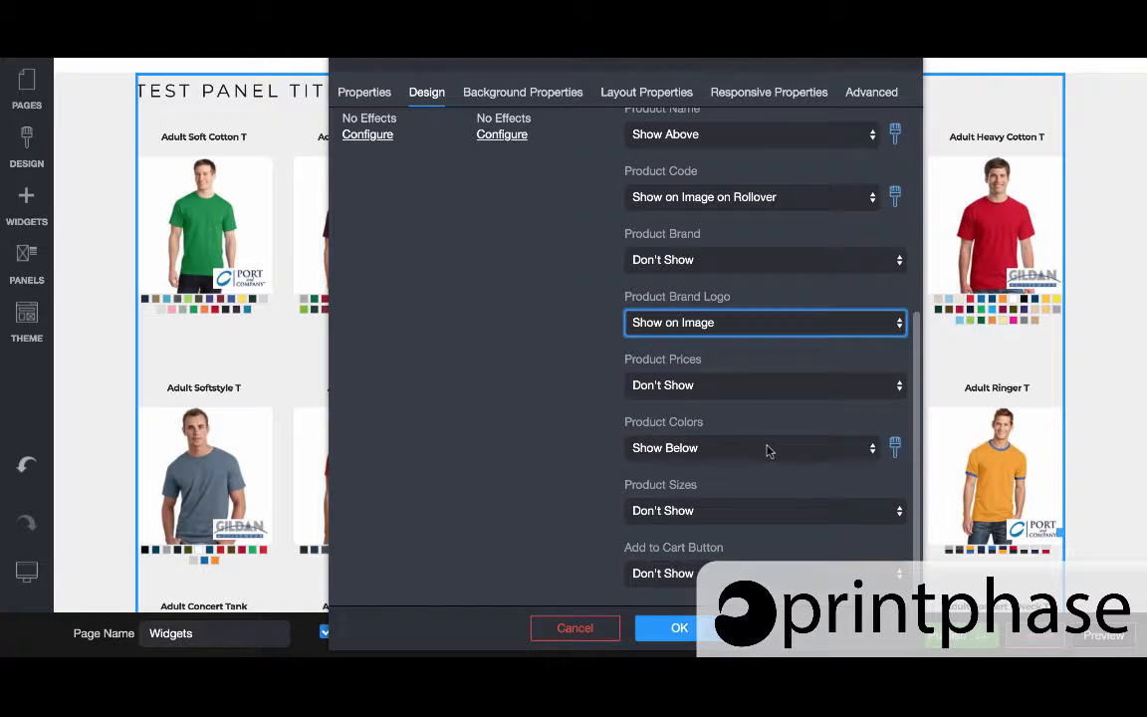
left_click(713, 388)
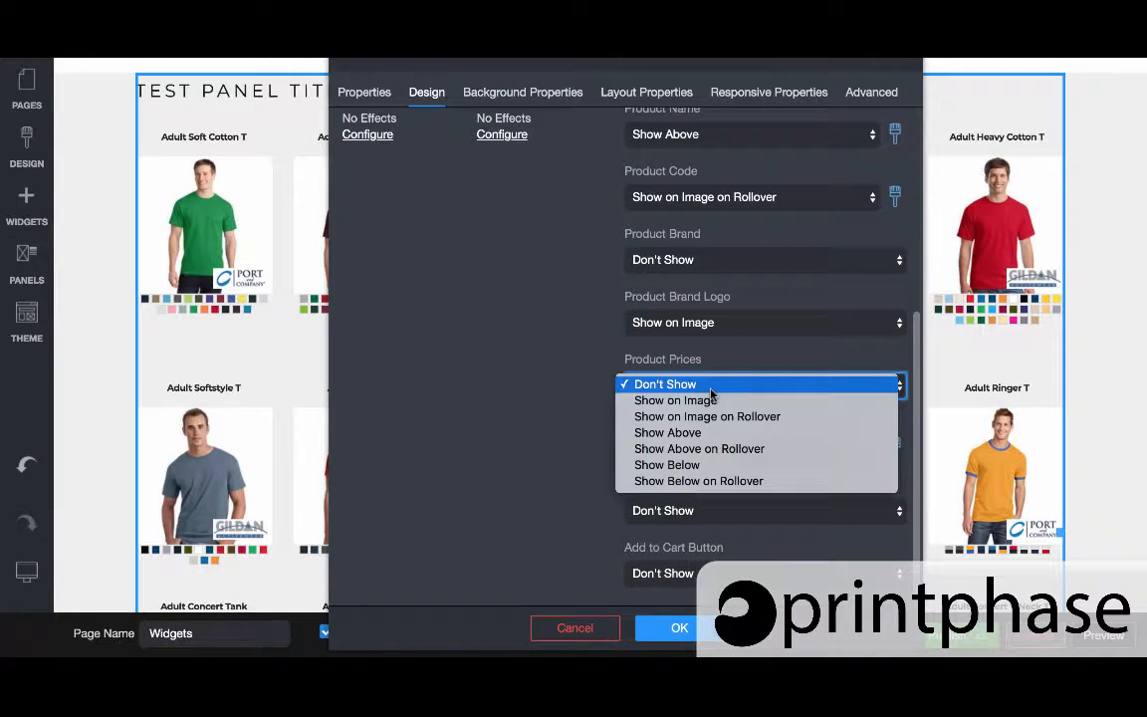
left_click(709, 465)
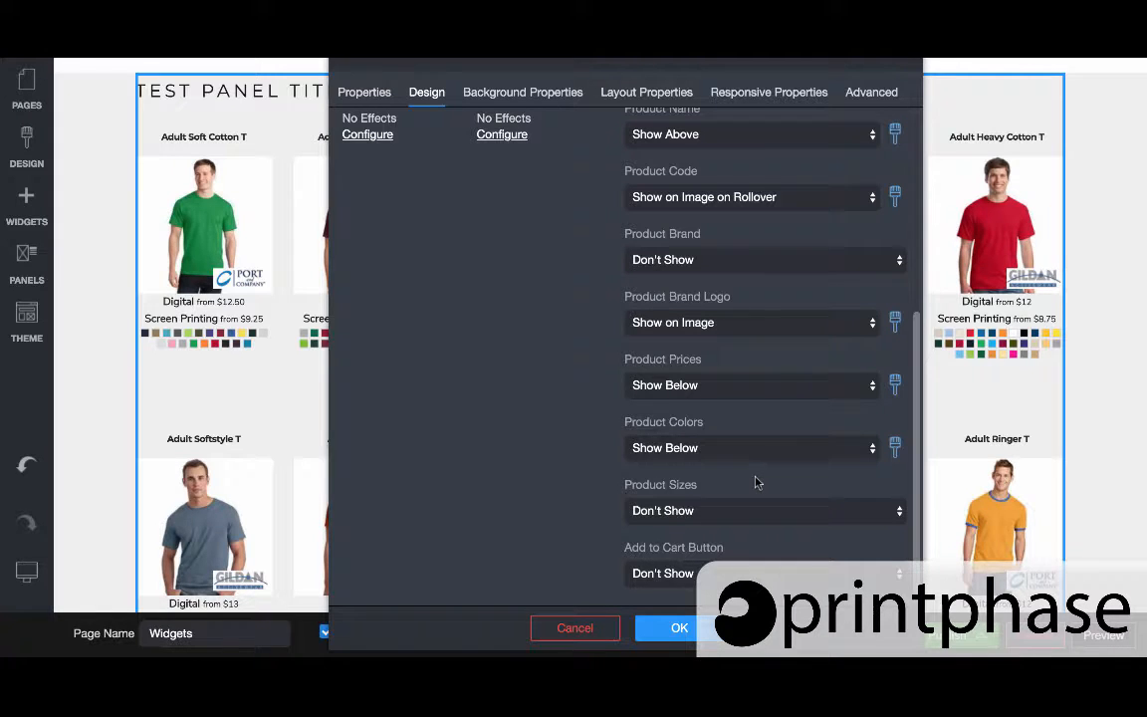
Step: Set both the product colors and the product sizes to Show on Image on Rollover
left_click(740, 449)
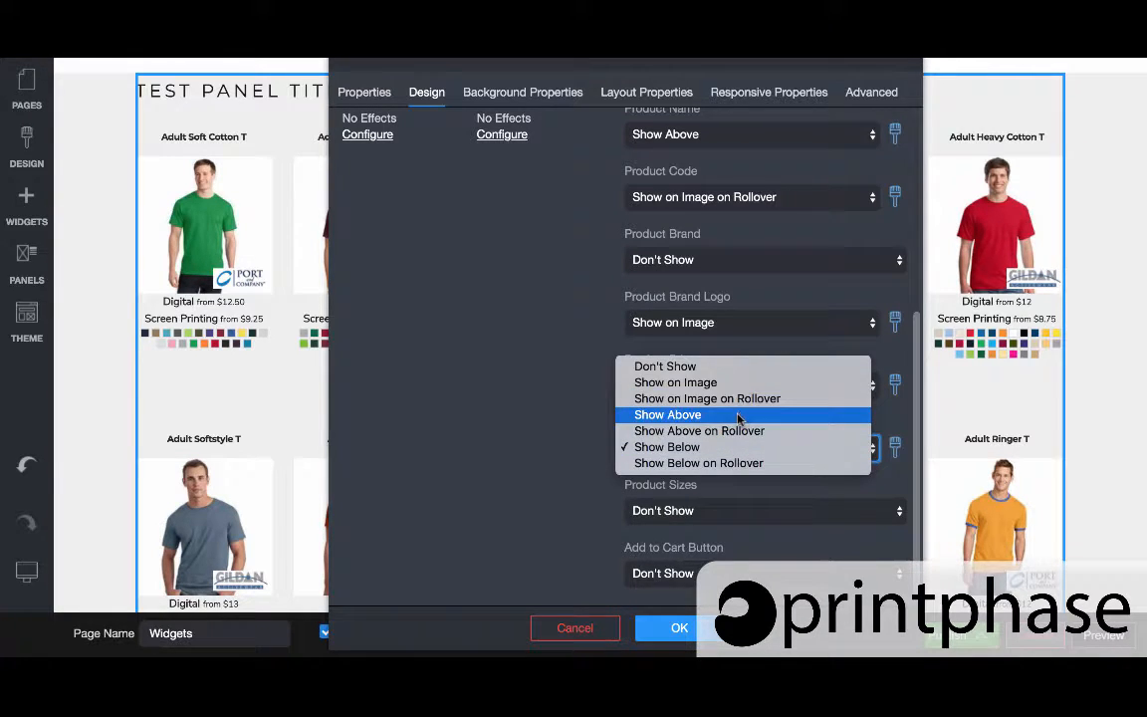
left_click(738, 403)
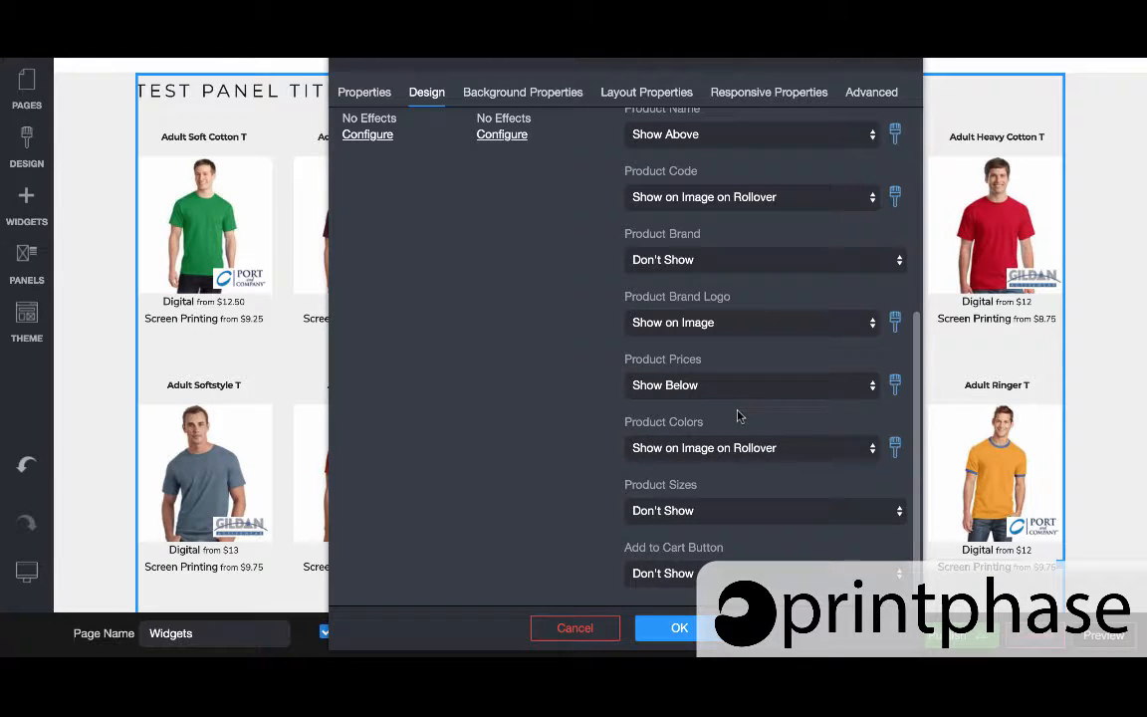
left_click(714, 512)
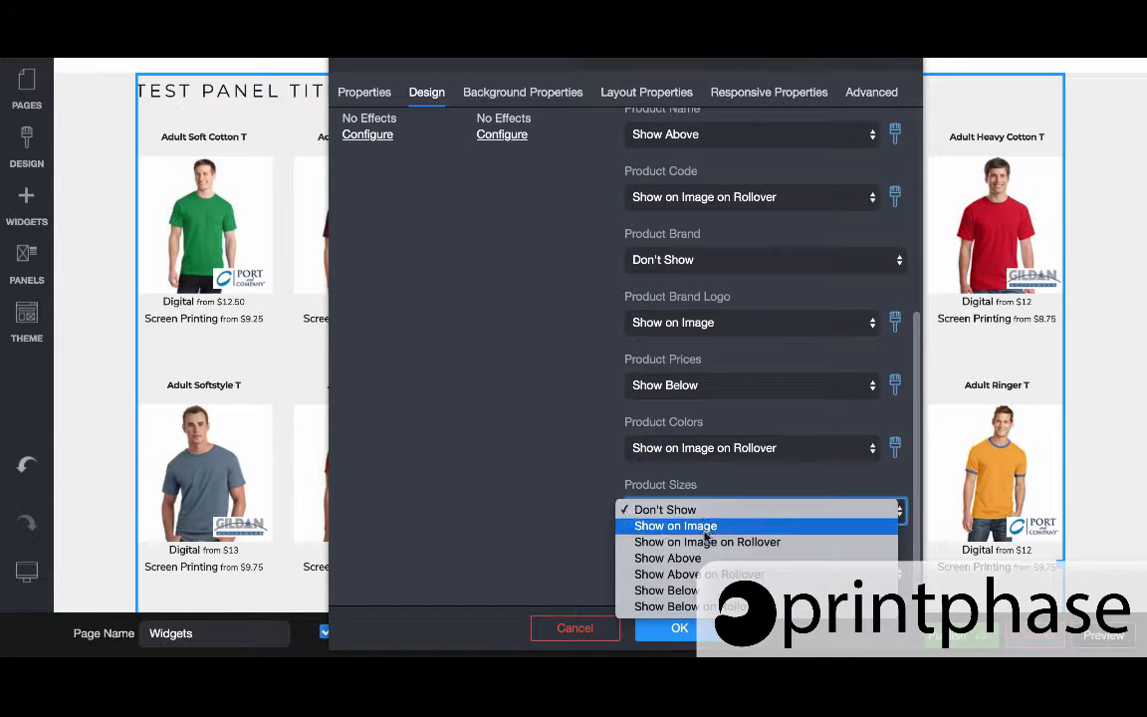
left_click(702, 543)
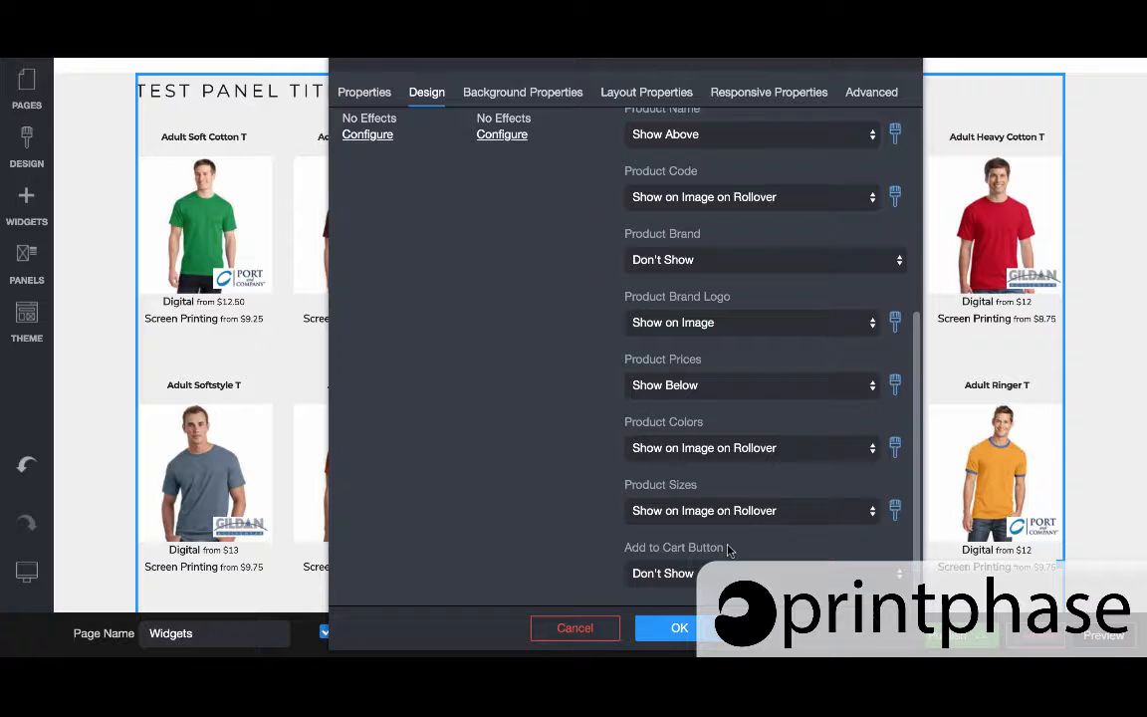
scroll(714, 372, "up", 3)
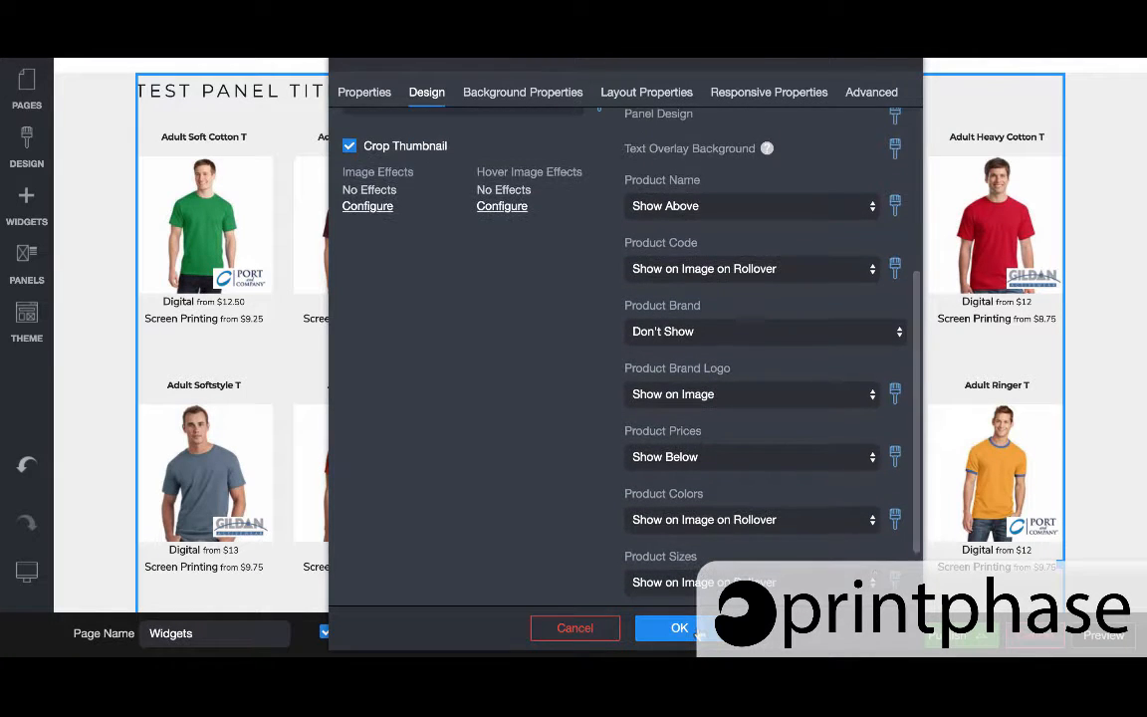
Step: Apply the listing's display settings and preview the rollover details on the Adult Cotton T thumbnail
left_click(697, 631)
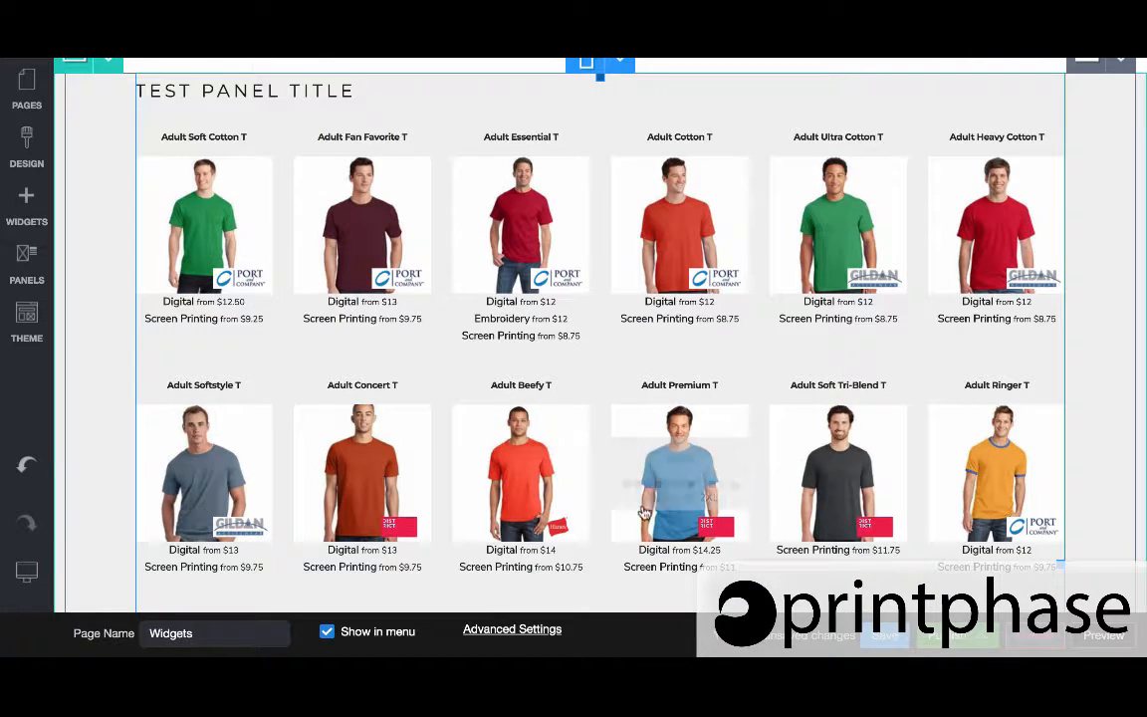
mouse_move(694, 222)
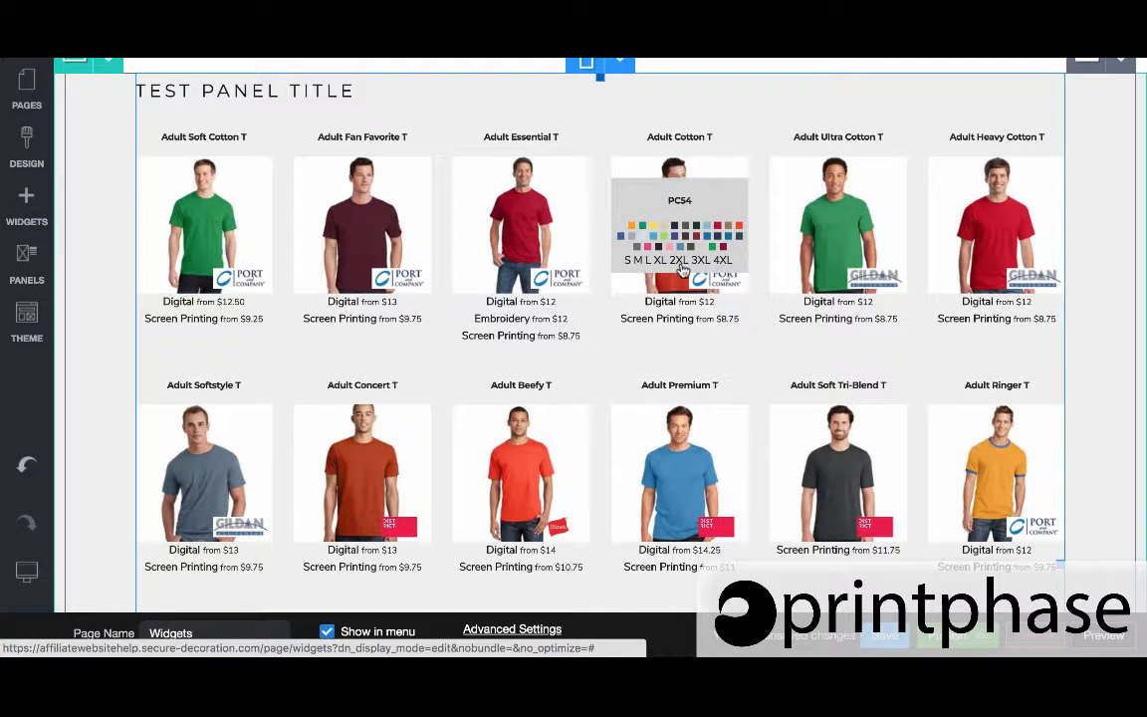
Step: Set the product color swatches in the Blank Product Listing to width 15 and height 15, and preview them on rollover
left_click(689, 236)
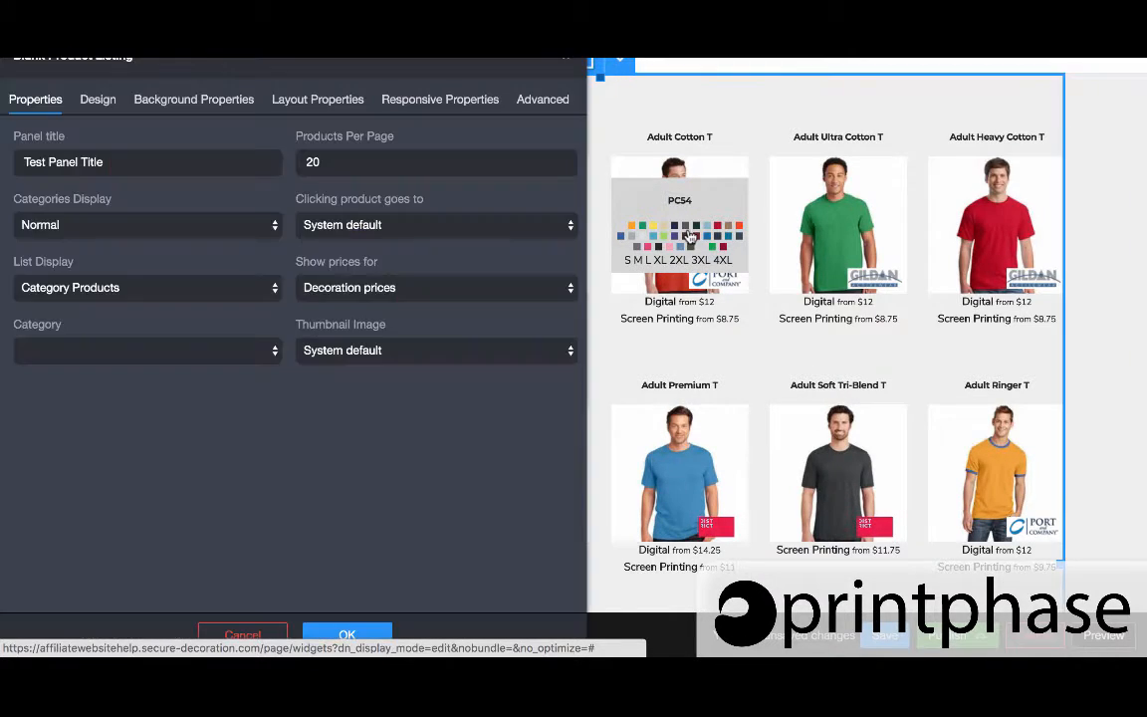
left_click(98, 98)
scroll(365, 511, "down", 5)
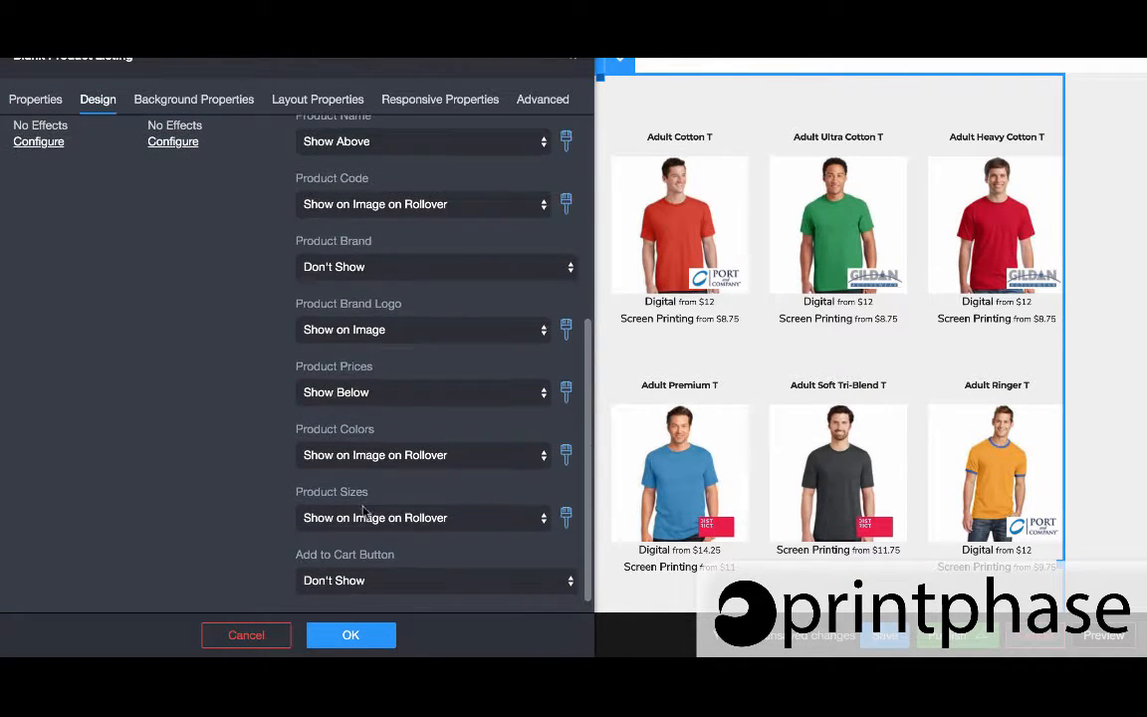
left_click(565, 453)
mouse_move(422, 351)
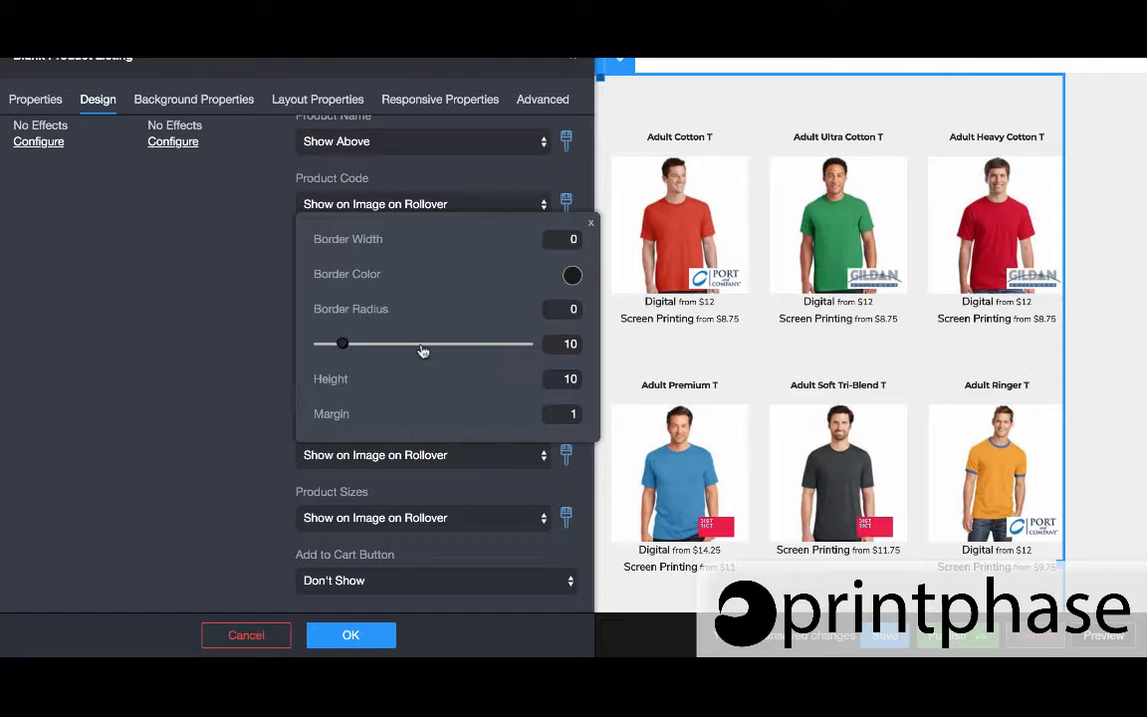
double_click(573, 344)
type("15")
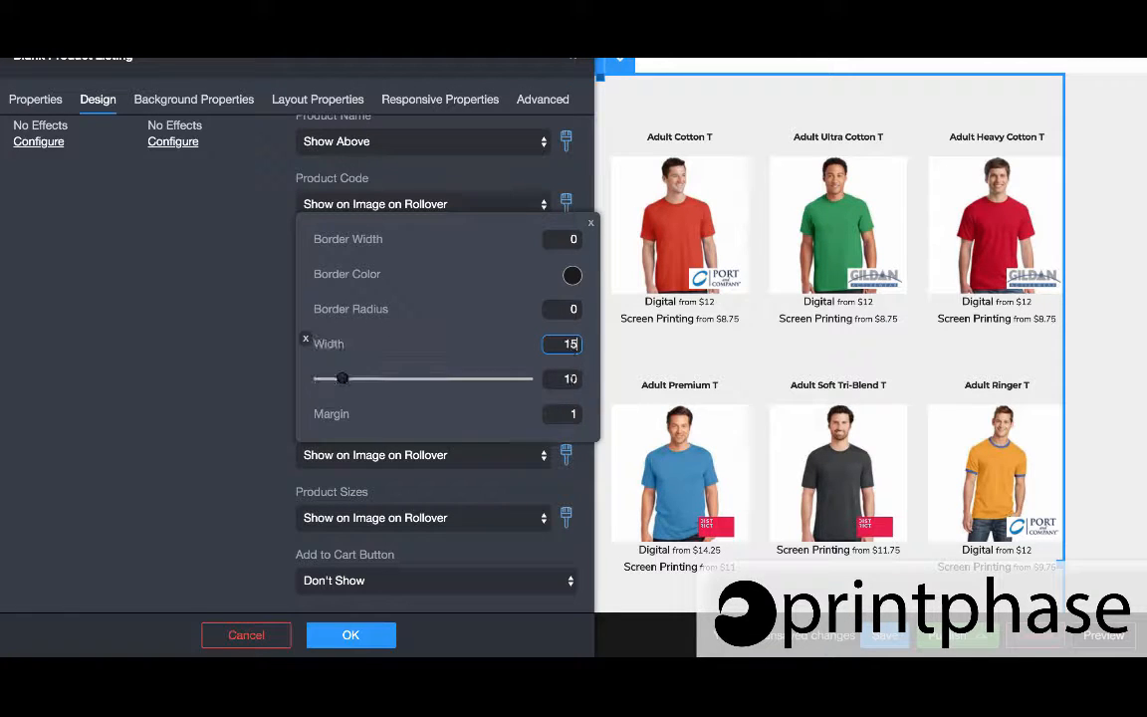
double_click(566, 380)
type("15")
left_click(354, 635)
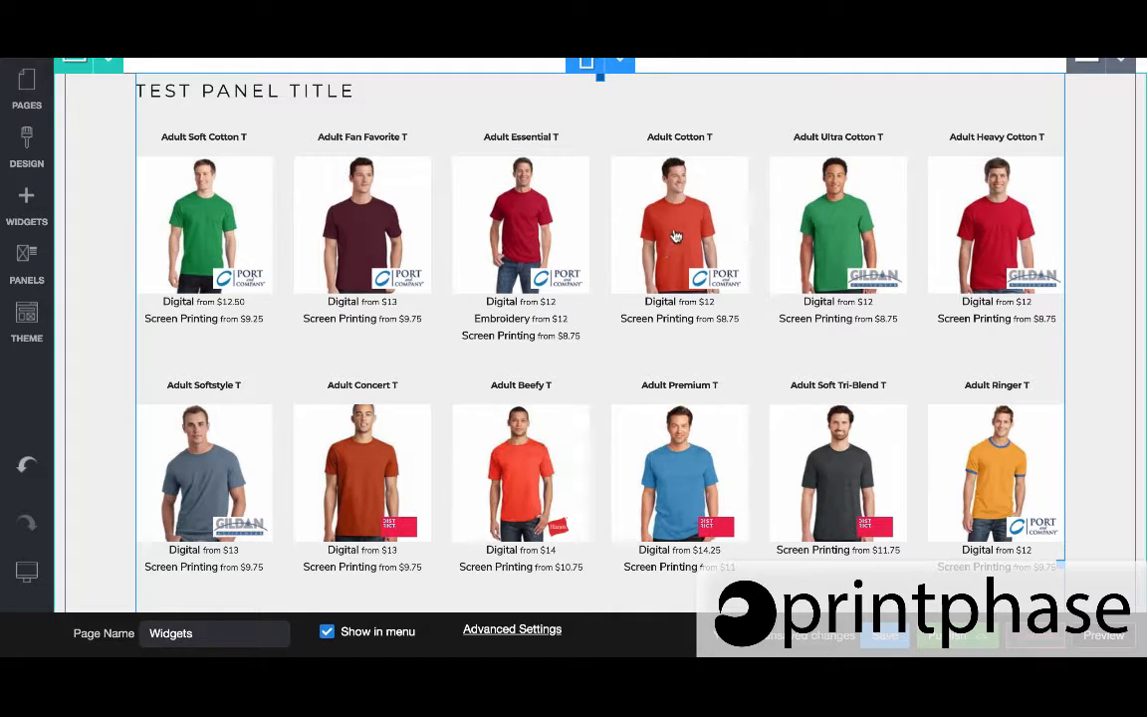
mouse_move(675, 234)
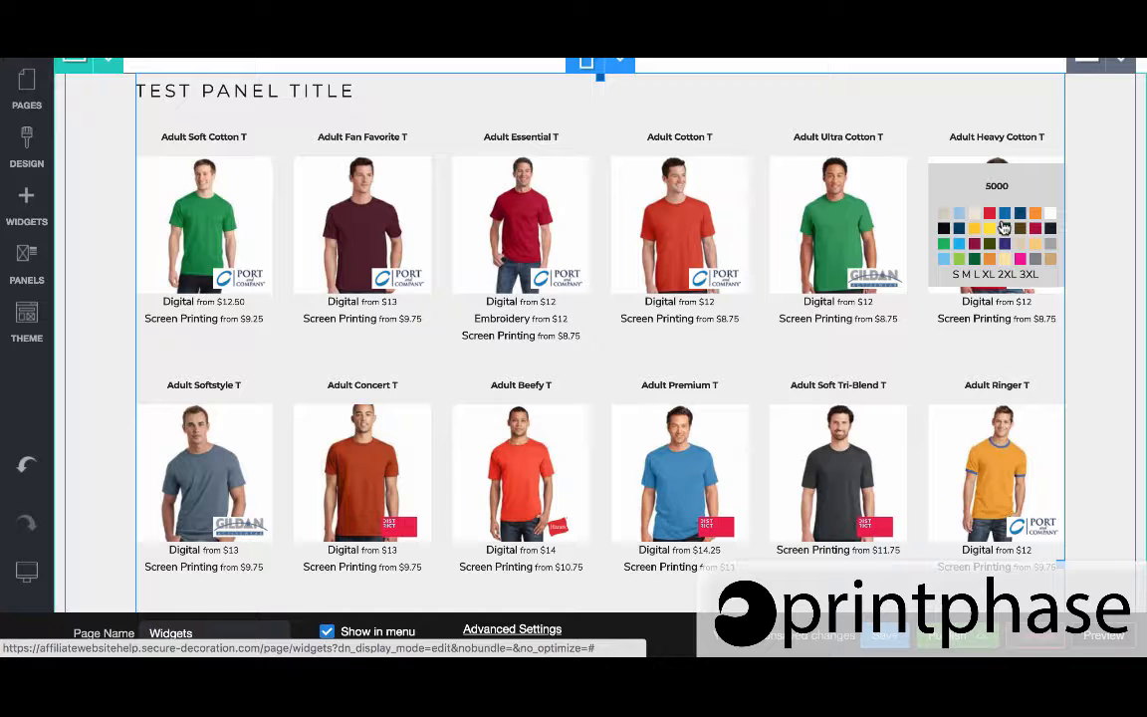
Step: Add a Blank Product Categories widget to the first column of the empty two-column row below the product listing
scroll(772, 281, "down", 7)
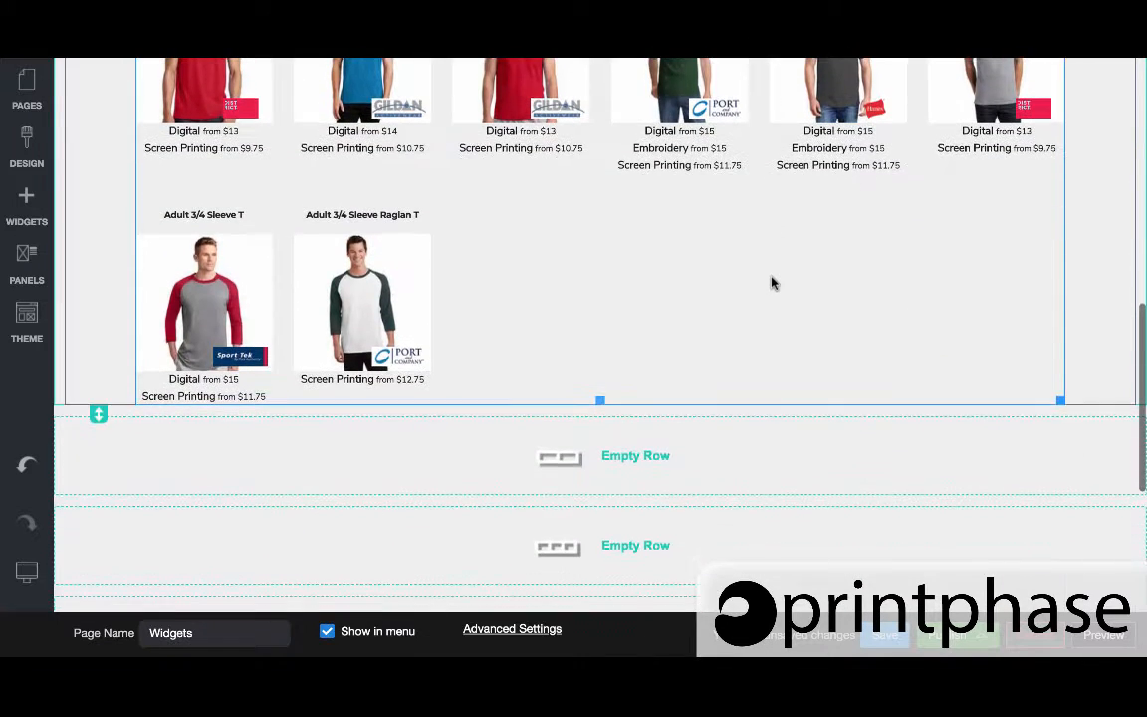
left_click(27, 204)
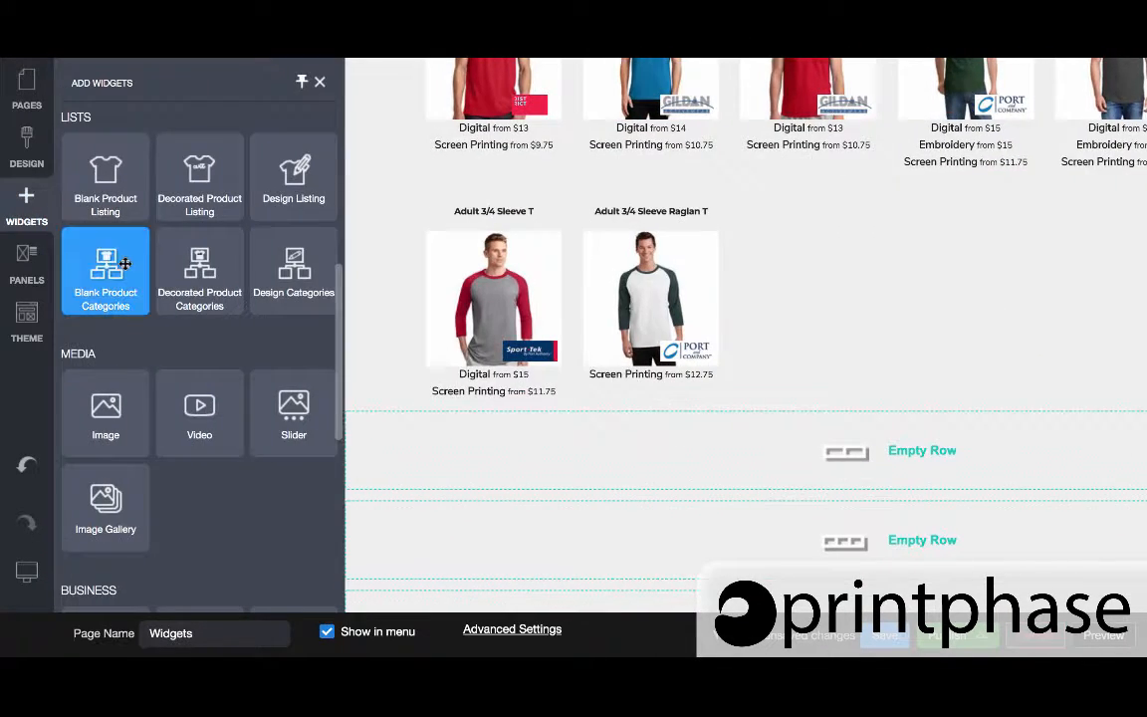
left_click_drag(109, 267, 319, 438)
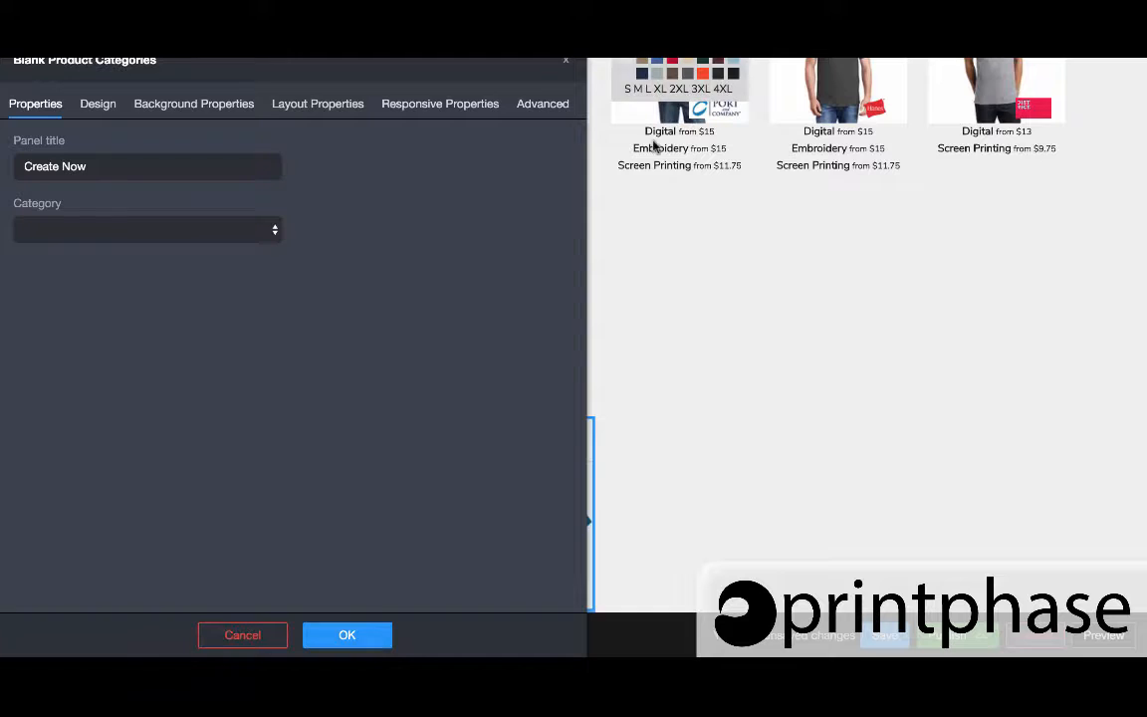
Step: Set the Blank Product Categories widget's category to Customizable Products > Apparel Printing and apply it
left_click(237, 231)
left_click(332, 207)
left_click(229, 235)
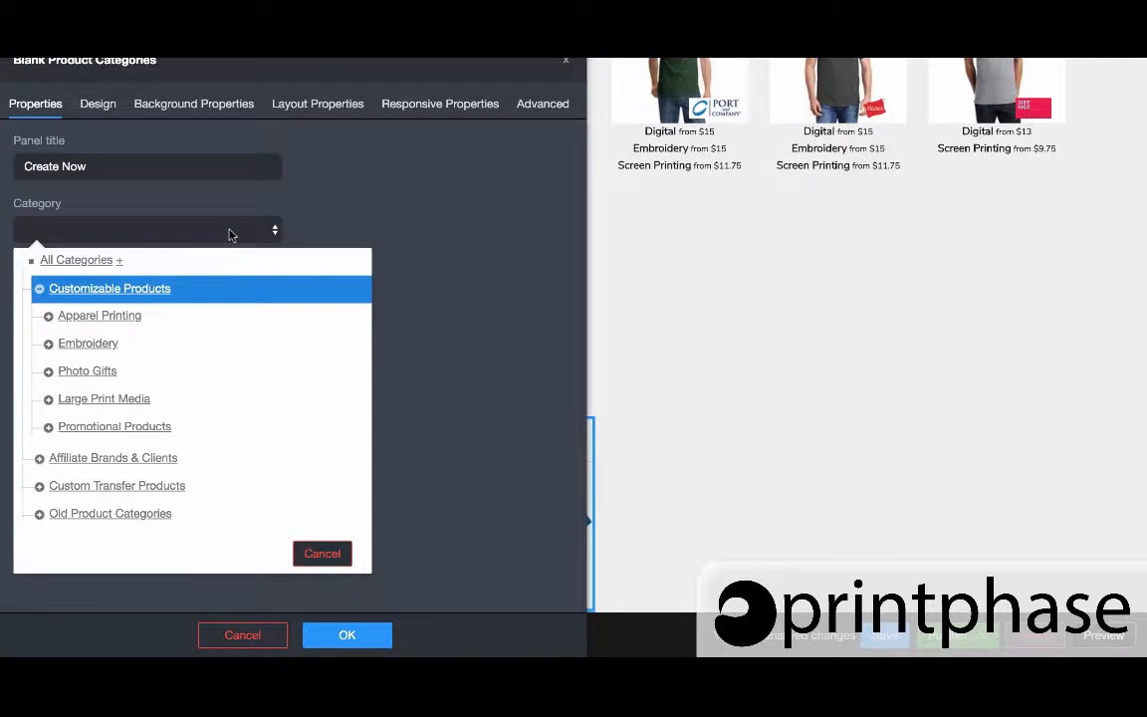
left_click(100, 315)
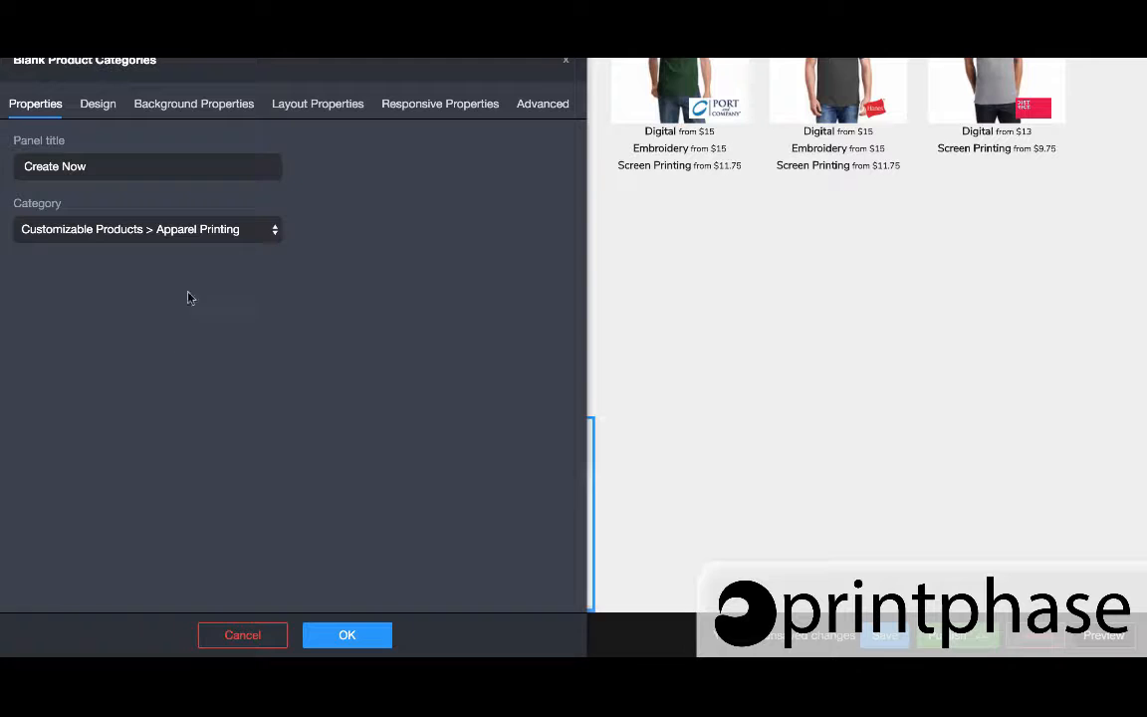
left_click(347, 636)
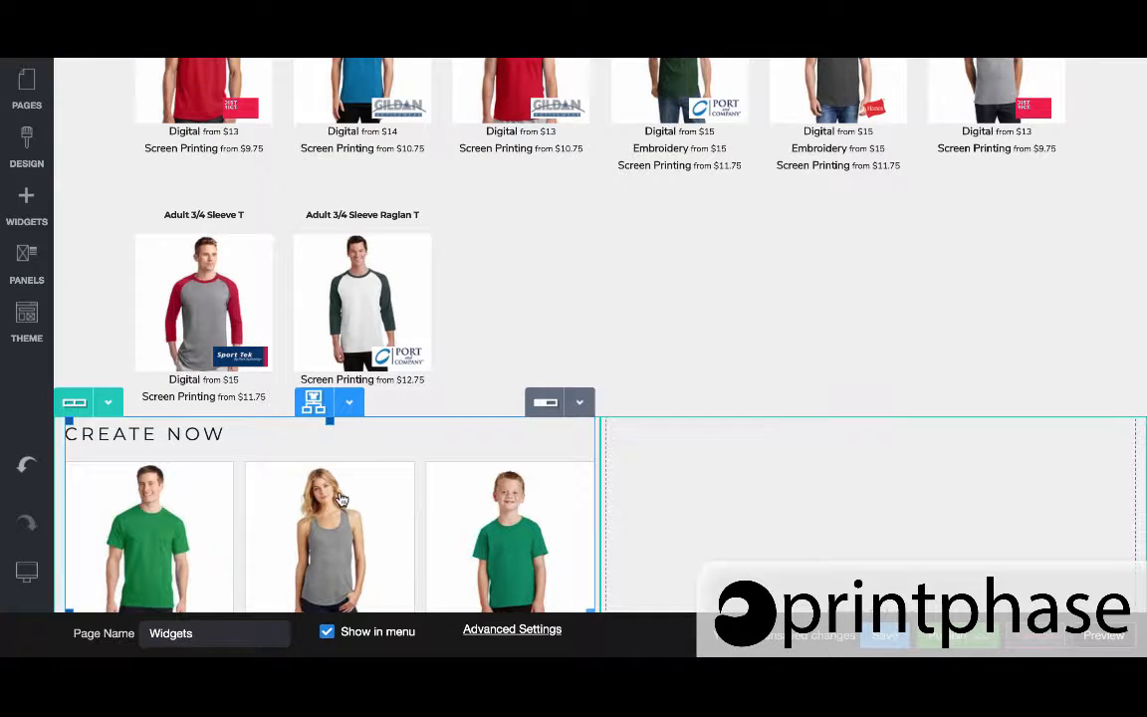
Step: Change the categories widget's layout to Hierarchy and narrow its column to about a quarter of the row
scroll(339, 498, "down", 5)
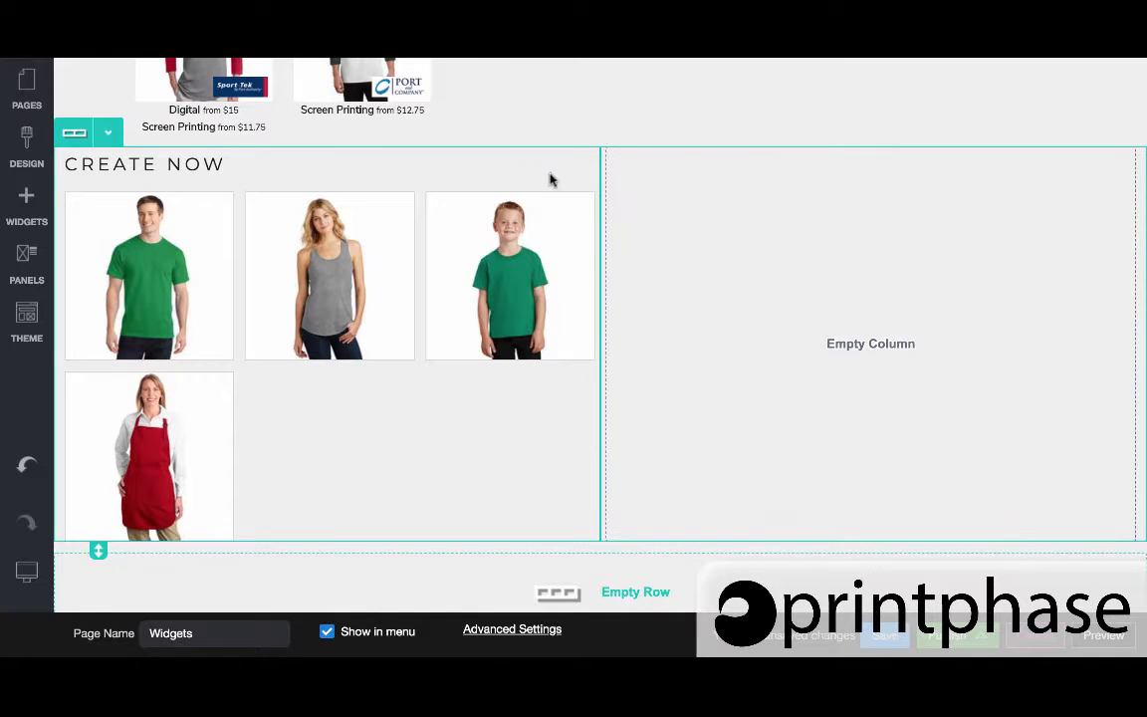
double_click(366, 262)
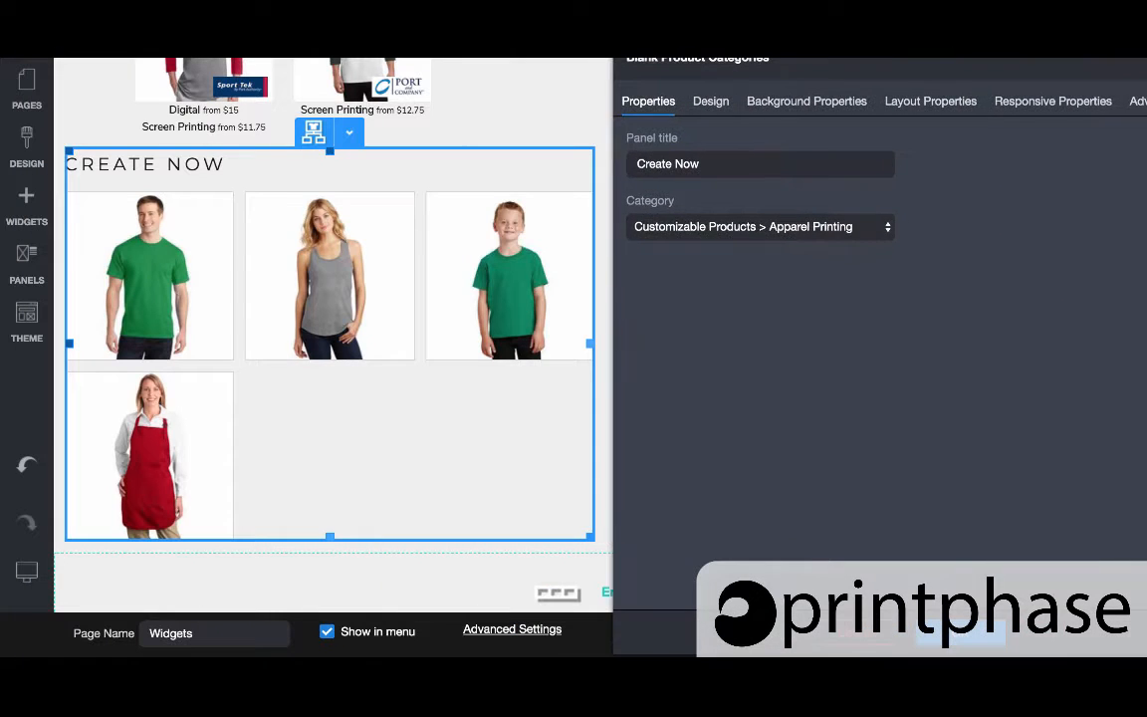
left_click(711, 101)
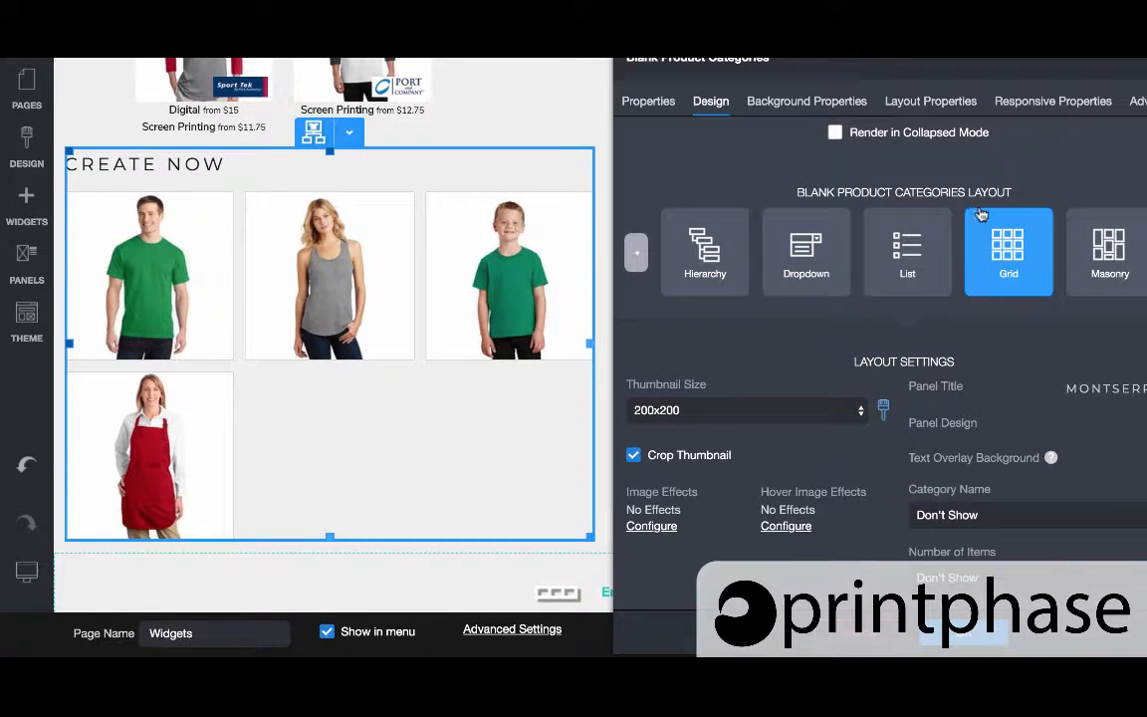
left_click(694, 272)
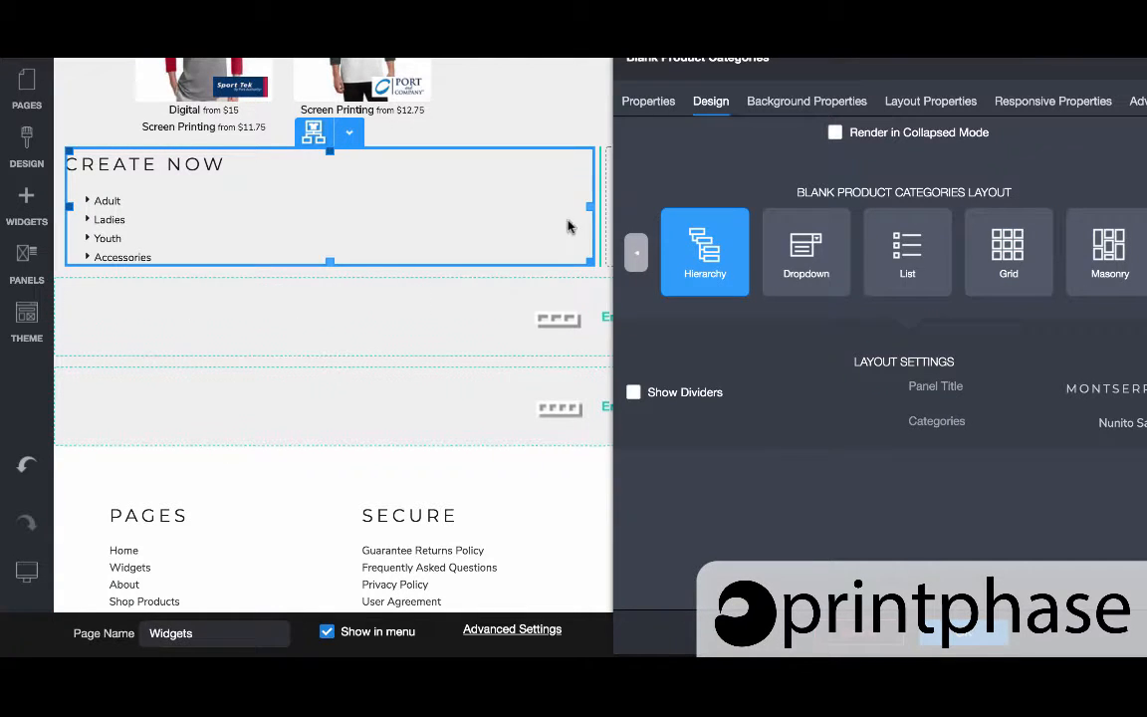
left_click_drag(596, 197, 284, 206)
Step: Move the Blank Product Listing into the empty column beside the categories widget and narrow the categories column further
scroll(283, 206, "up", 15)
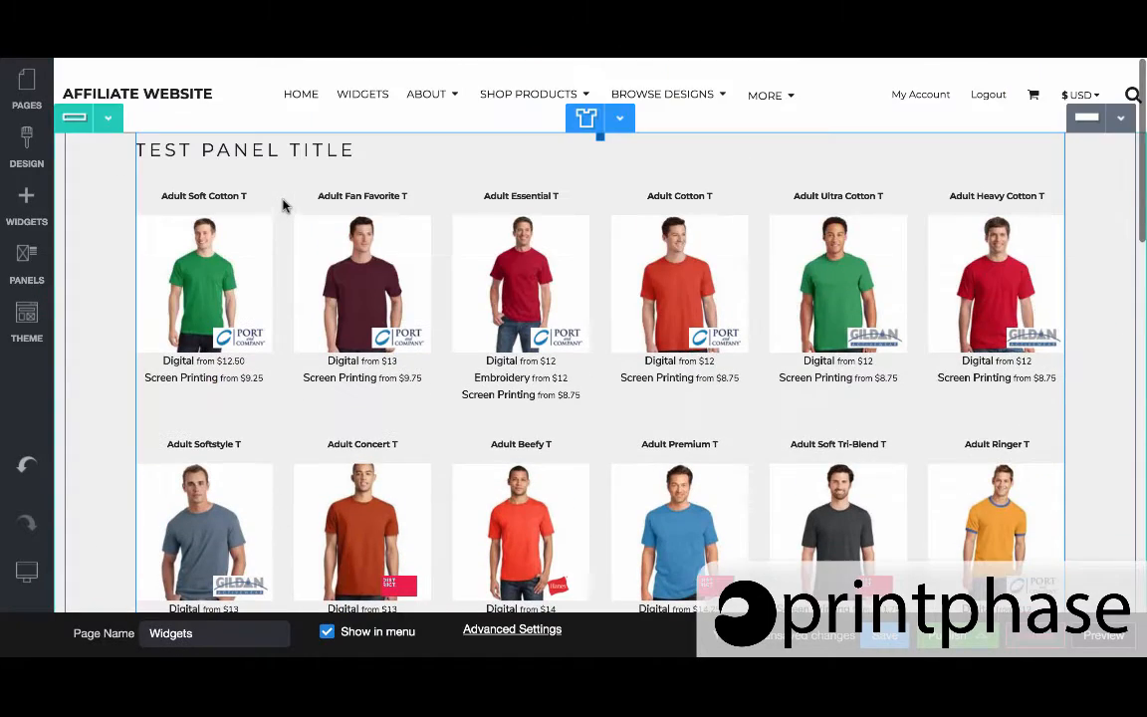
left_click(586, 117)
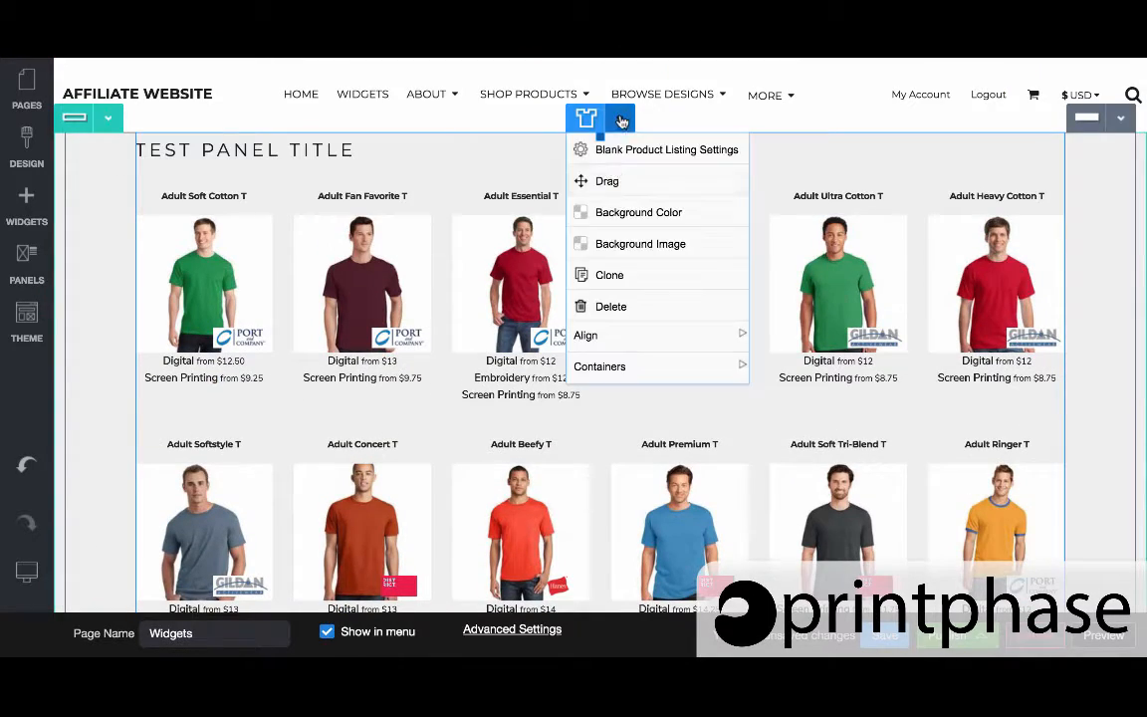
left_click_drag(609, 179, 694, 449)
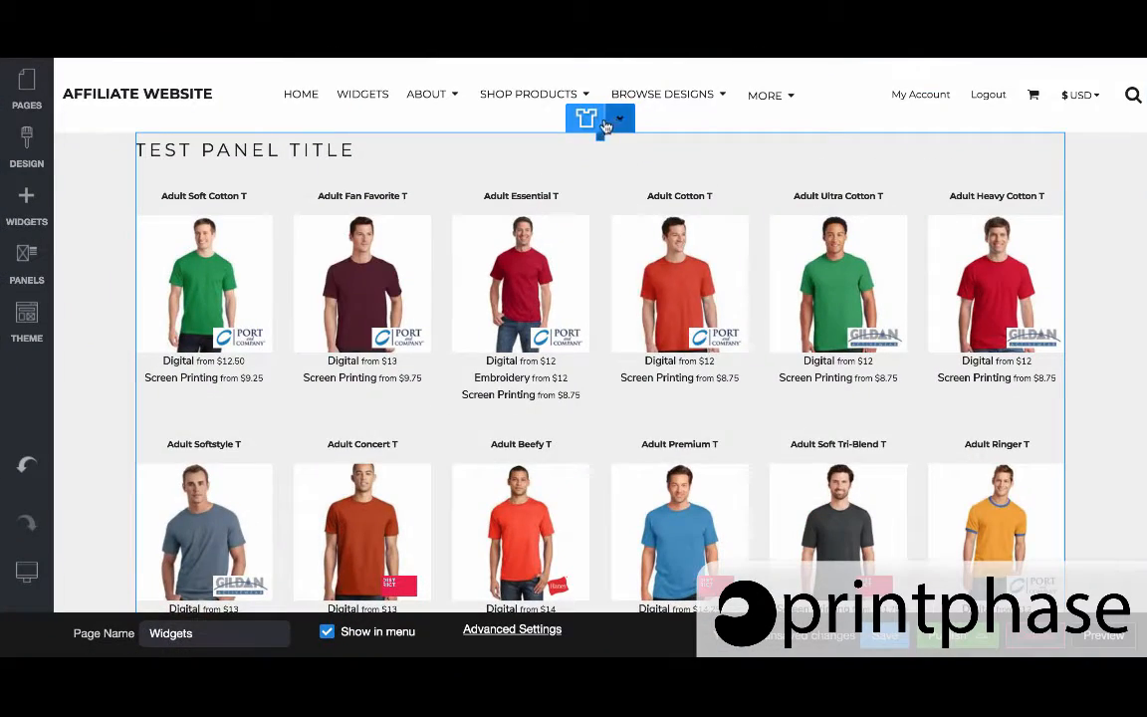
left_click(587, 117)
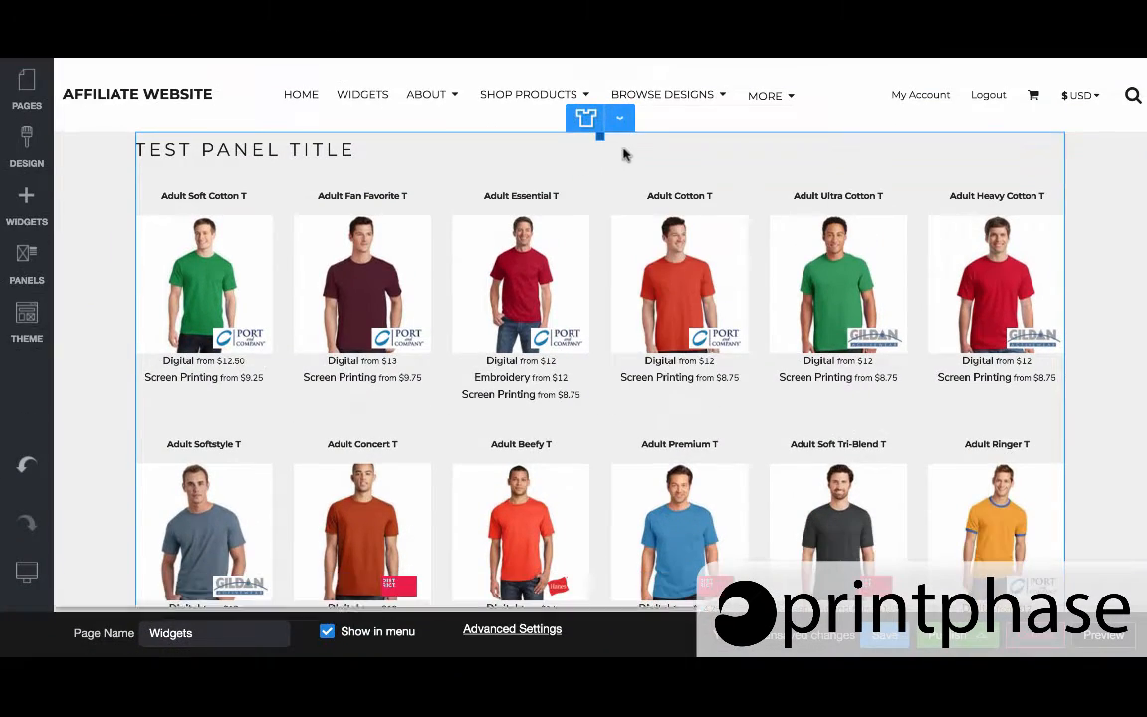
left_click(617, 117)
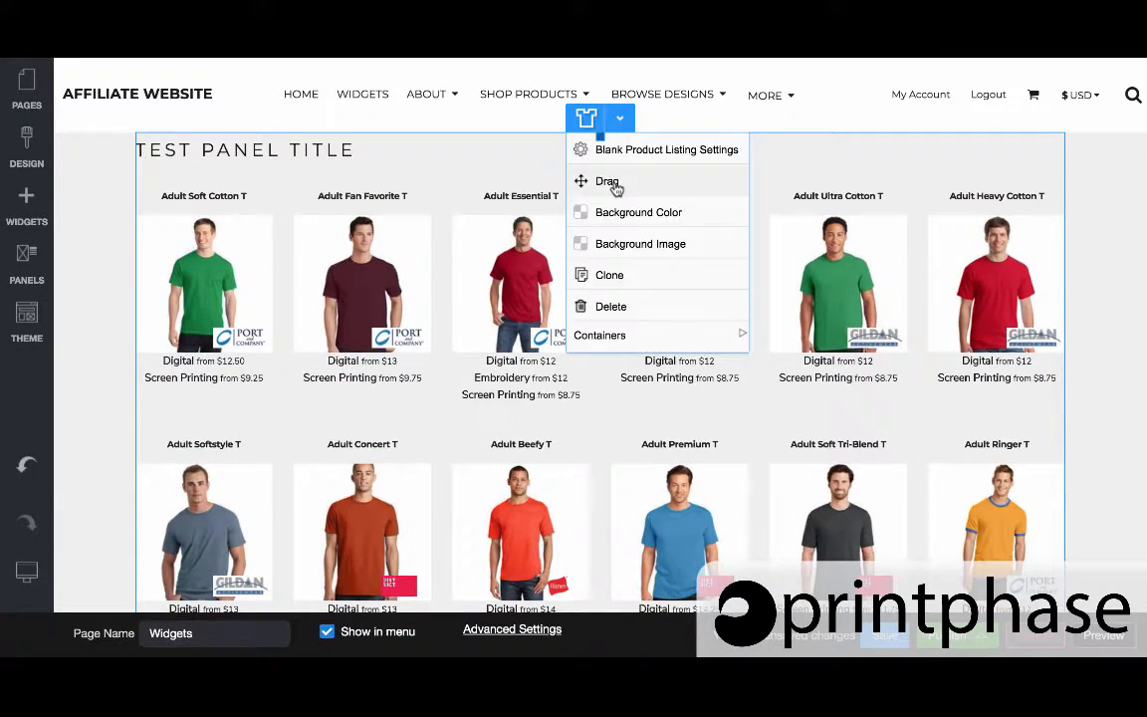
left_click_drag(606, 182, 594, 492)
scroll(615, 293, "down", 8)
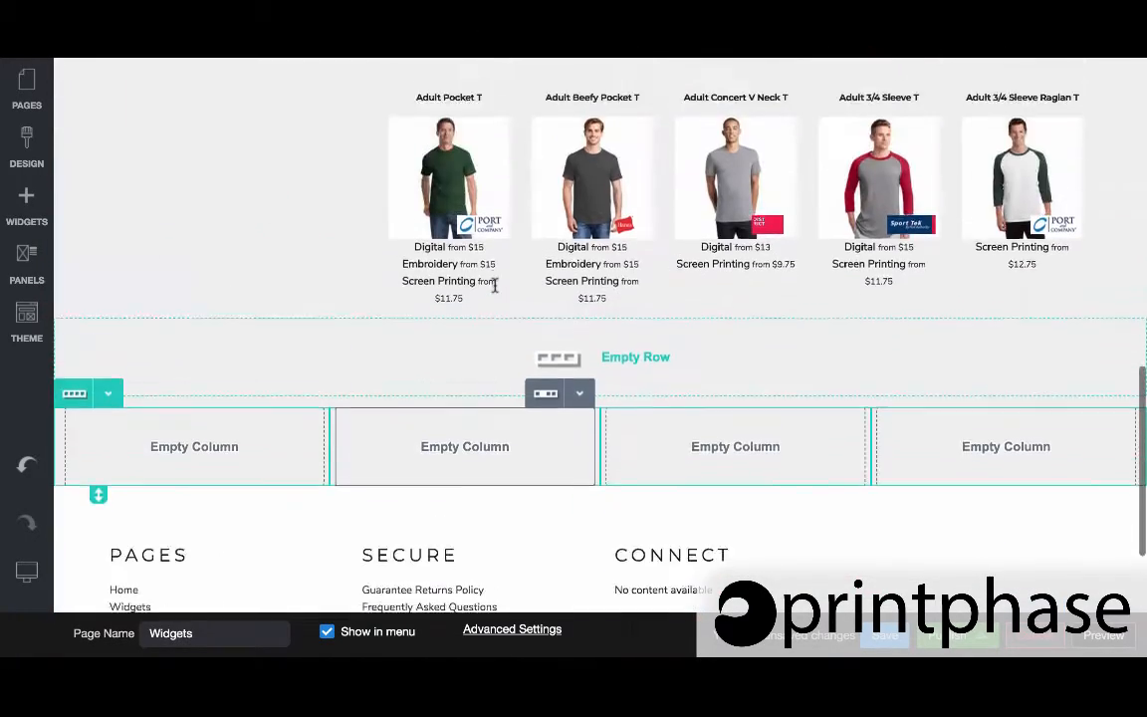
scroll(494, 289, "up", 10)
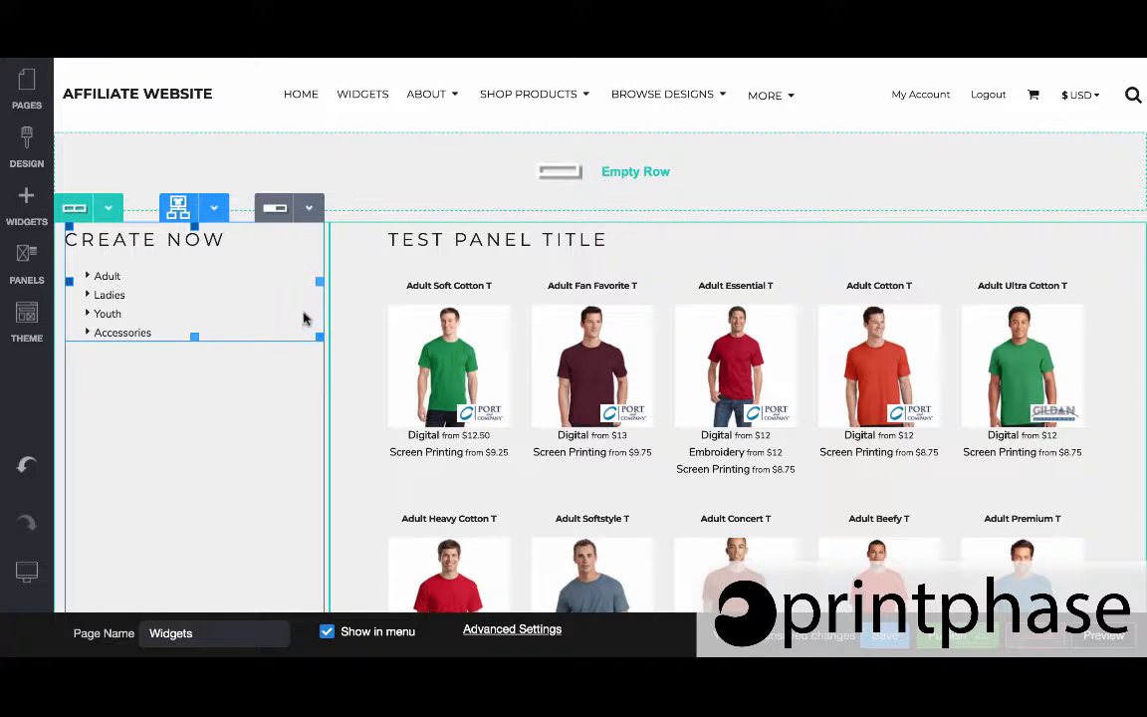
left_click_drag(326, 297, 207, 275)
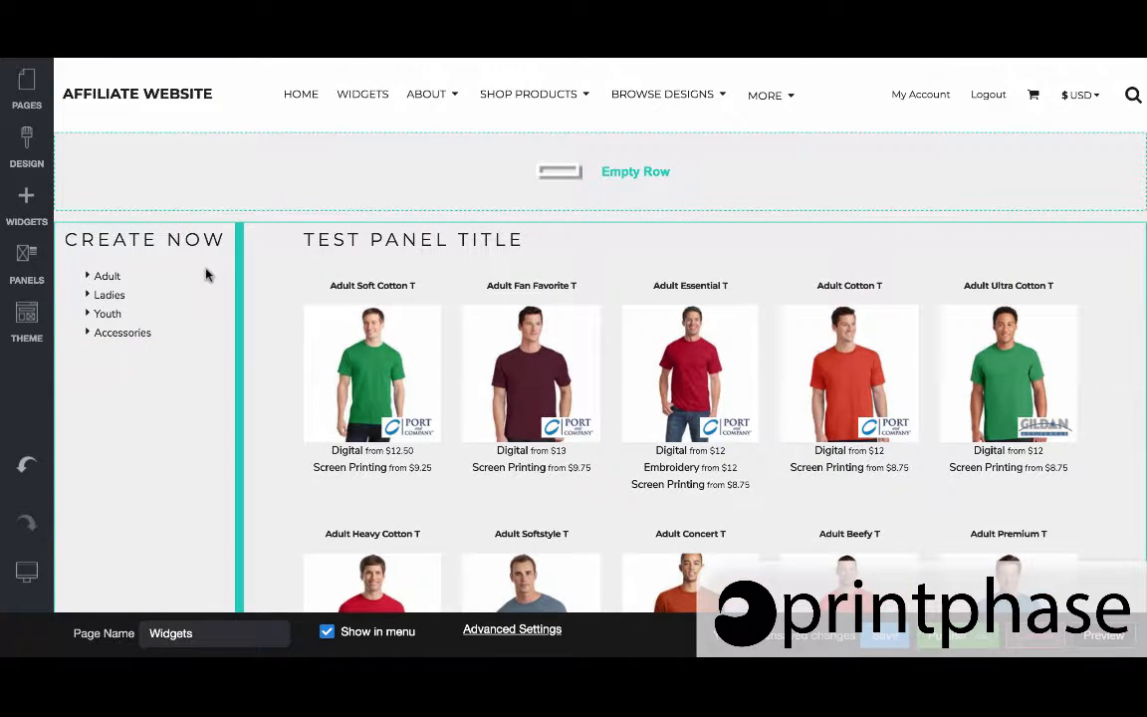
Step: Try the Dropdown and List layouts on the Blank Product Categories widget and switch it to Grid
double_click(130, 305)
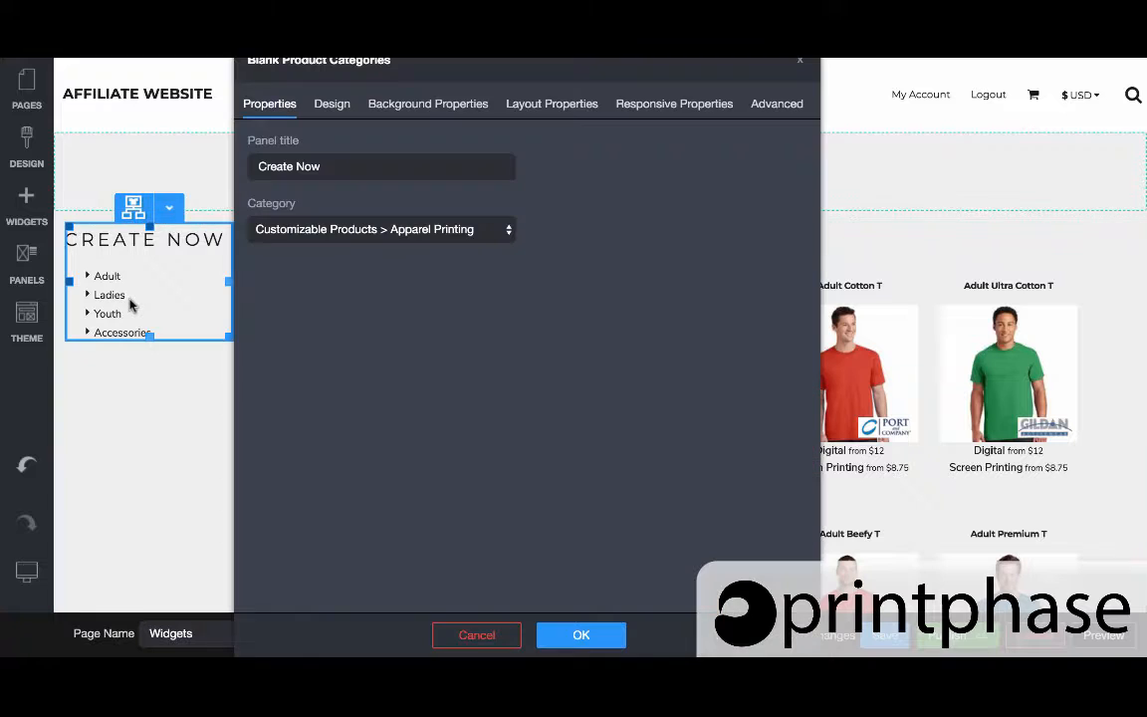
left_click(331, 103)
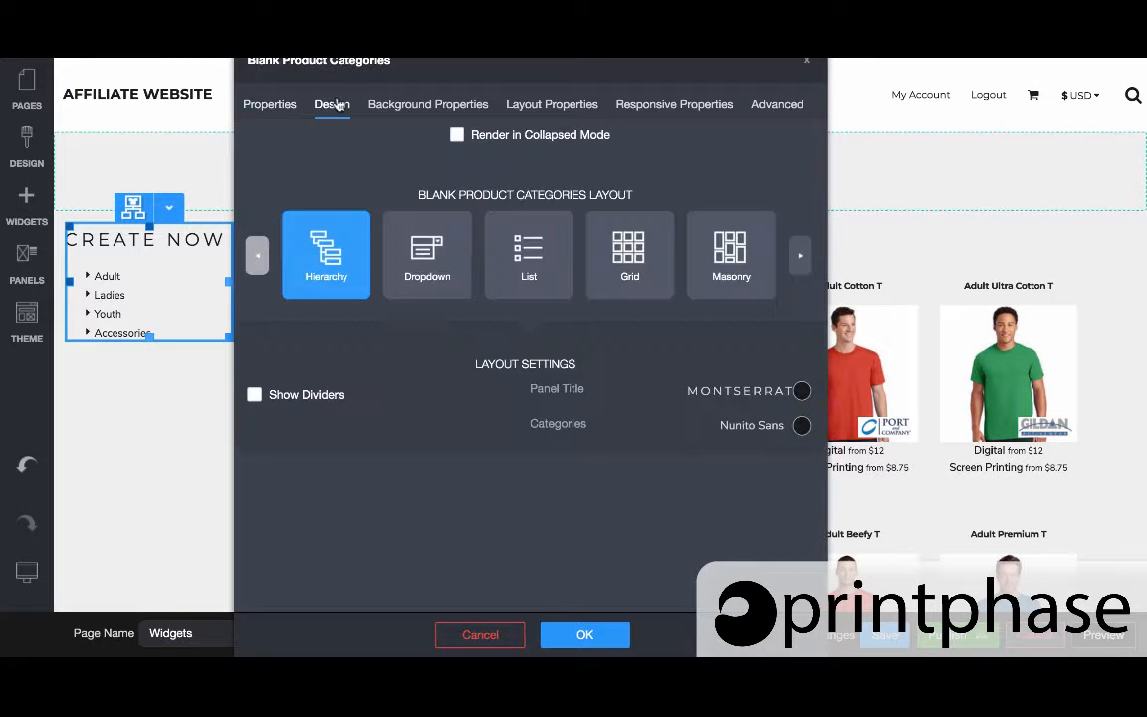
left_click(411, 271)
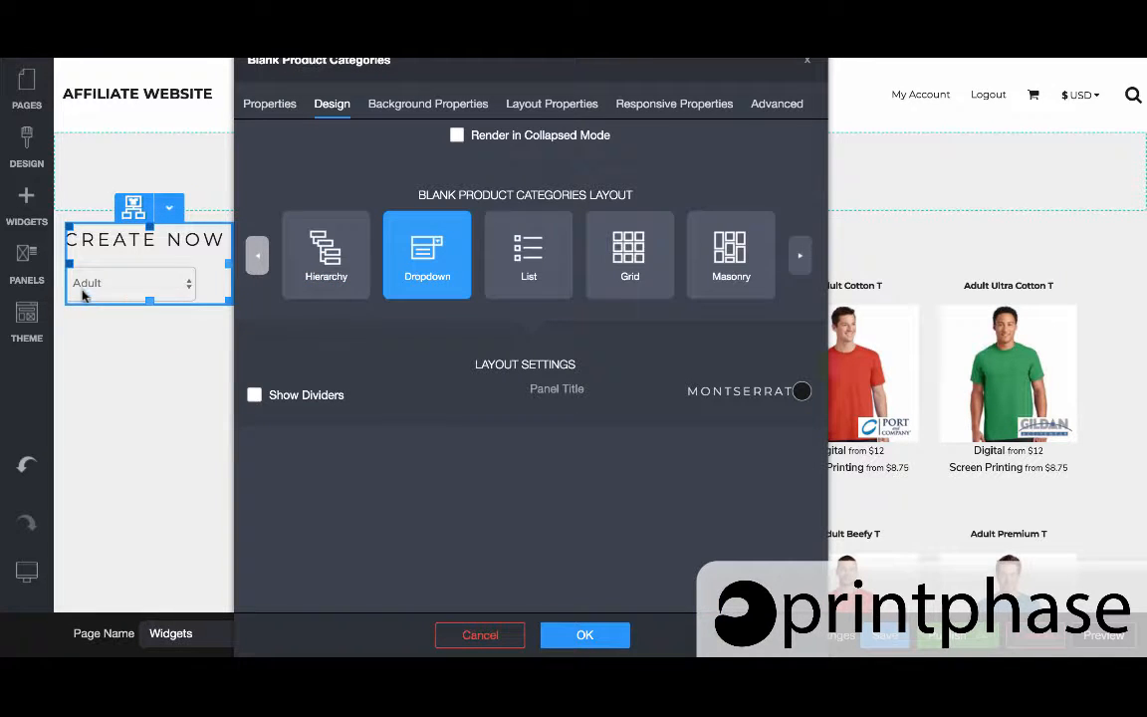
left_click(533, 278)
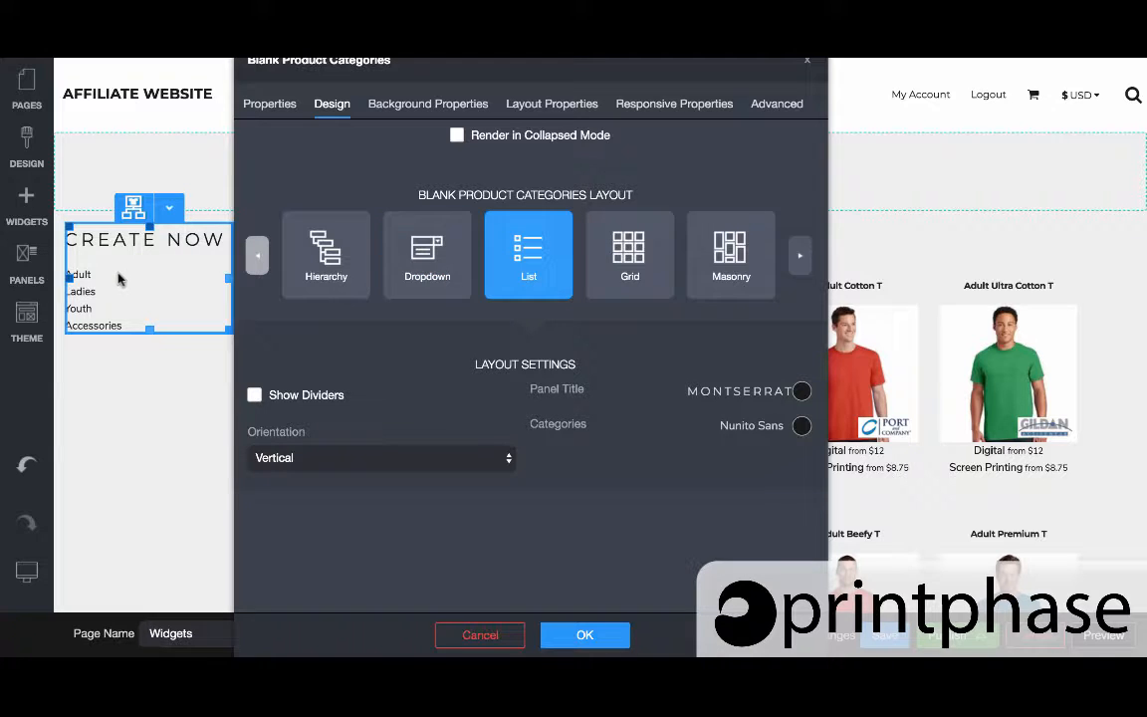
left_click(636, 255)
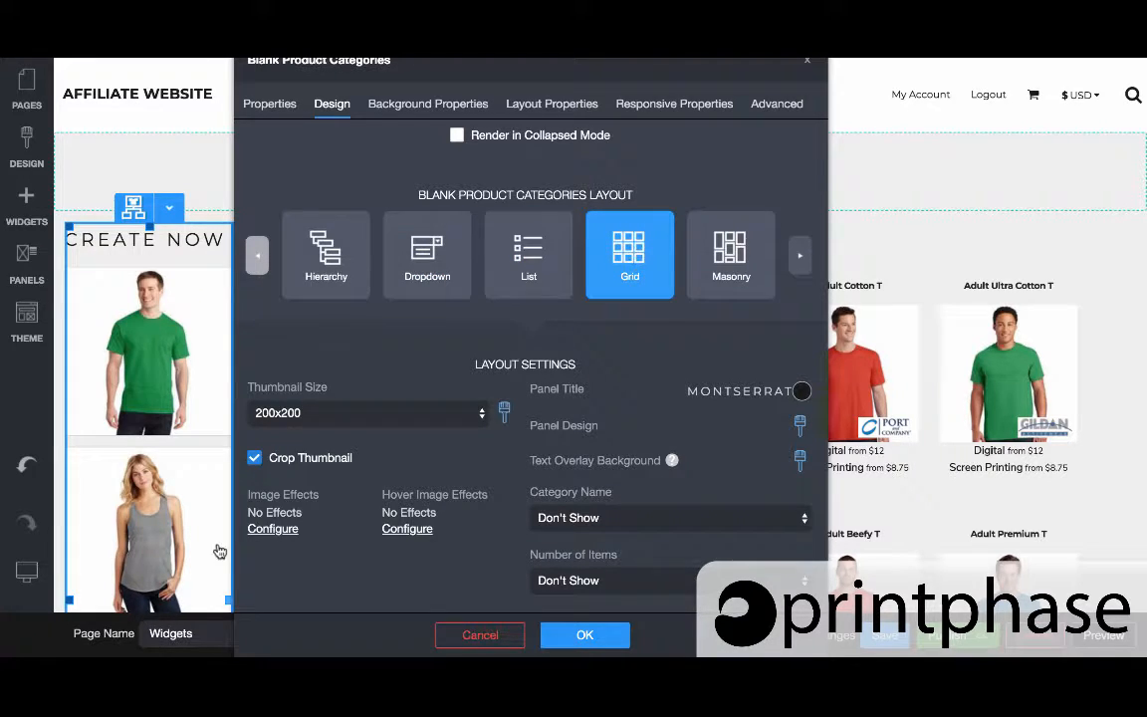
Step: Try a 100x100 thumbnail size for the category grid and set it to 175x175
left_click(366, 425)
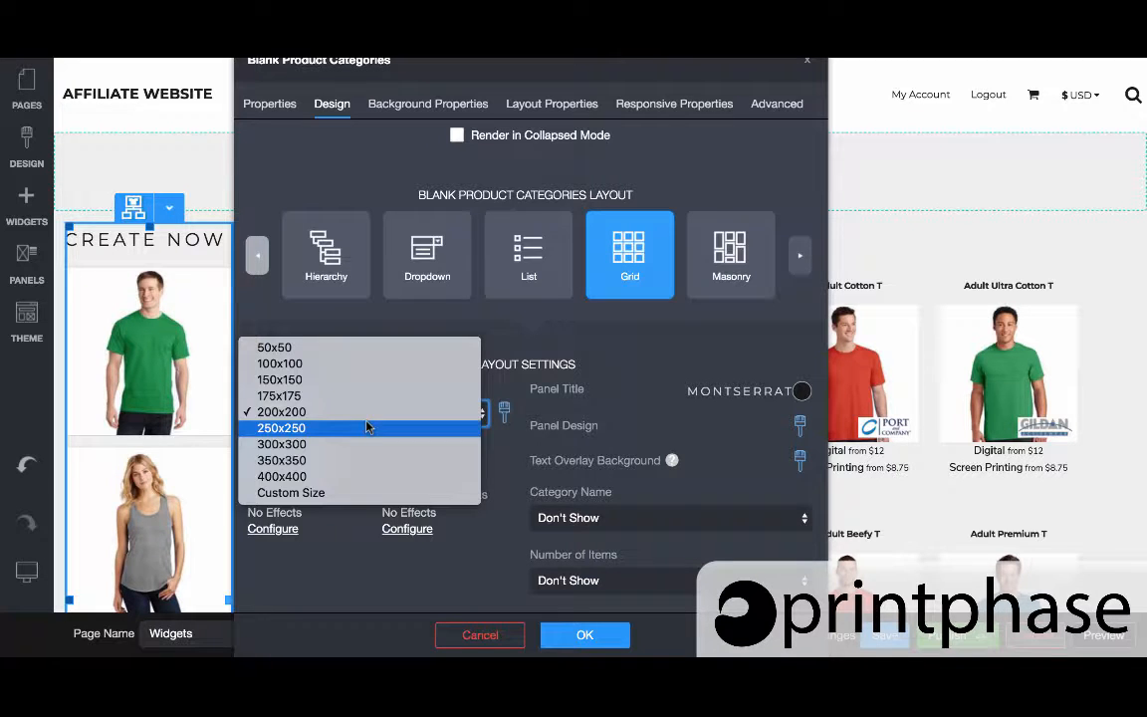
left_click(357, 364)
left_click(319, 412)
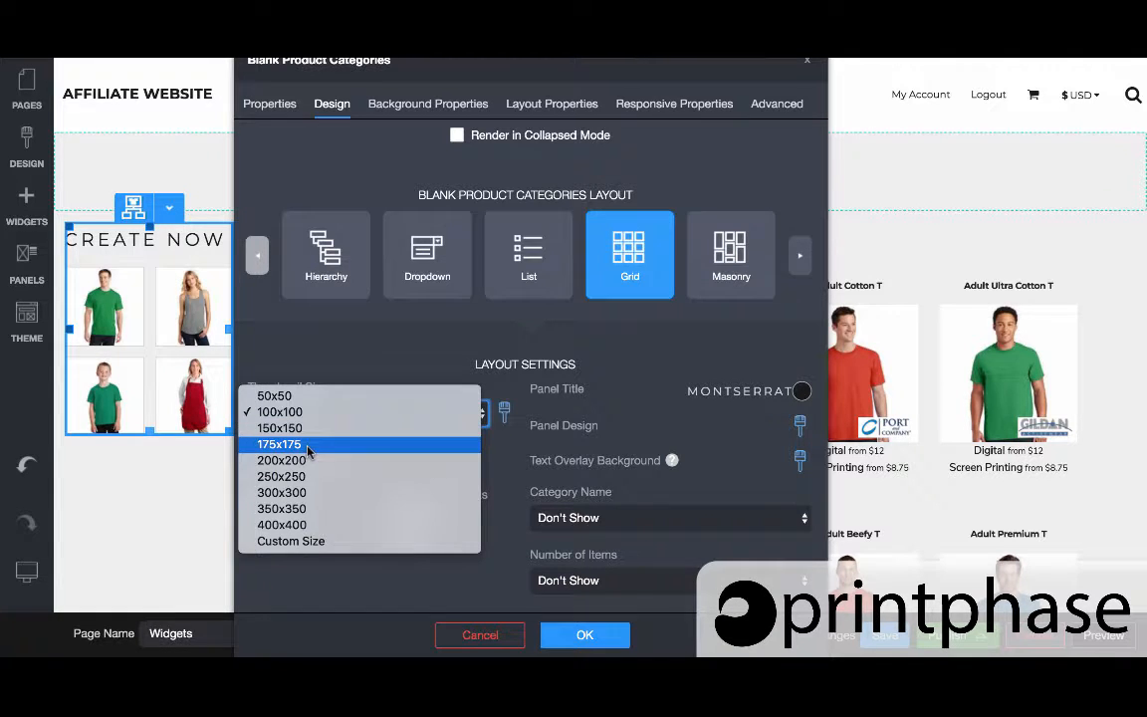
left_click(308, 448)
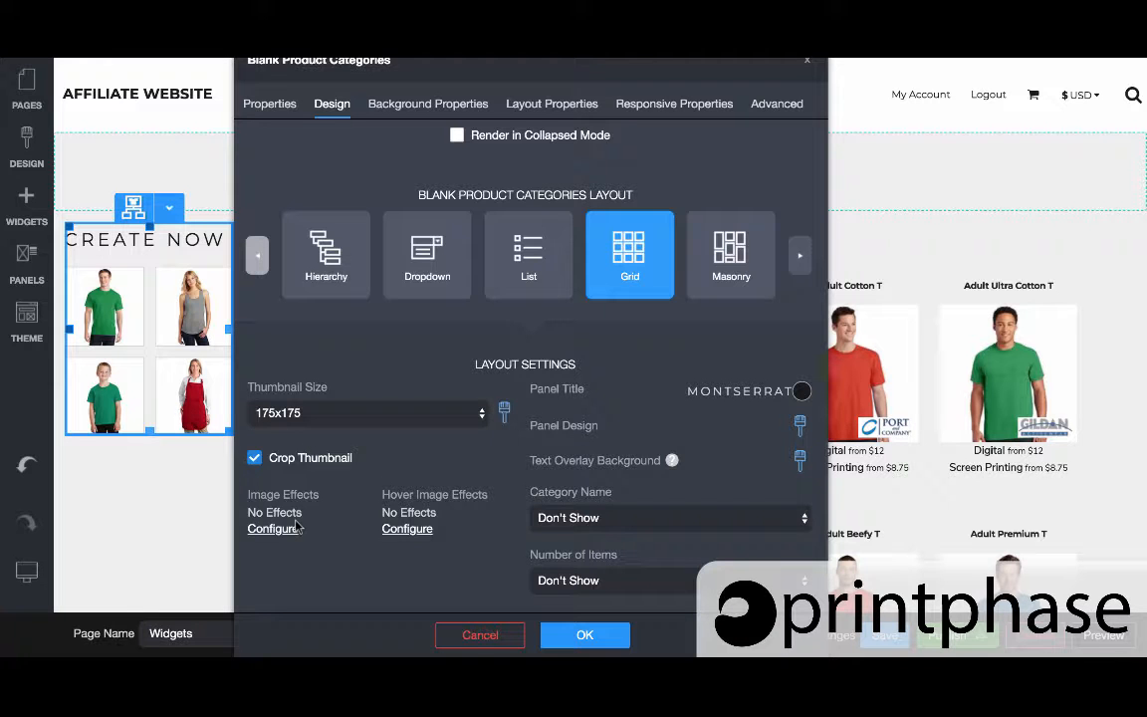
Step: Add an opacity filter of 50 to the hover image effects of the category thumbnails
left_click(409, 527)
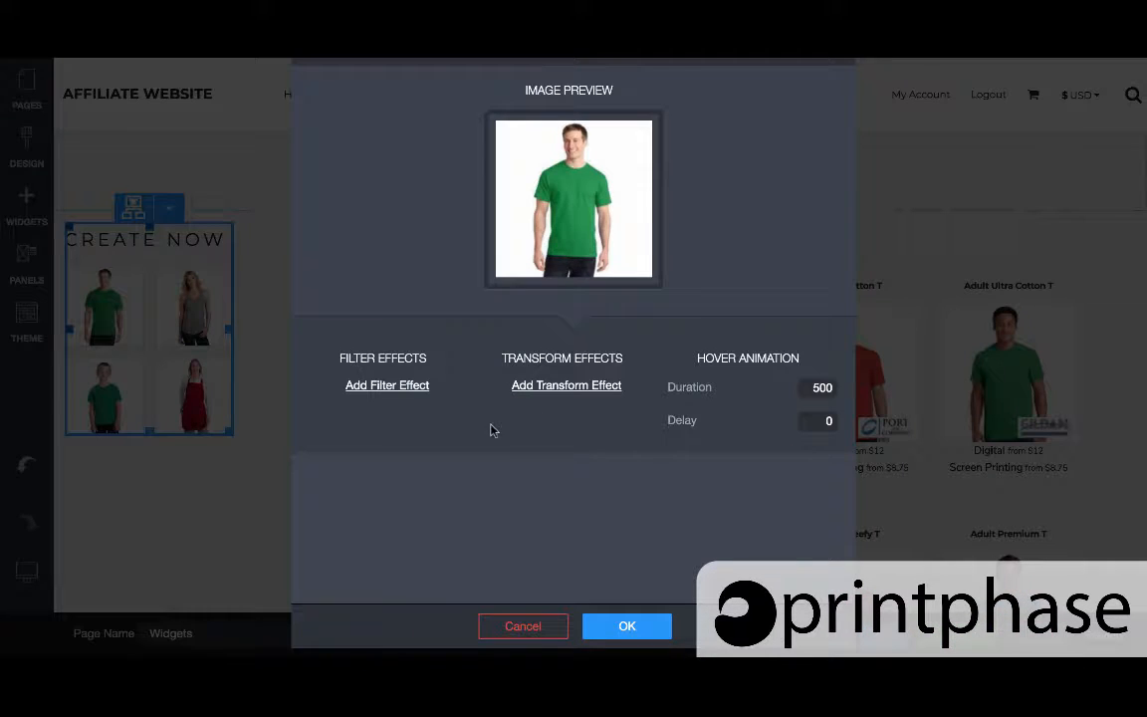
left_click(389, 387)
left_click(581, 326)
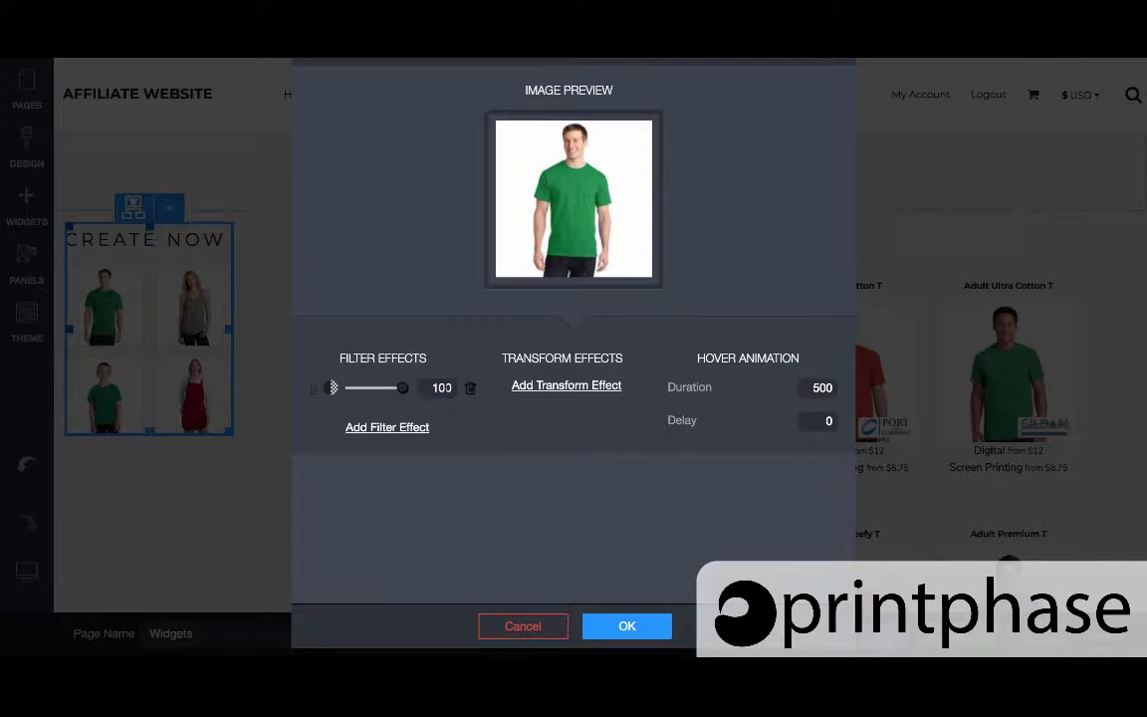
double_click(445, 388)
type("50")
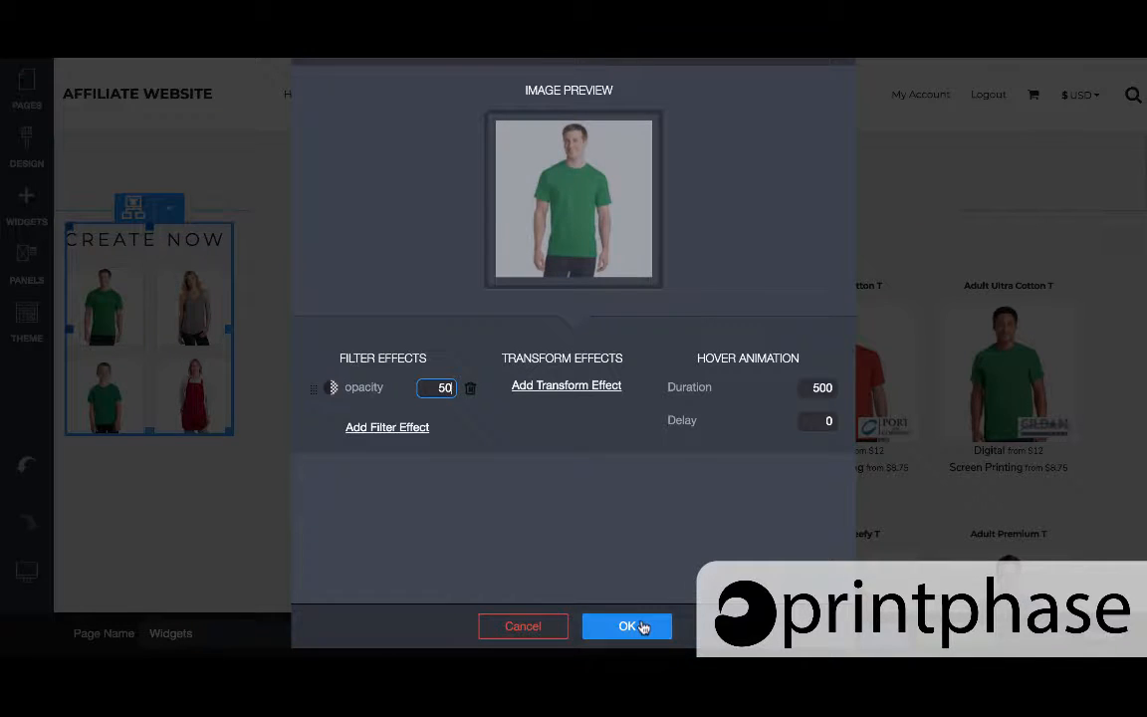
left_click(642, 627)
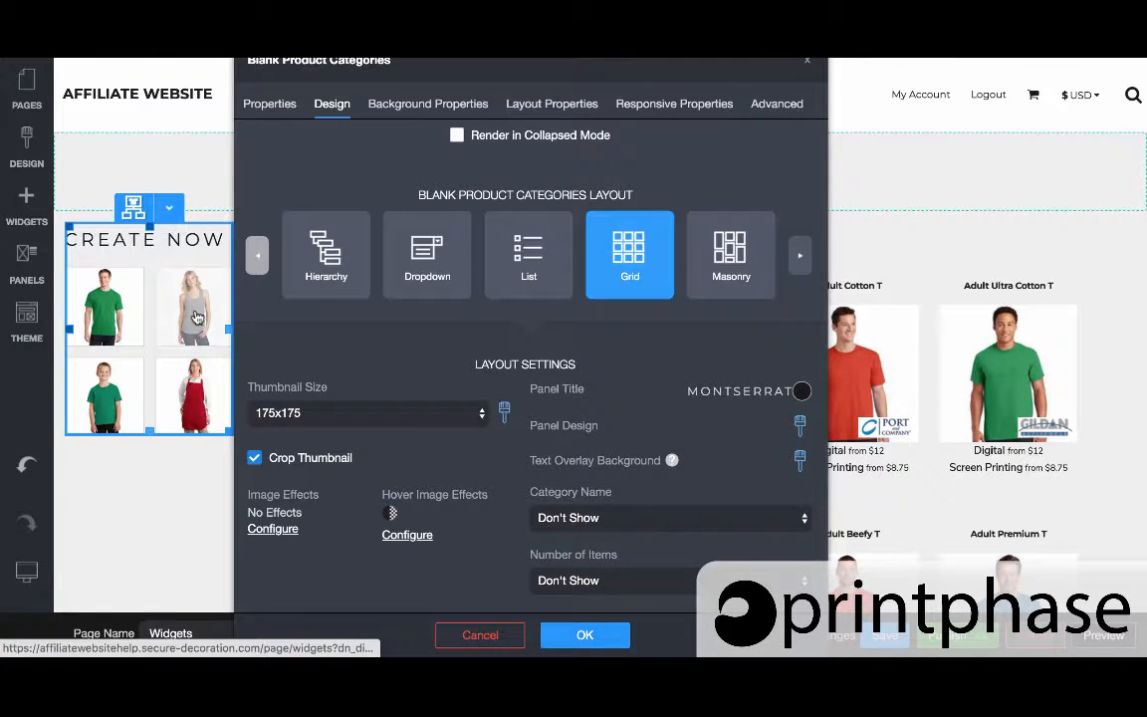
Step: Set the category names to Show Above and the number of items to Show Below, and apply the categories widget settings
scroll(527, 441, "down", 1)
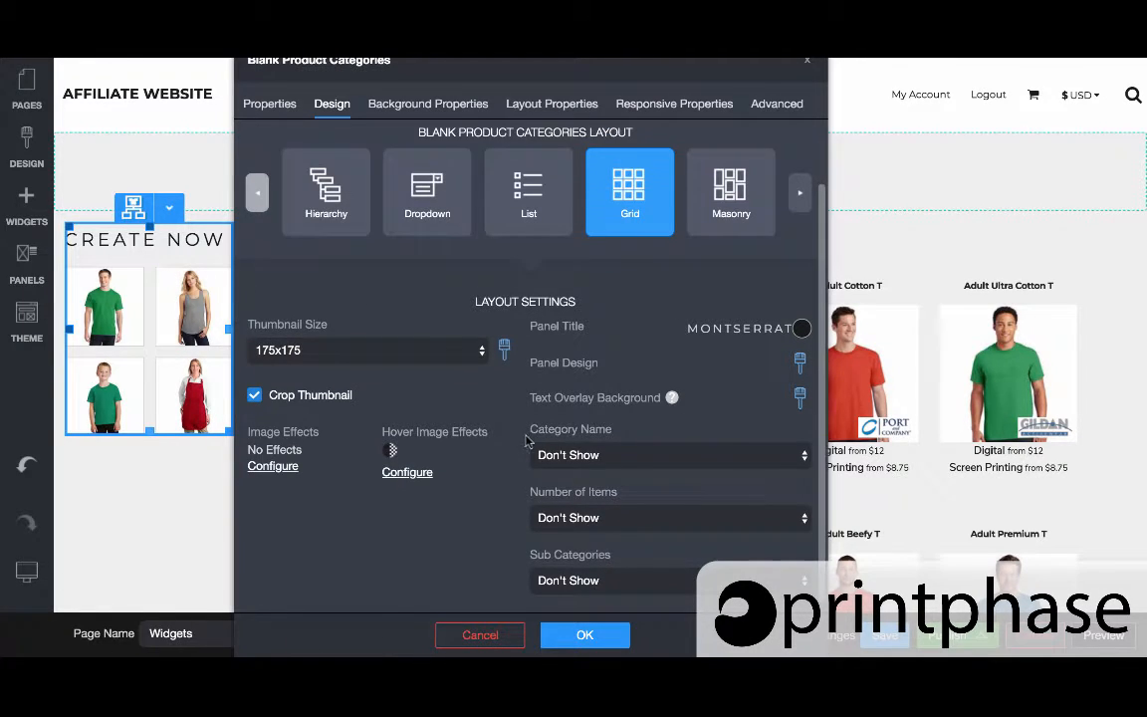
left_click(644, 457)
left_click(636, 503)
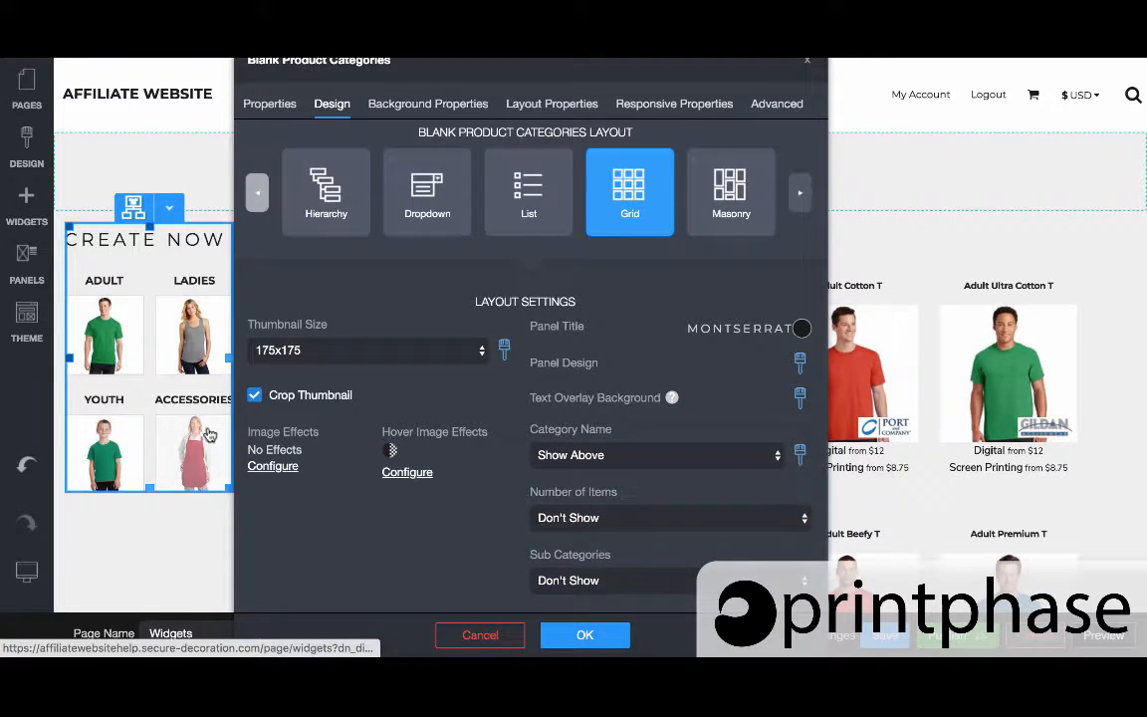
left_click(593, 581)
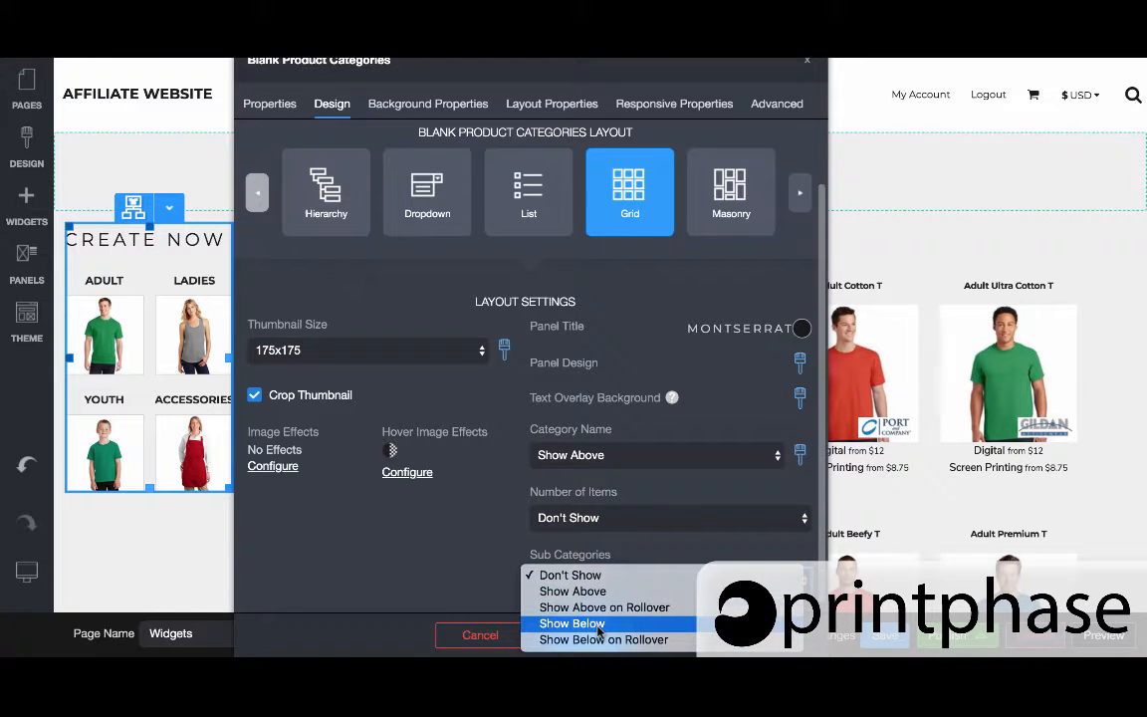
left_click(402, 546)
left_click(628, 519)
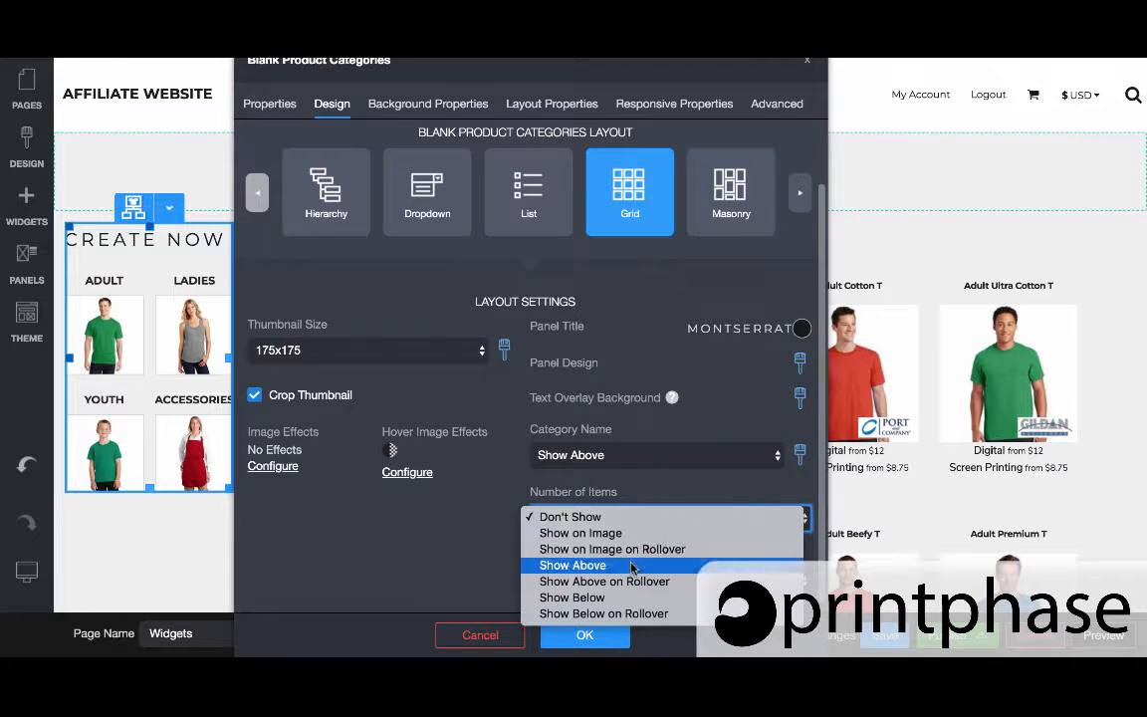
left_click(623, 598)
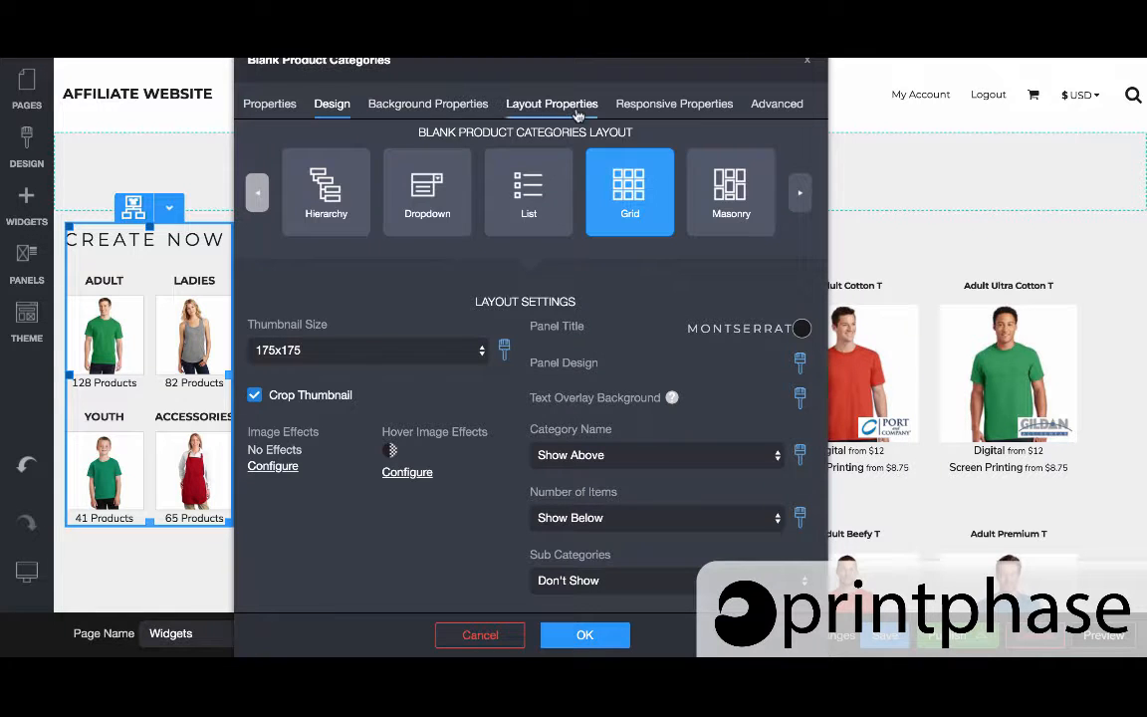
left_click(586, 633)
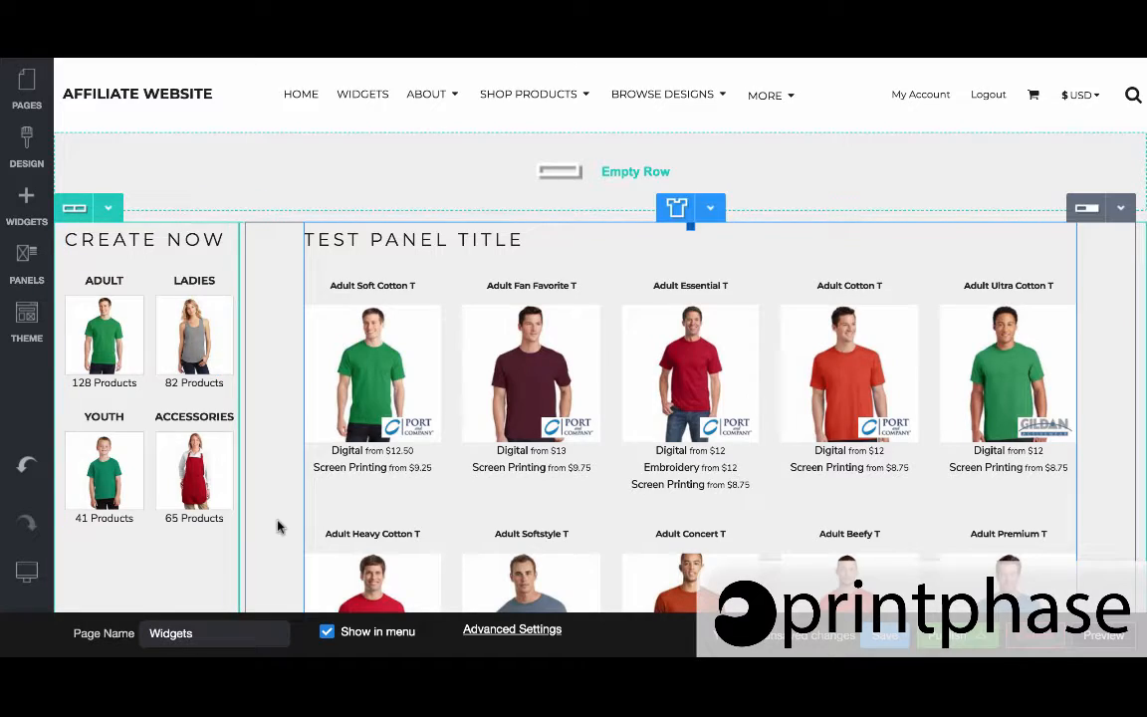
Step: Reopen the Blank Product Categories design settings and set the grid's thumbnail size to 200x200
scroll(279, 527, "down", 5)
scroll(277, 525, "up", 7)
left_click(166, 339)
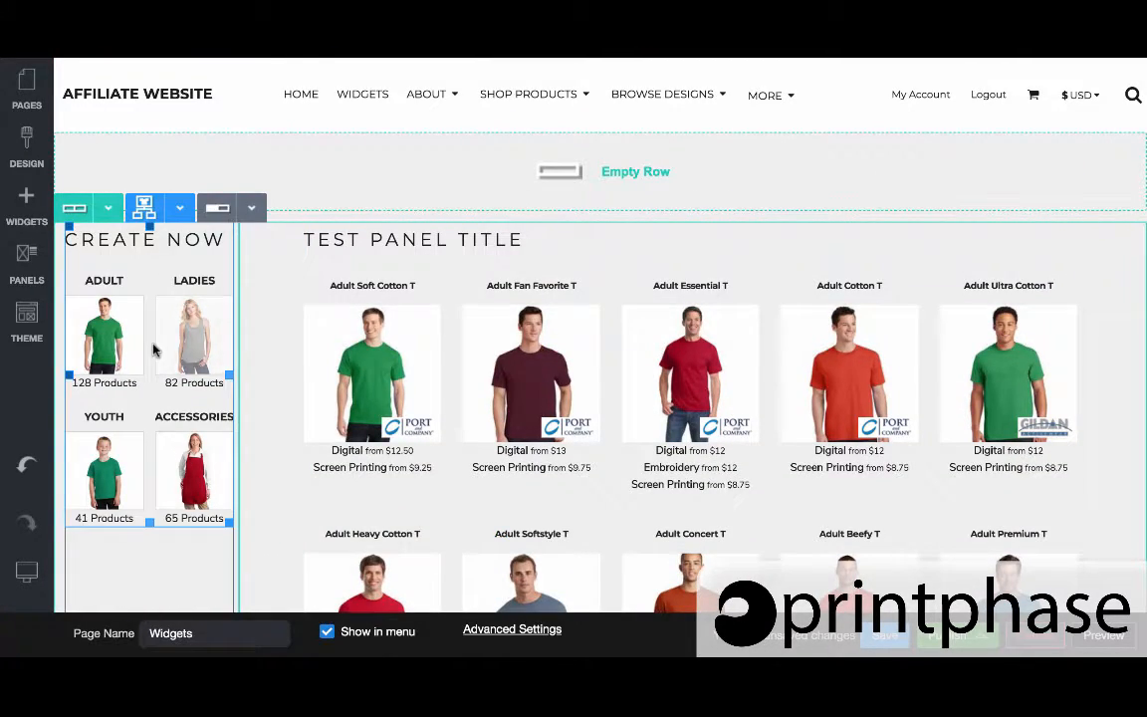
double_click(141, 314)
left_click(332, 103)
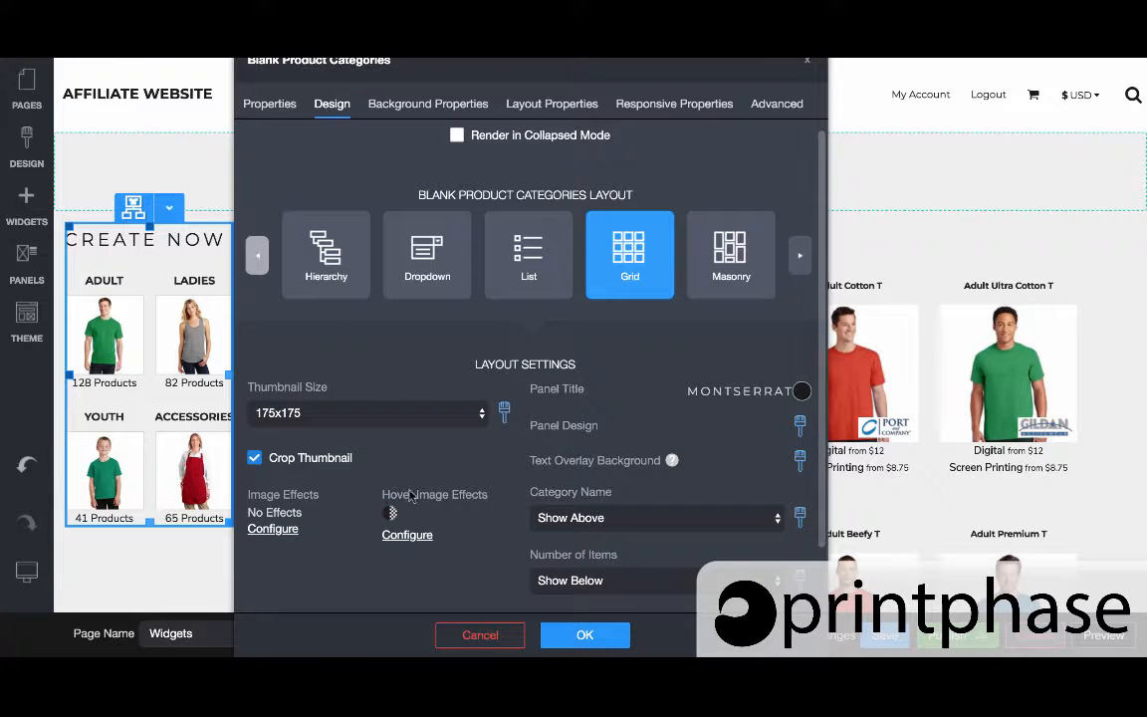
left_click(378, 409)
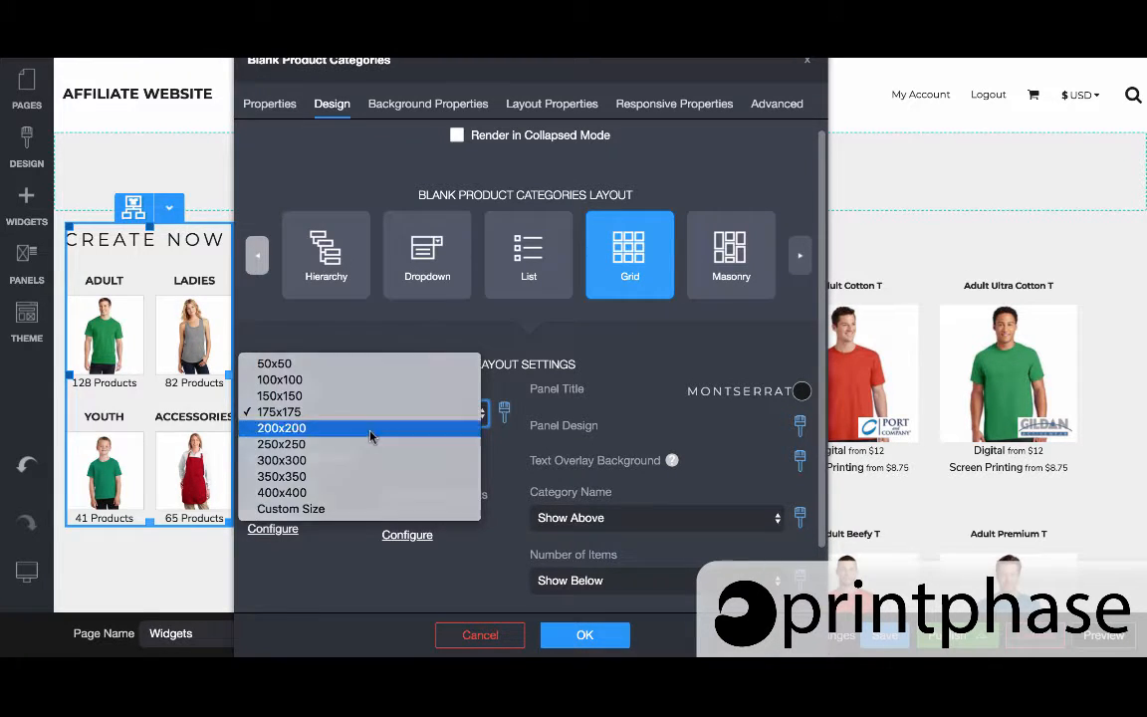
left_click(370, 436)
left_click(587, 636)
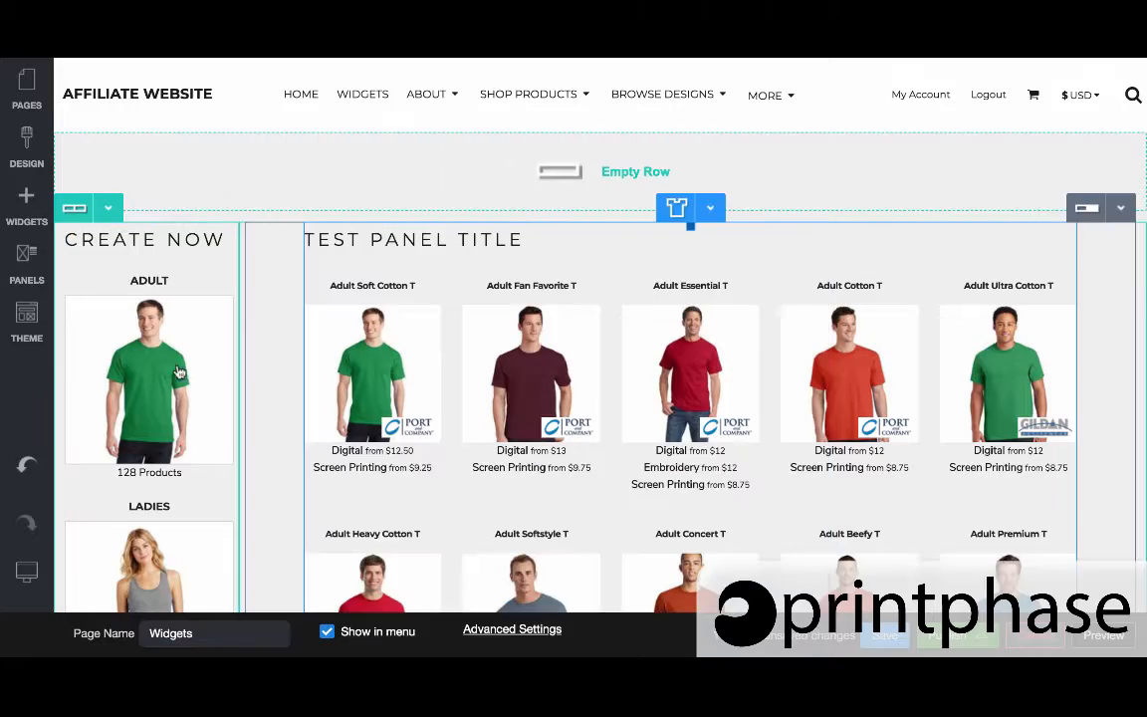
Step: Look over the category thumbnails alongside the product listing down the length of the page
scroll(170, 366, "down", 5)
scroll(170, 366, "down", 3)
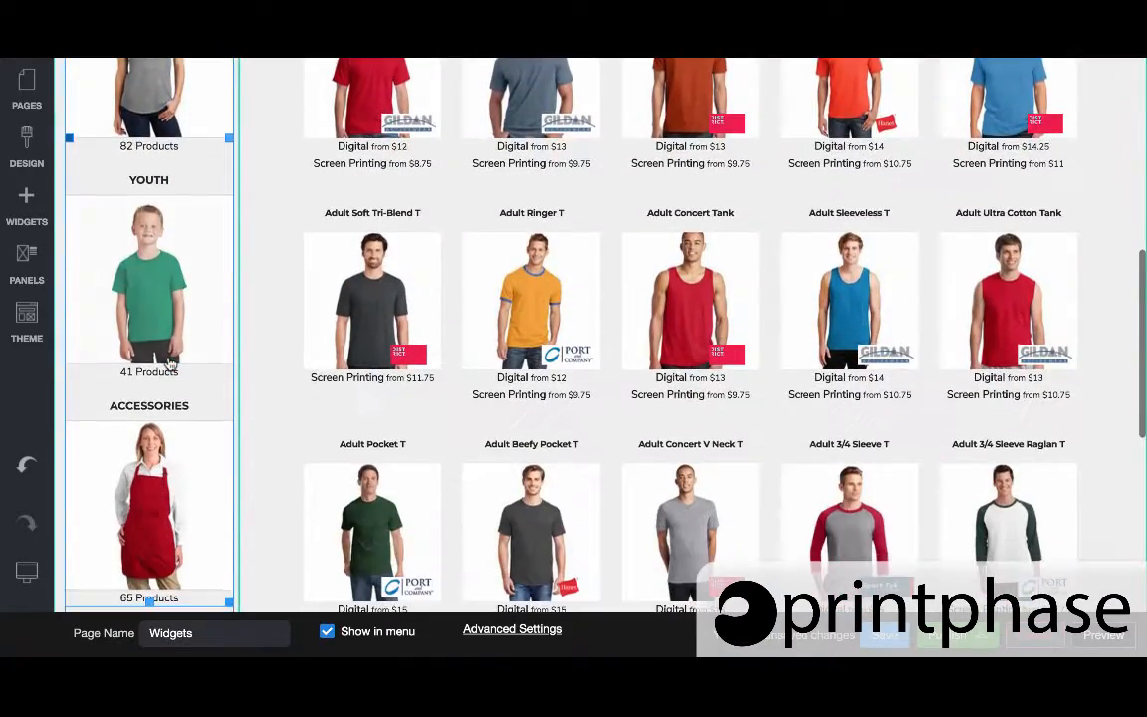
scroll(170, 365, "up", 7)
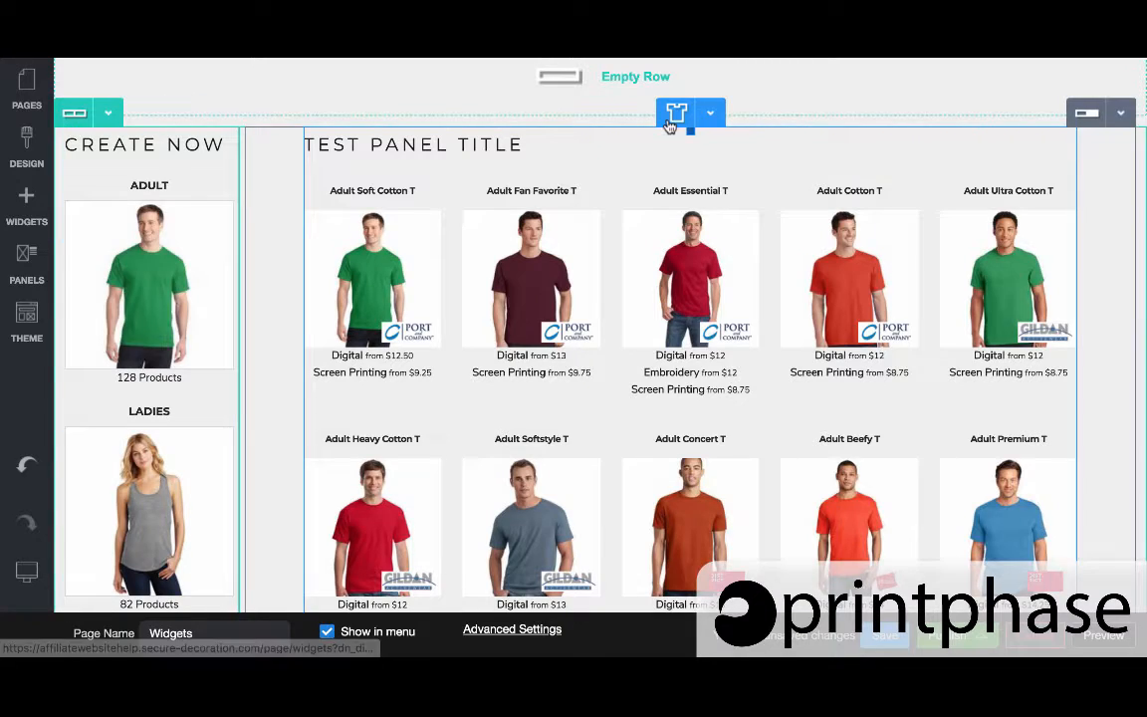
scroll(205, 212, "down", 2)
scroll(205, 212, "down", 3)
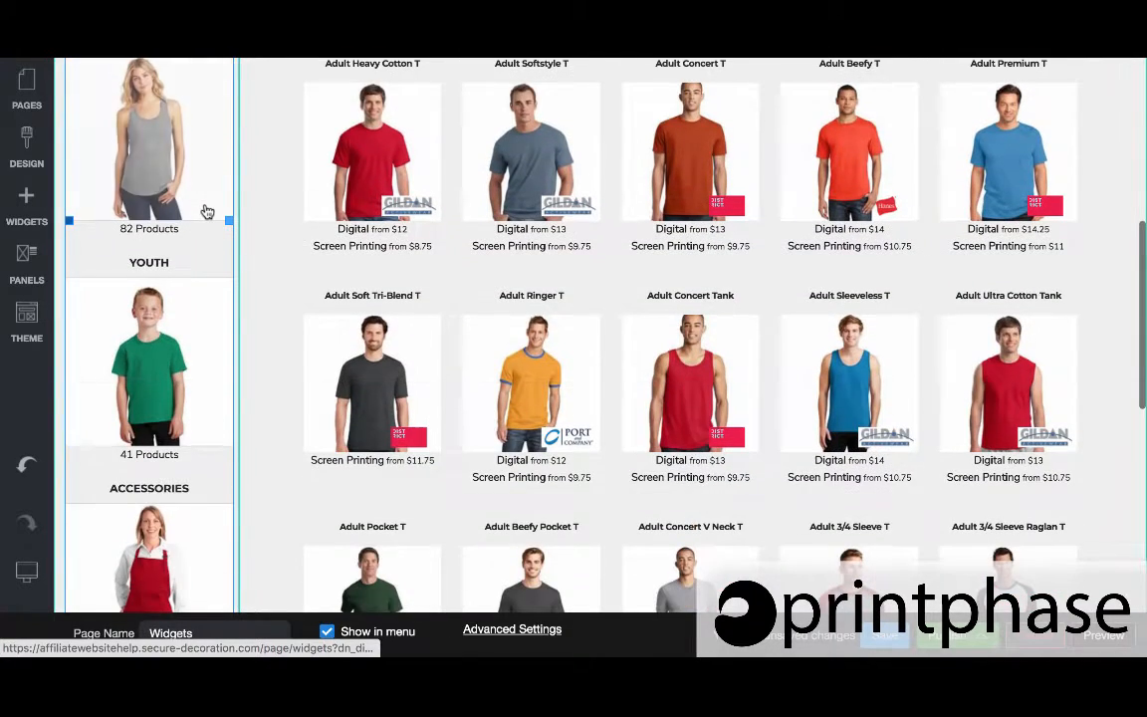
scroll(205, 212, "up", 5)
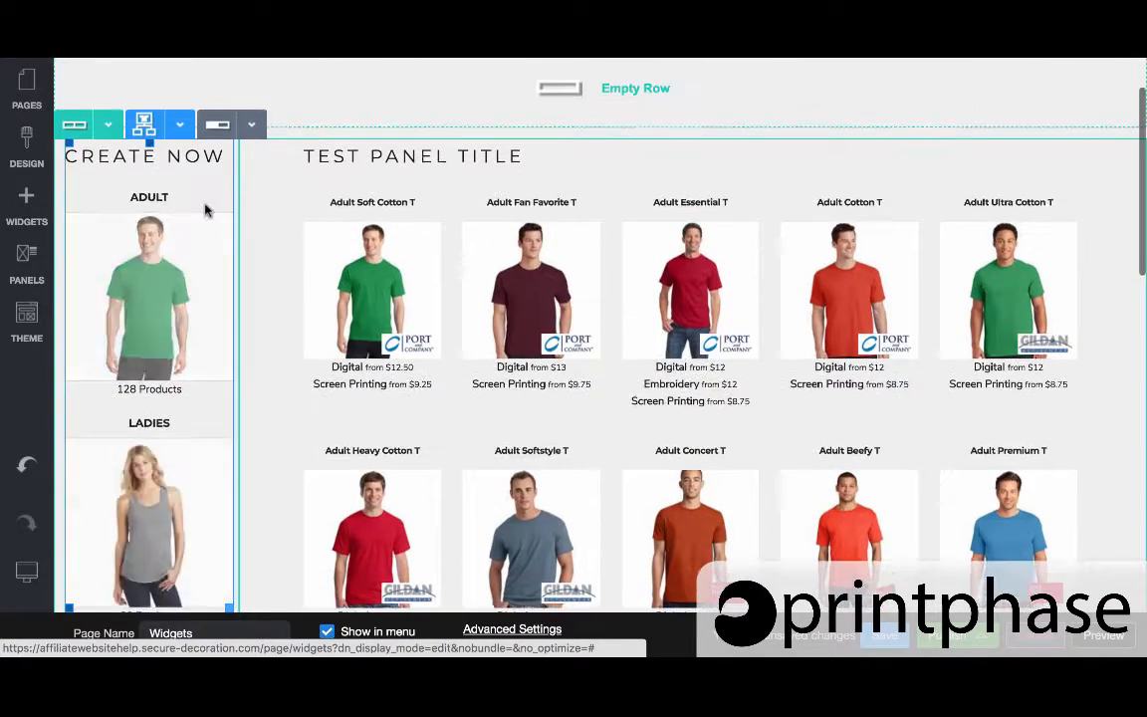